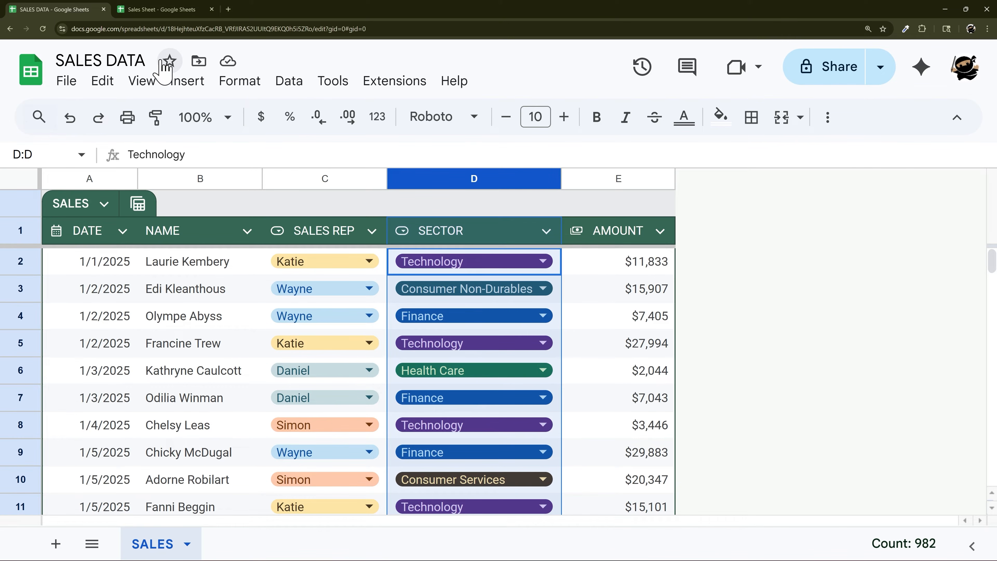
# Copy the SALES DATA header cells A1:E1 and paste only their values into Sales Sheet starting at A4
pyautogui.click(89, 234)
pyautogui.moveTo(90, 233); pyautogui.dragTo(616, 236)
pyautogui.click(157, 9)
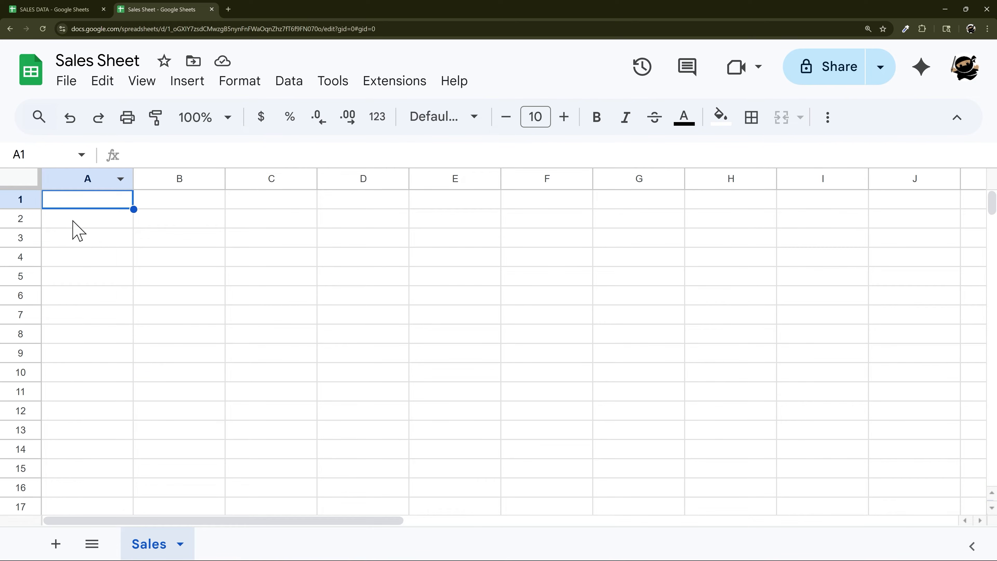
pyautogui.rightClick(68, 259)
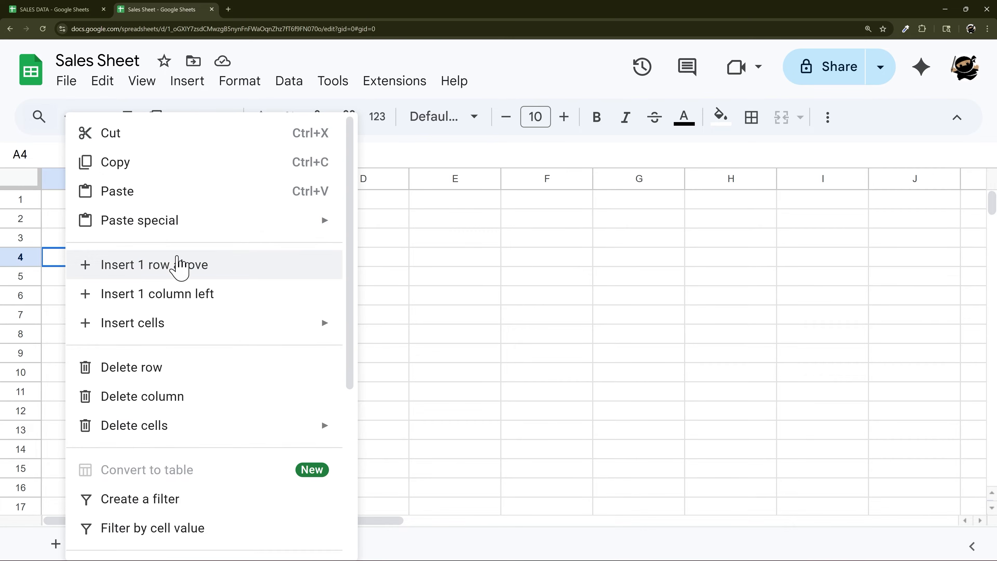
pyautogui.moveTo(197, 220)
pyautogui.click(390, 228)
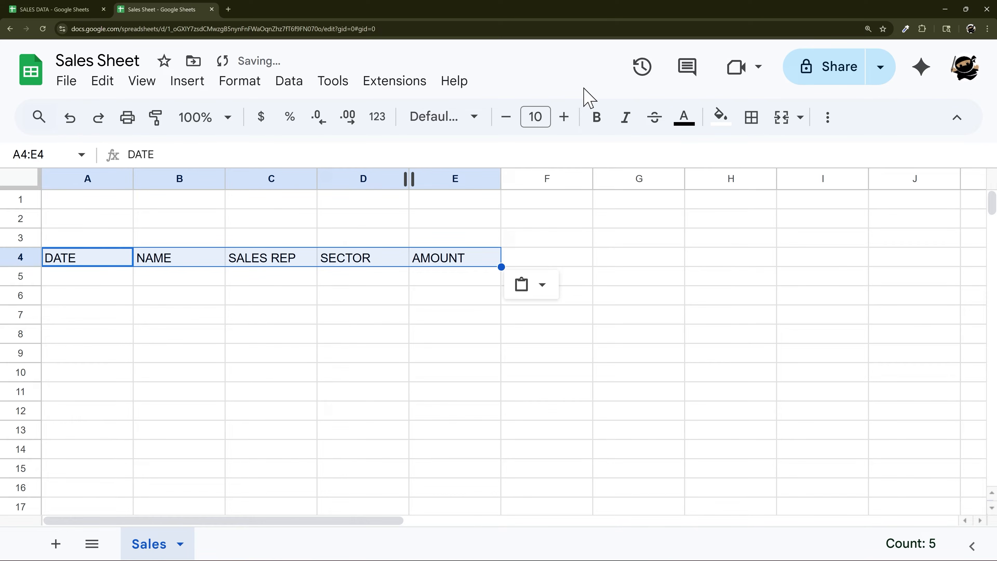
# Give the header cells A4:E4 a dark teal fill and white text
pyautogui.click(722, 118)
pyautogui.click(826, 281)
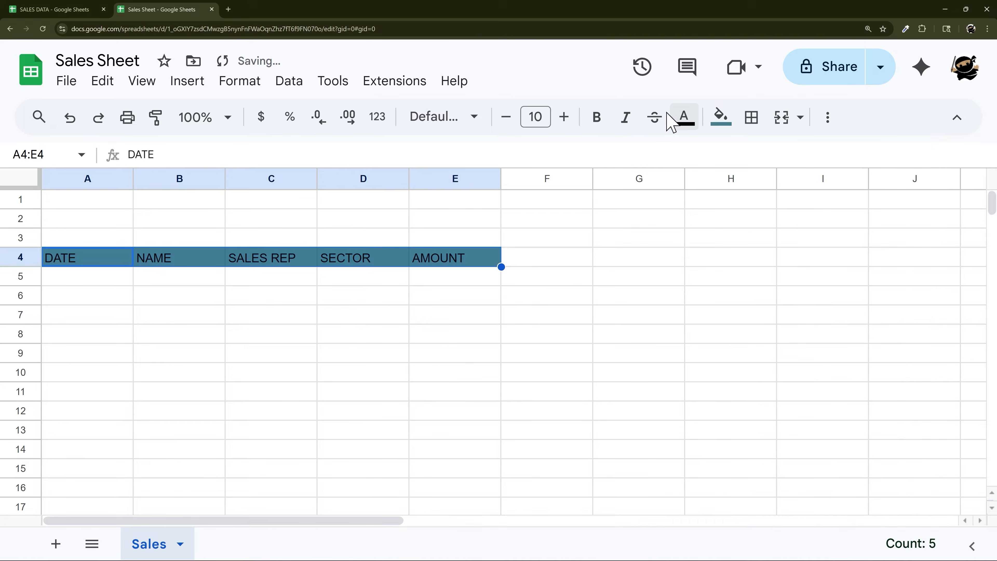
pyautogui.click(683, 117)
pyautogui.click(868, 182)
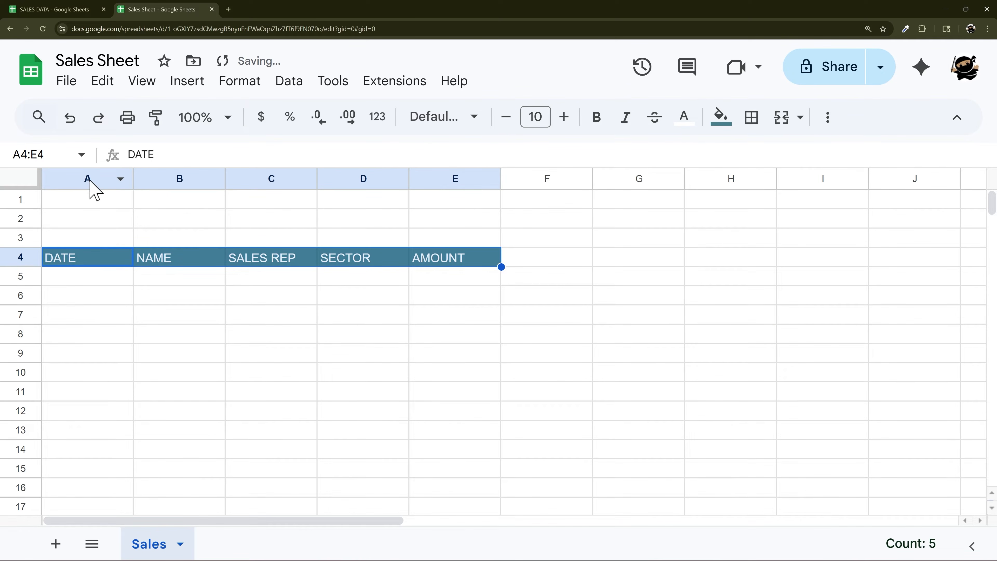
# Enter the labels "sales rep" in B1 and "sector" in C1, and select the cells B2:C2 beneath them
pyautogui.click(180, 199)
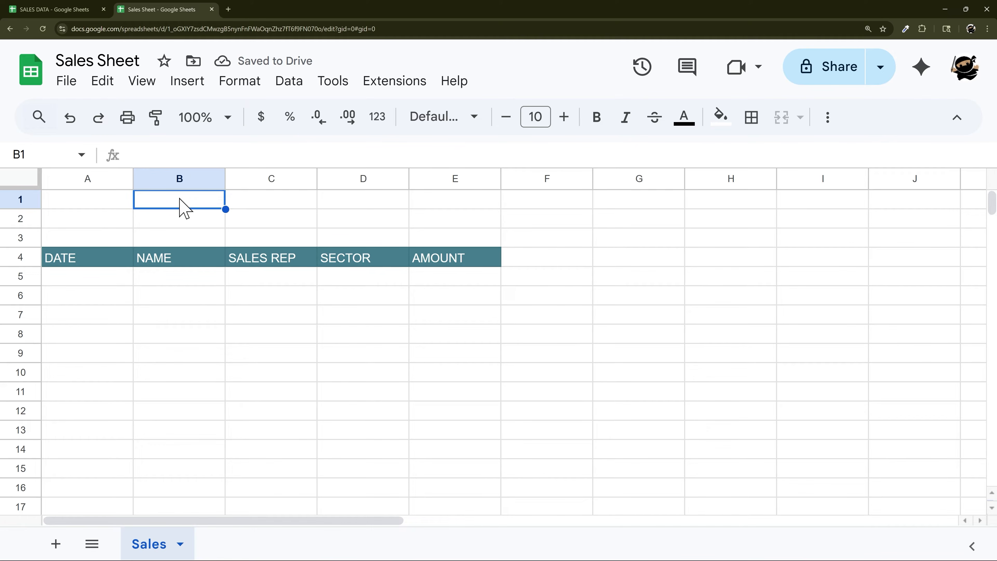
pyautogui.write('sales rep')
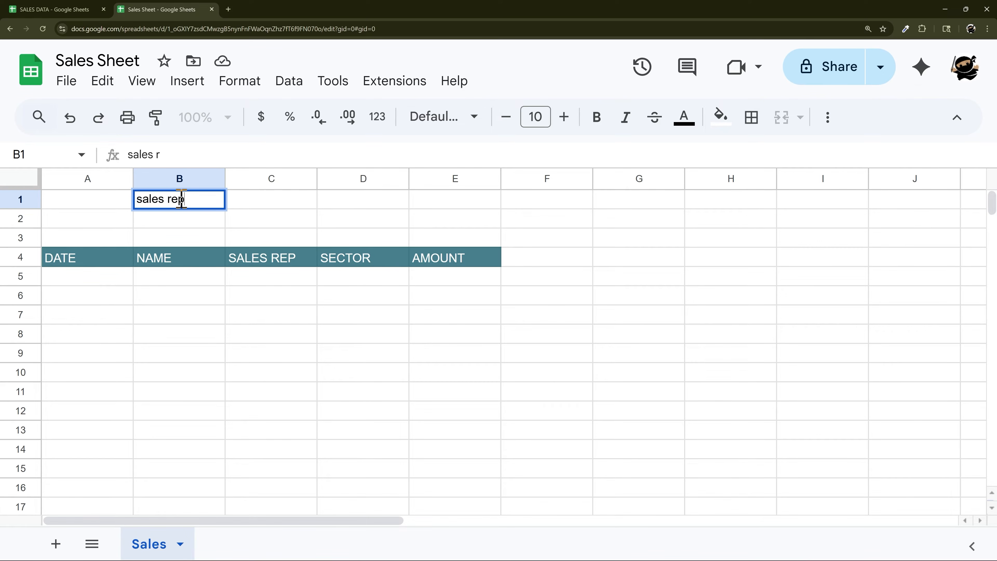
pyautogui.press('Tab')
pyautogui.write('sec')
pyautogui.press('Return')
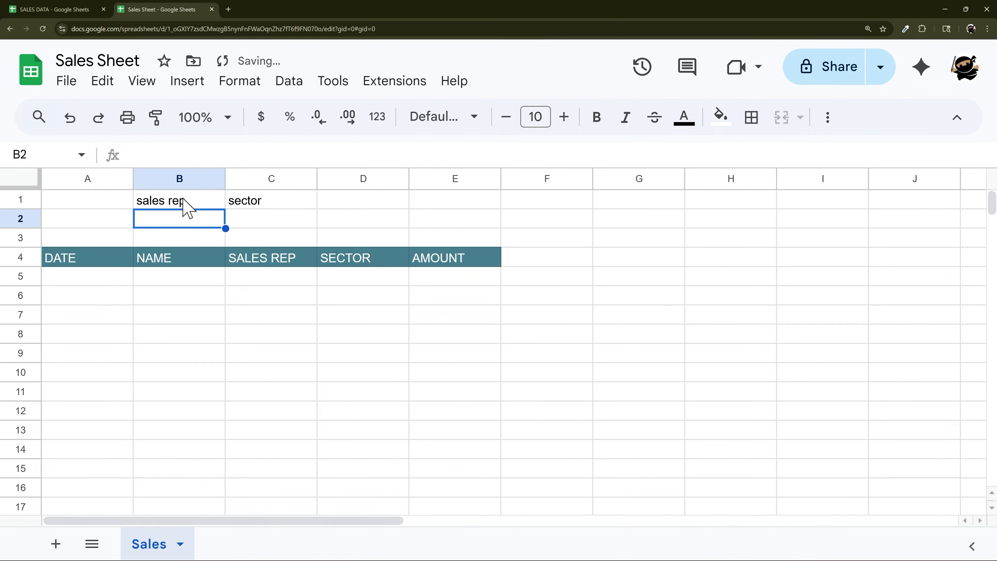
pyautogui.moveTo(220, 216); pyautogui.dragTo(267, 223)
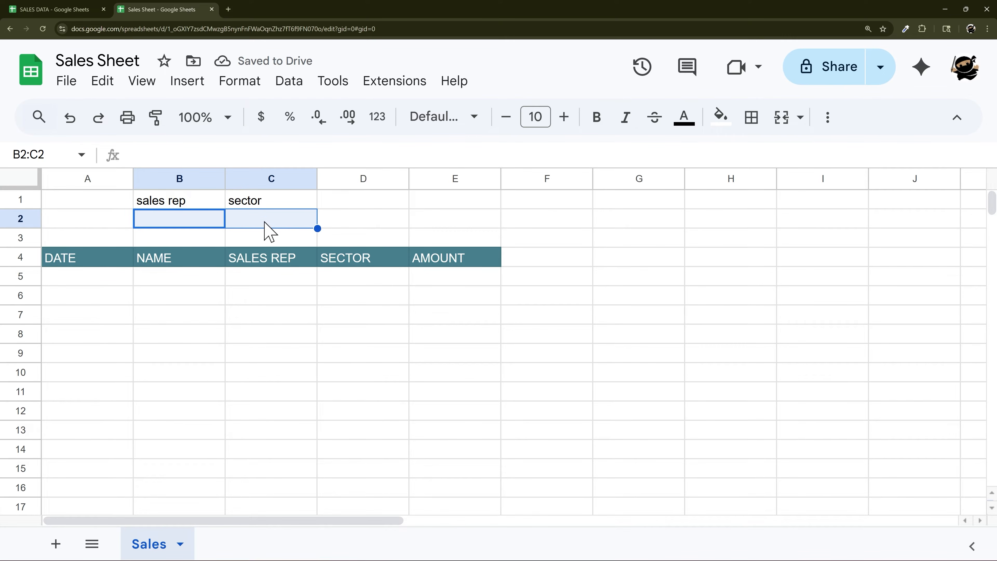
# Begin the formula =importrange(" in A5 and consult the function's help on its arguments
pyautogui.click(63, 281)
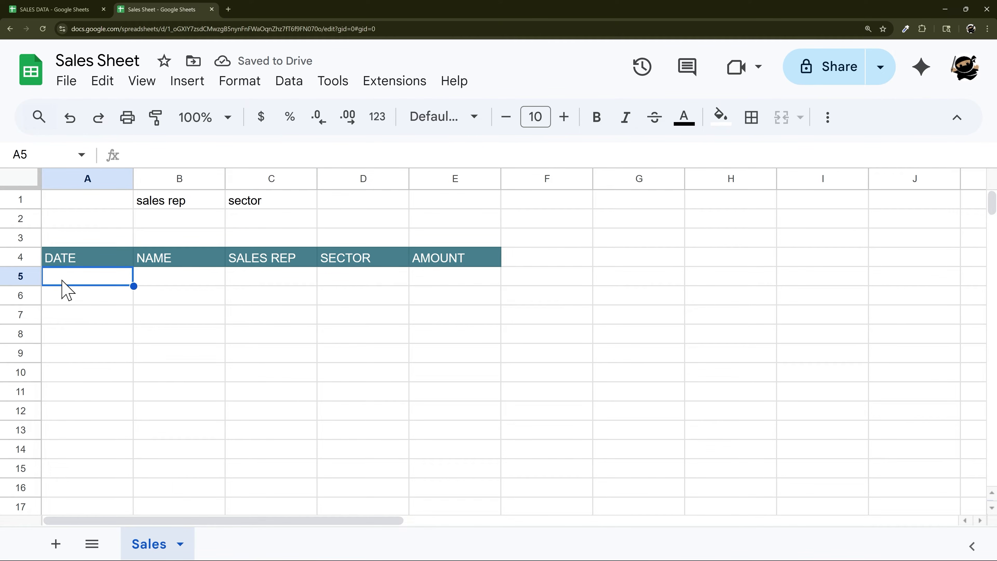
pyautogui.write('=impor')
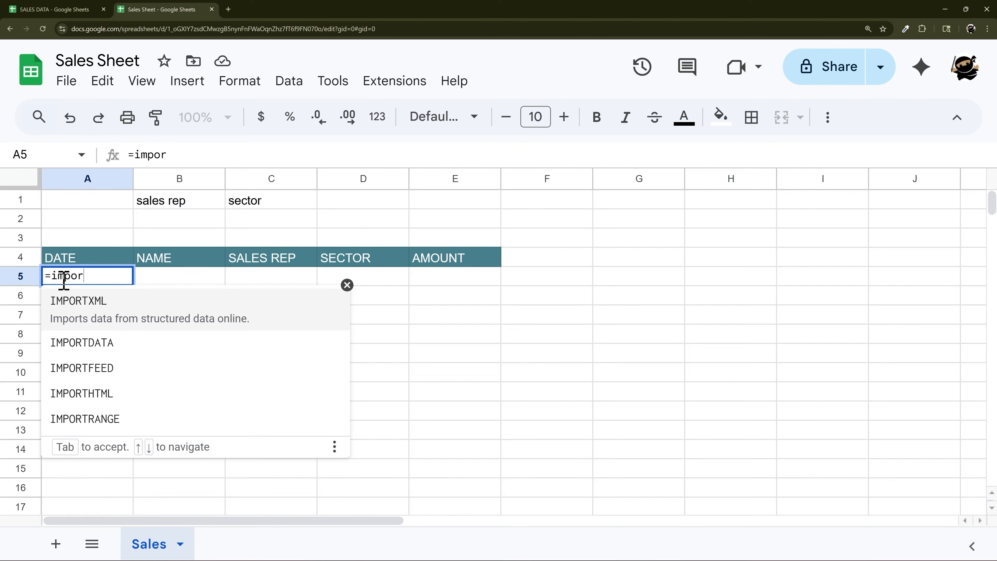
pyautogui.write('trange("')
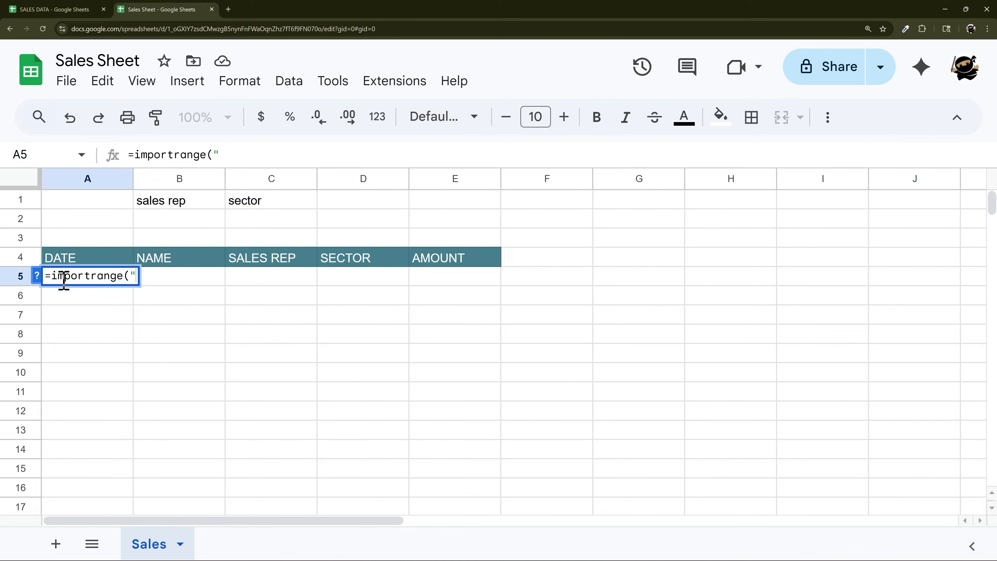
pyautogui.click(36, 276)
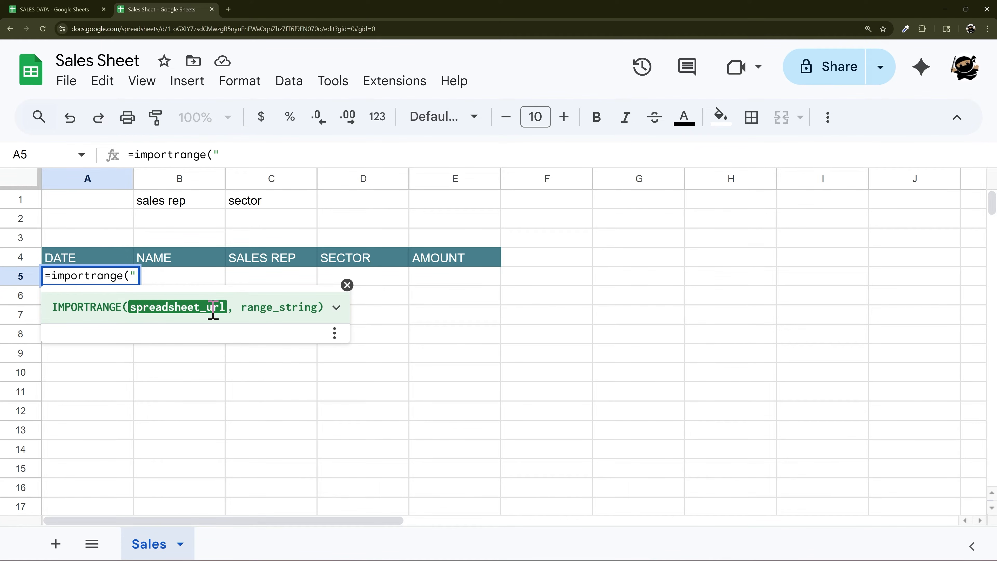
pyautogui.click(336, 307)
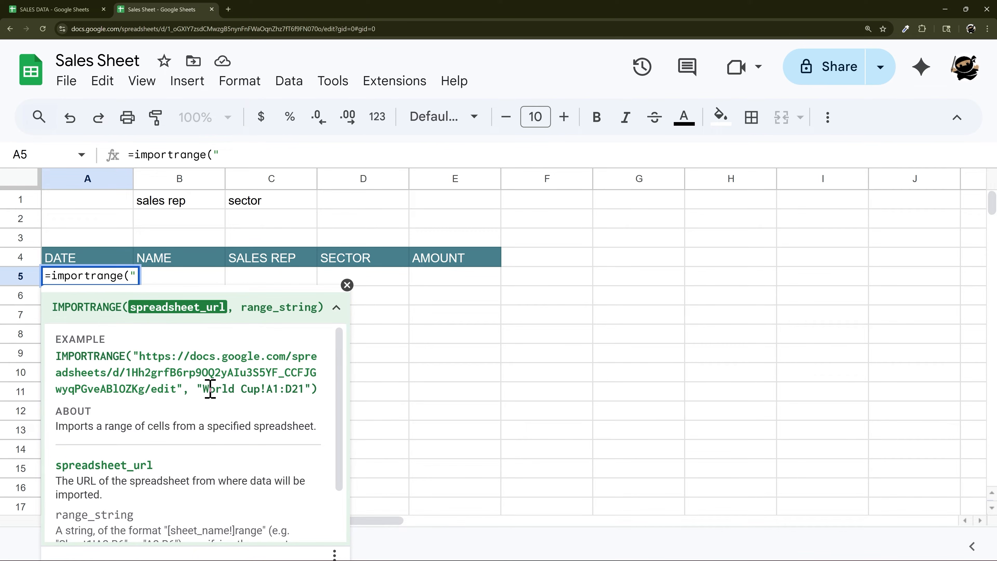
pyautogui.click(347, 285)
# Copy the SALES DATA spreadsheet's URL through the end of its ID and enter it as the first IMPORTRANGE argument in A5
pyautogui.click(39, 8)
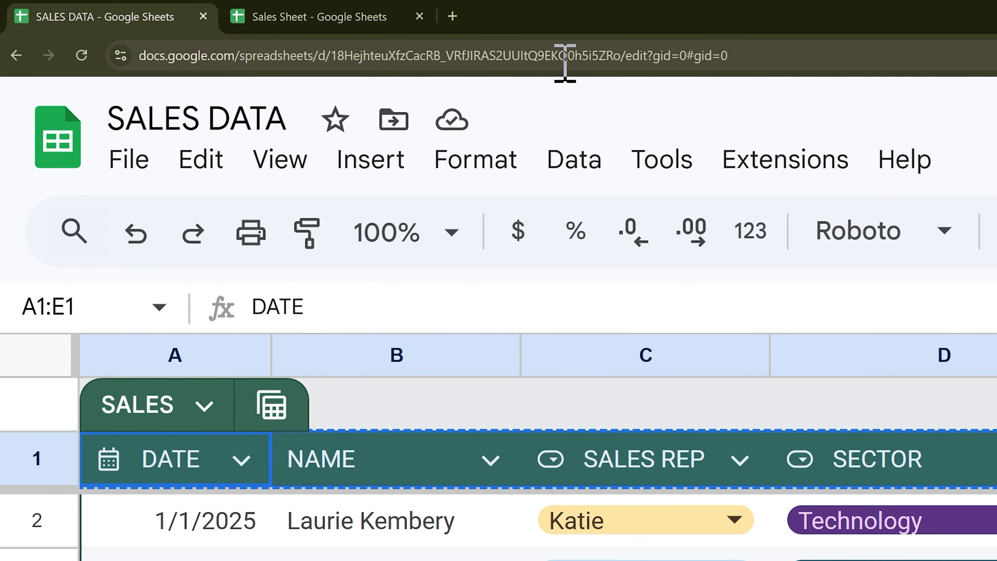
pyautogui.click(619, 56)
pyautogui.click(622, 58)
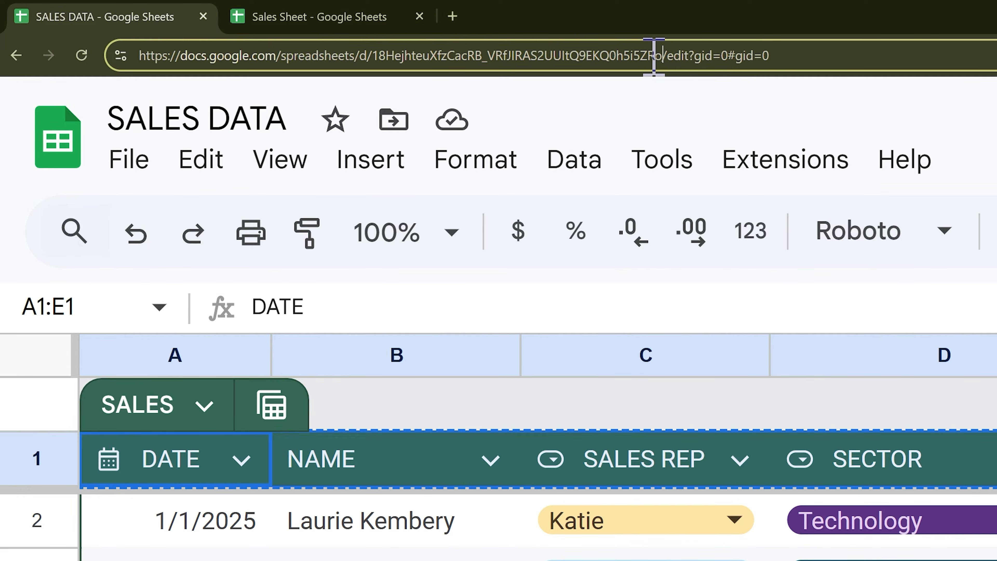
pyautogui.moveTo(663, 58); pyautogui.dragTo(373, 60)
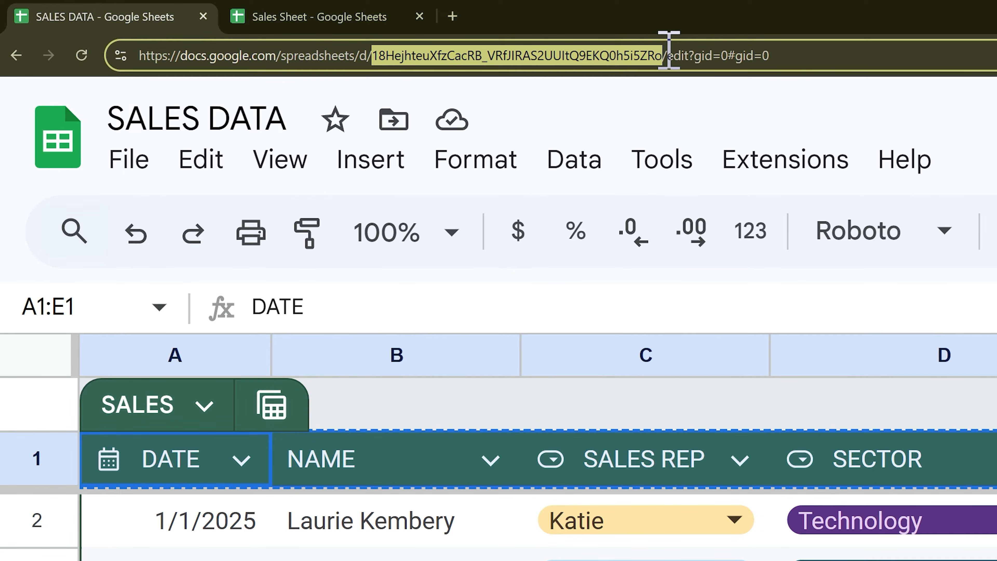
pyautogui.click(488, 57)
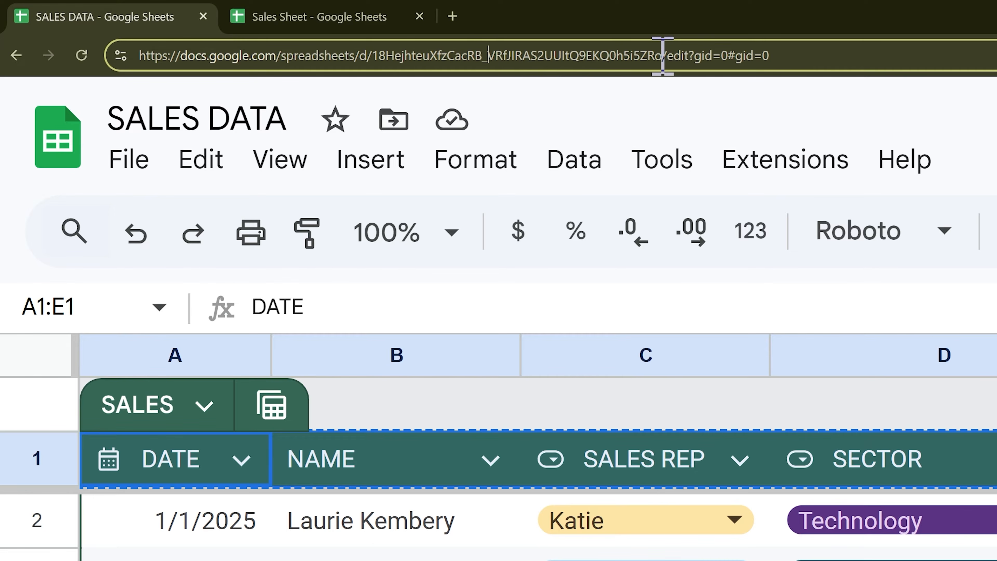
pyautogui.moveTo(663, 56); pyautogui.dragTo(133, 55)
pyautogui.hotkey('ctrl', 'c')
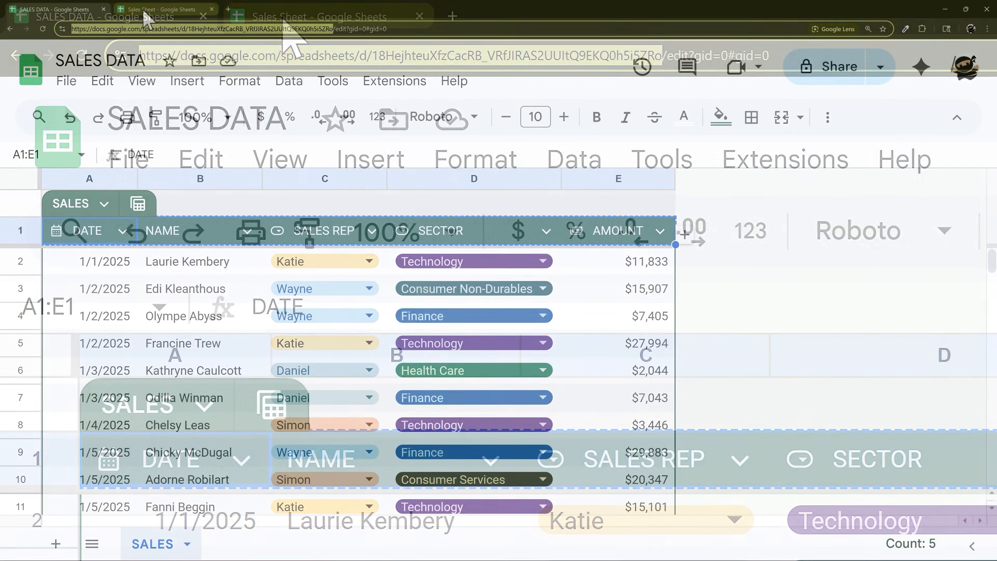
pyautogui.click(283, 22)
pyautogui.hotkey('ctrl', 'v')
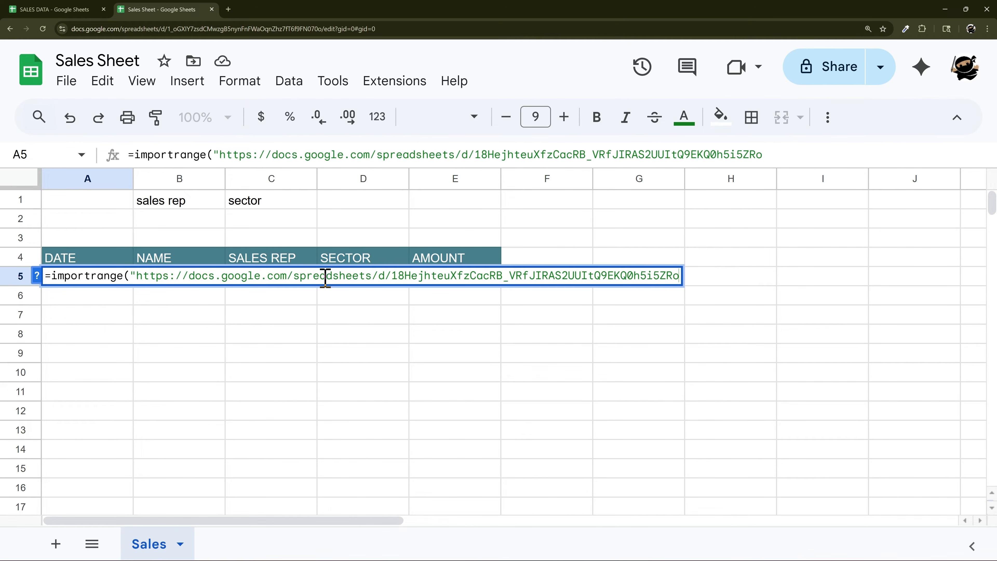
pyautogui.write('",')
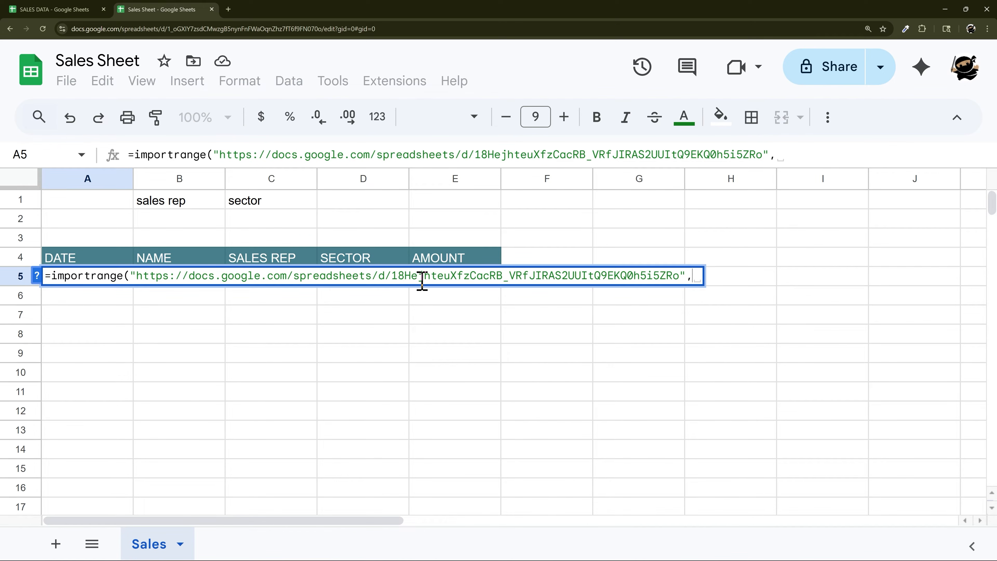
pyautogui.press('Return')
pyautogui.click(92, 277)
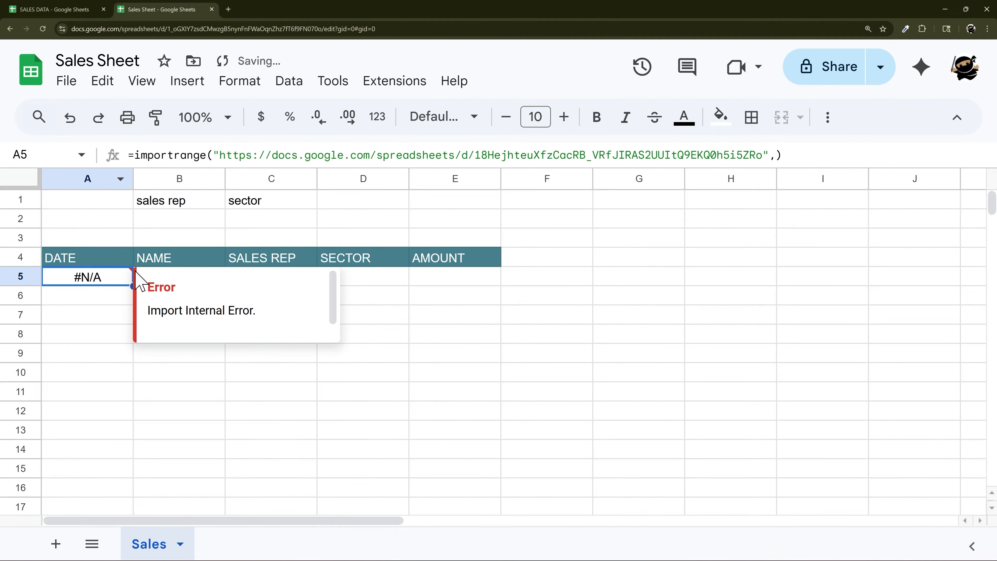
# Check the URL used in the A5 formula by opening it in a new browser tab, and close that tab
pyautogui.moveTo(220, 157); pyautogui.dragTo(762, 155)
pyautogui.hotkey('ctrl', 'c')
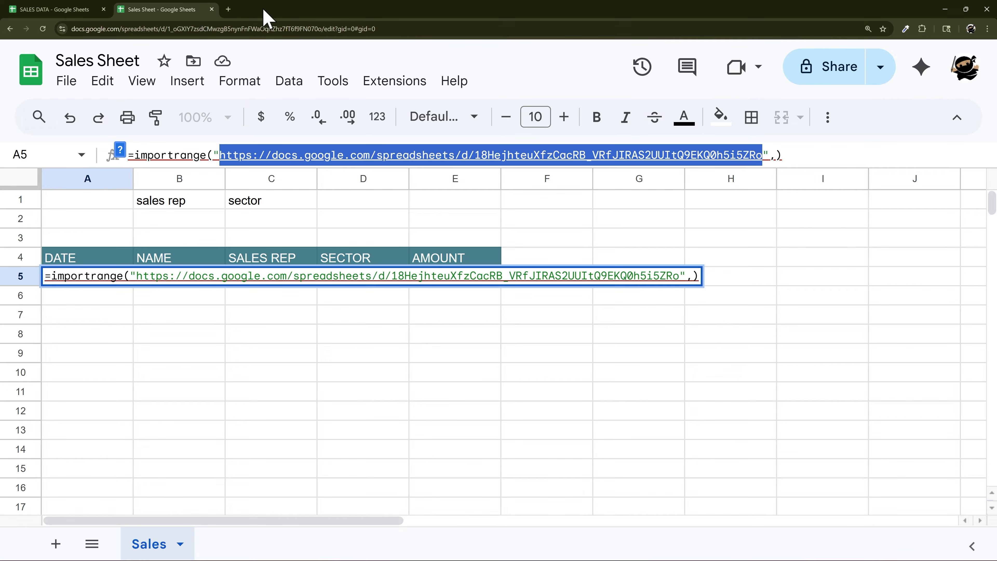
pyautogui.click(233, 8)
pyautogui.hotkey('ctrl', 'v')
pyautogui.press('Return')
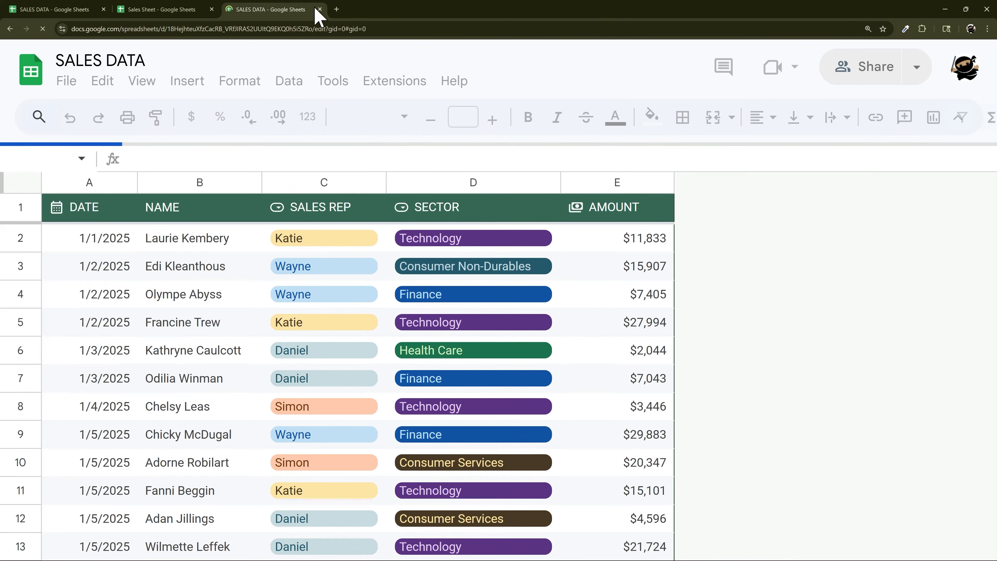
pyautogui.click(318, 10)
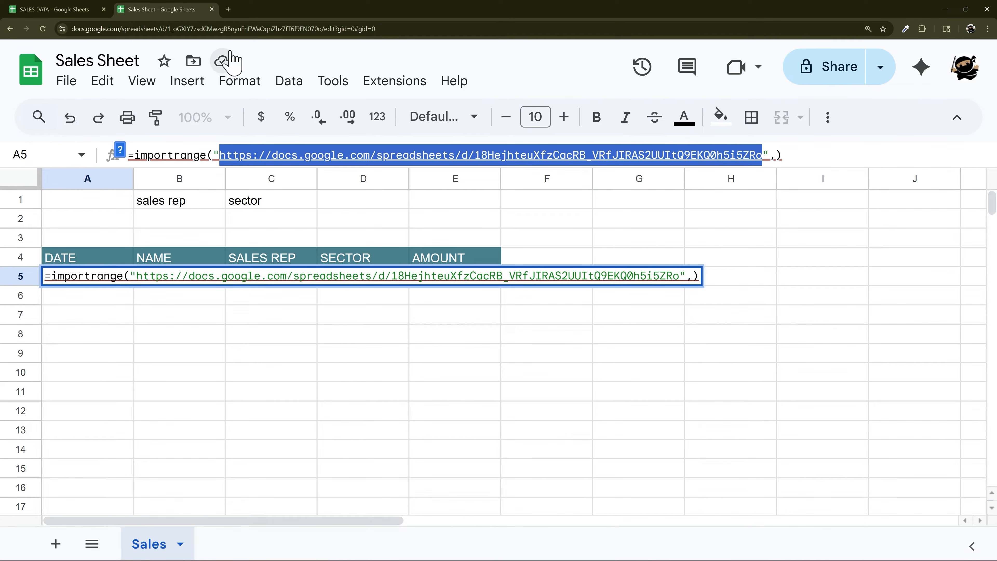
# Examine the sheet name, cell range and table name in SALES DATA, and return to Sales Sheet
pyautogui.click(68, 12)
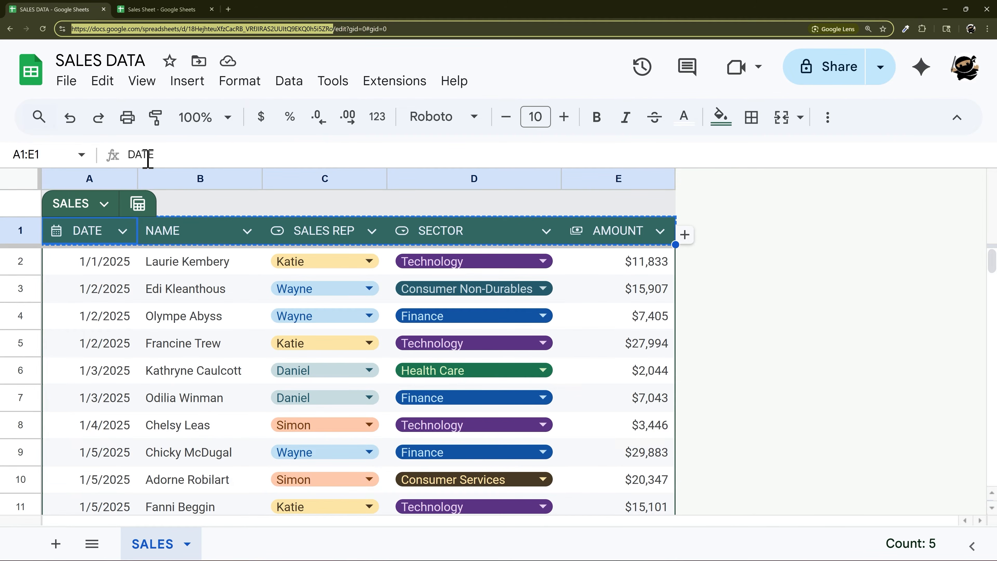
pyautogui.rightClick(173, 550)
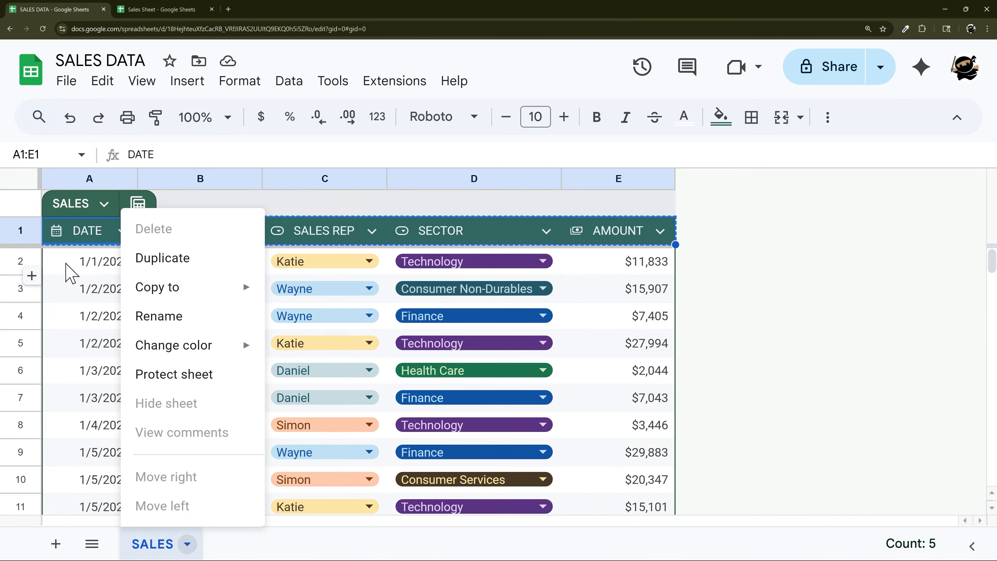
pyautogui.moveTo(69, 267); pyautogui.dragTo(612, 430)
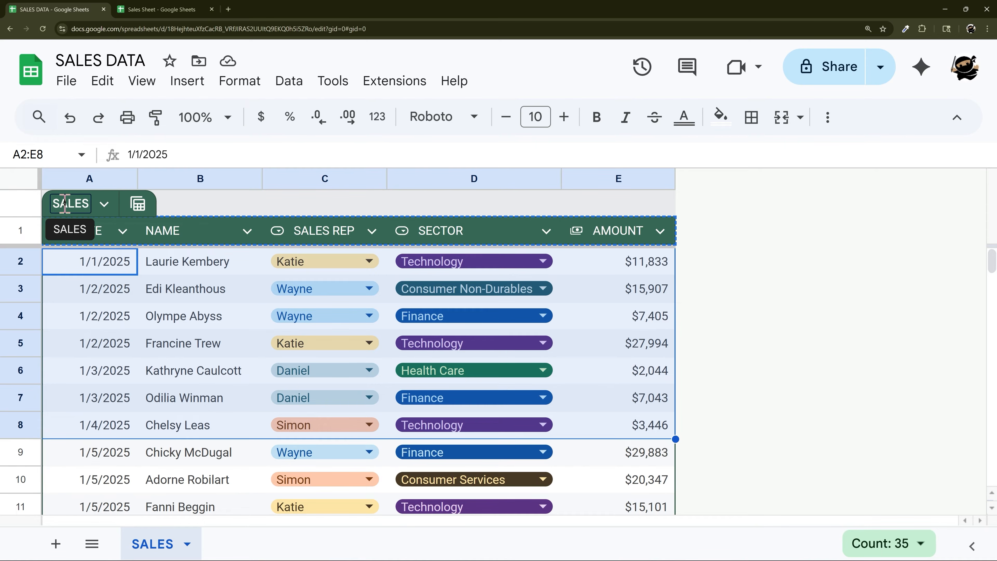
pyautogui.click(175, 9)
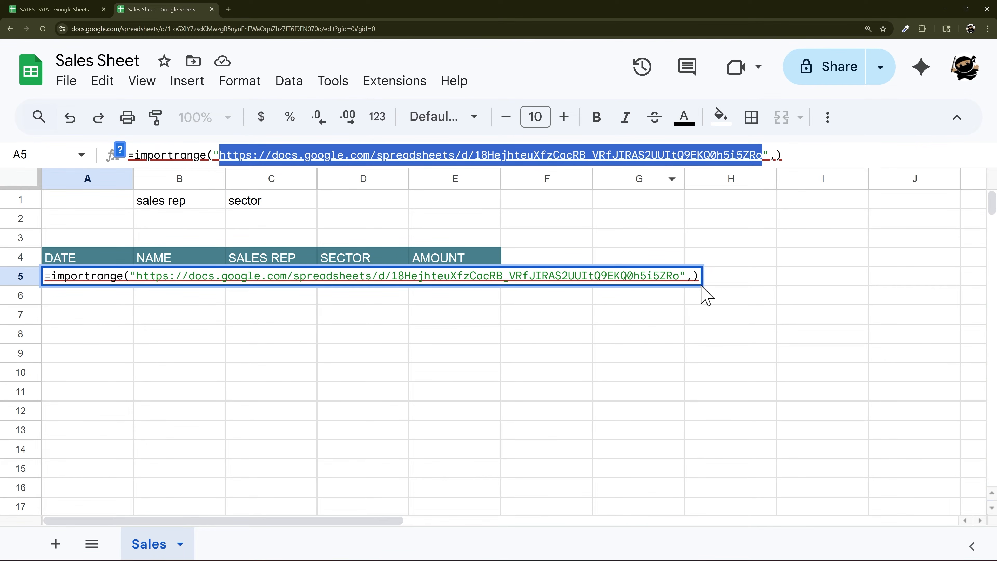
# Complete the A5 formula with "SALES" as the range to import and allow access to the source spreadsheet
pyautogui.click(693, 276)
pyautogui.write('"A')
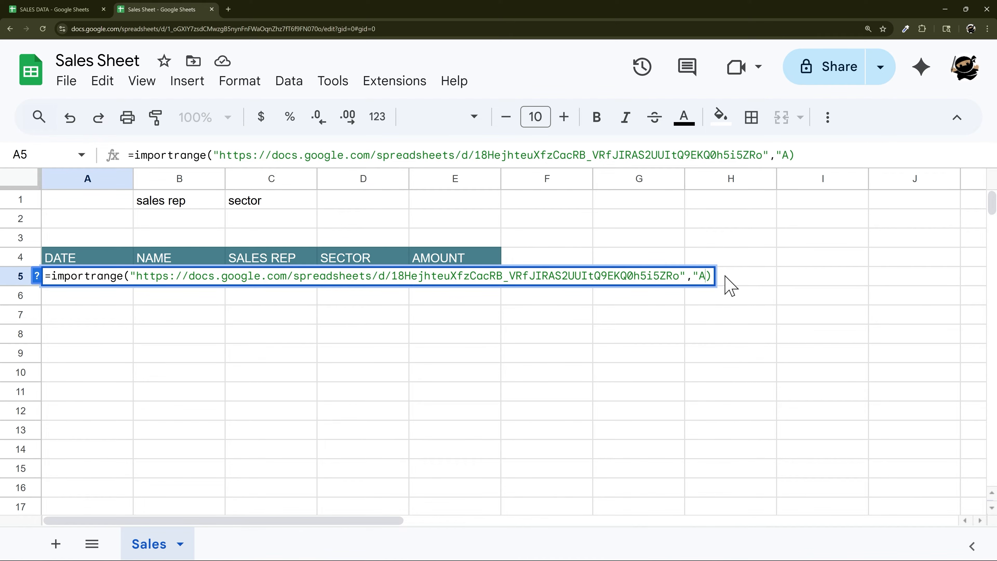
pyautogui.write('SALES"')
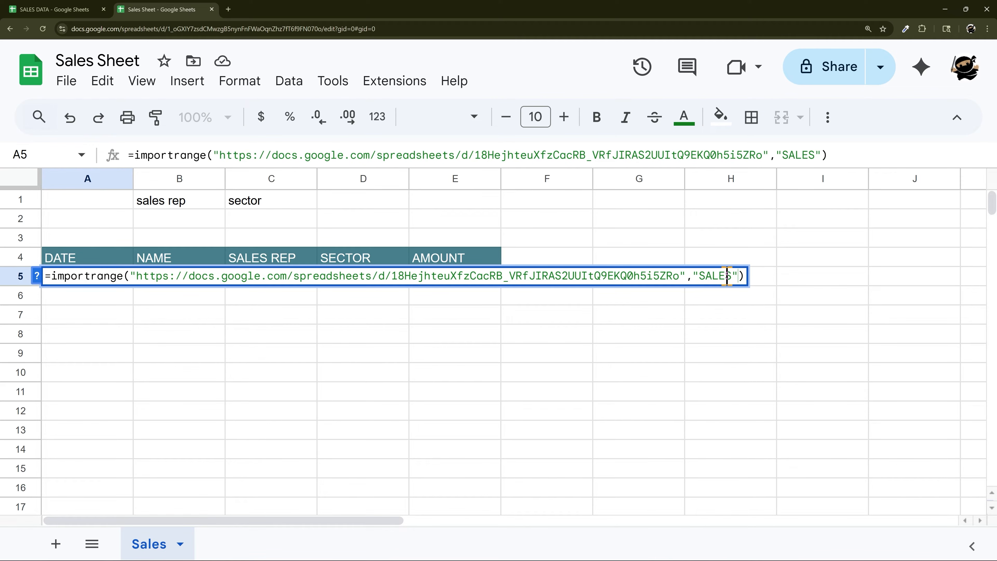
pyautogui.press('Return')
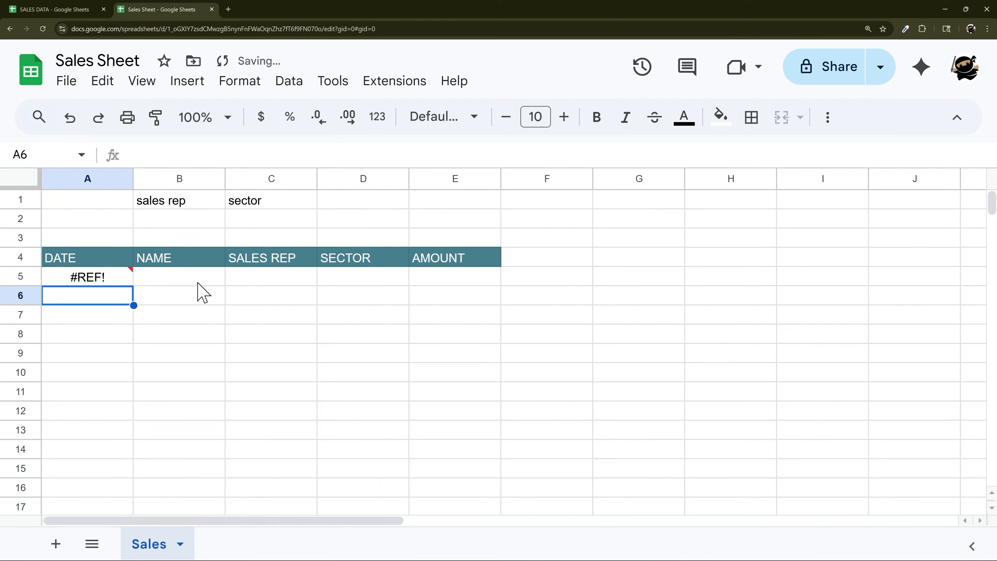
pyautogui.click(103, 279)
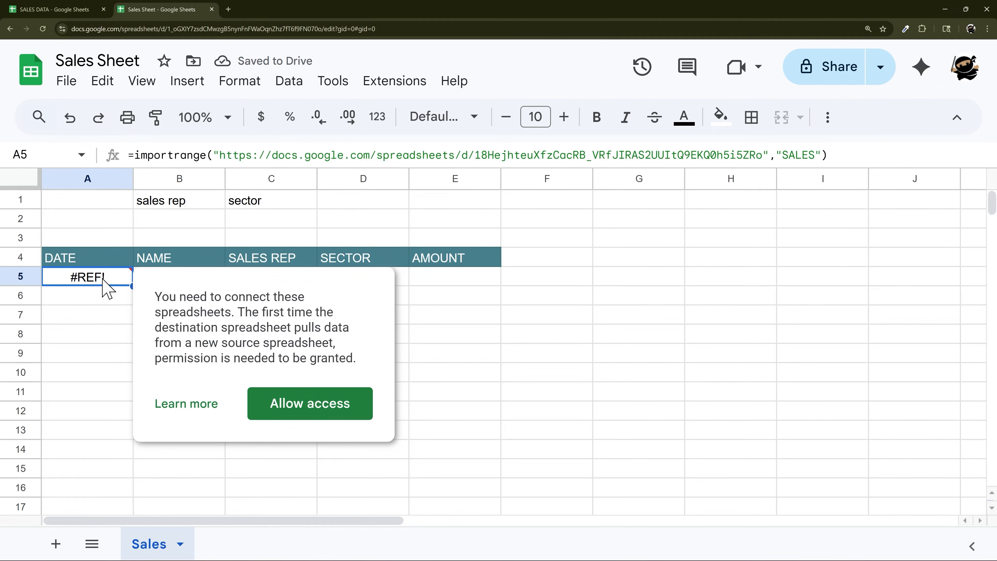
pyautogui.click(314, 417)
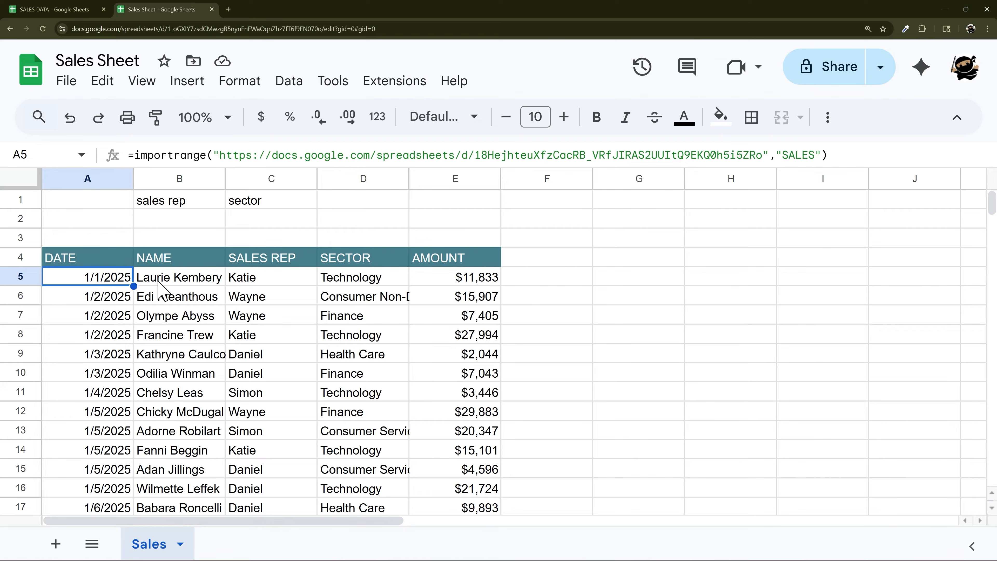
# Narrow column A and enlarge the formula bar's height
pyautogui.moveTo(134, 179); pyautogui.dragTo(110, 178)
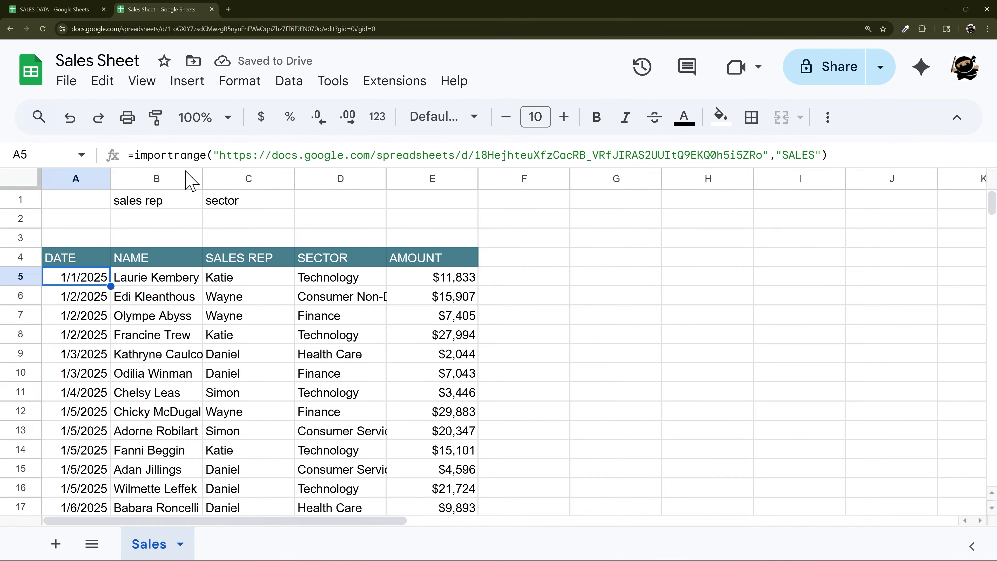
pyautogui.moveTo(187, 168); pyautogui.dragTo(187, 180)
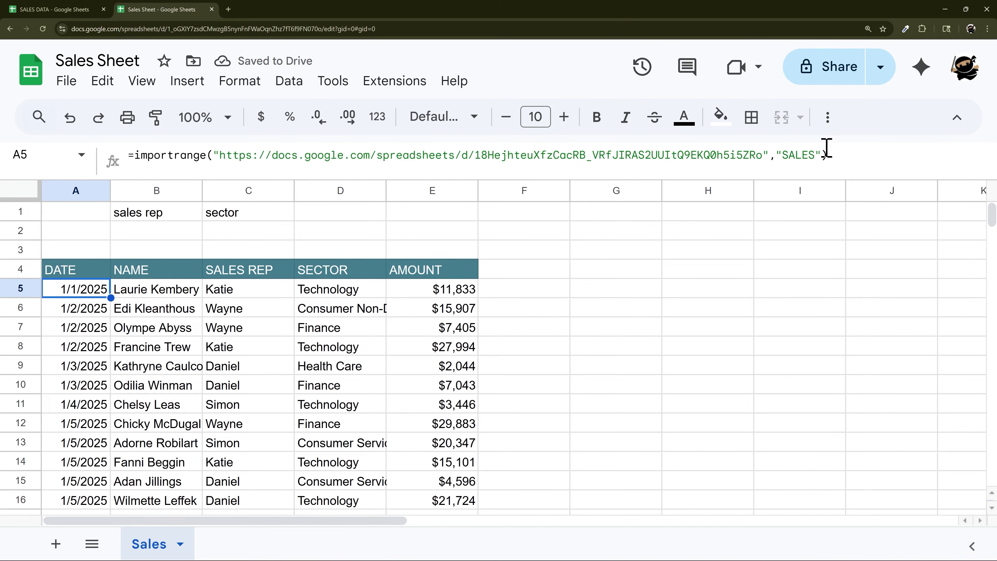
# Extend the range argument in the A5 IMPORTRANGE formula to "SALES!A2:E"
pyautogui.click(825, 155)
pyautogui.write('!A')
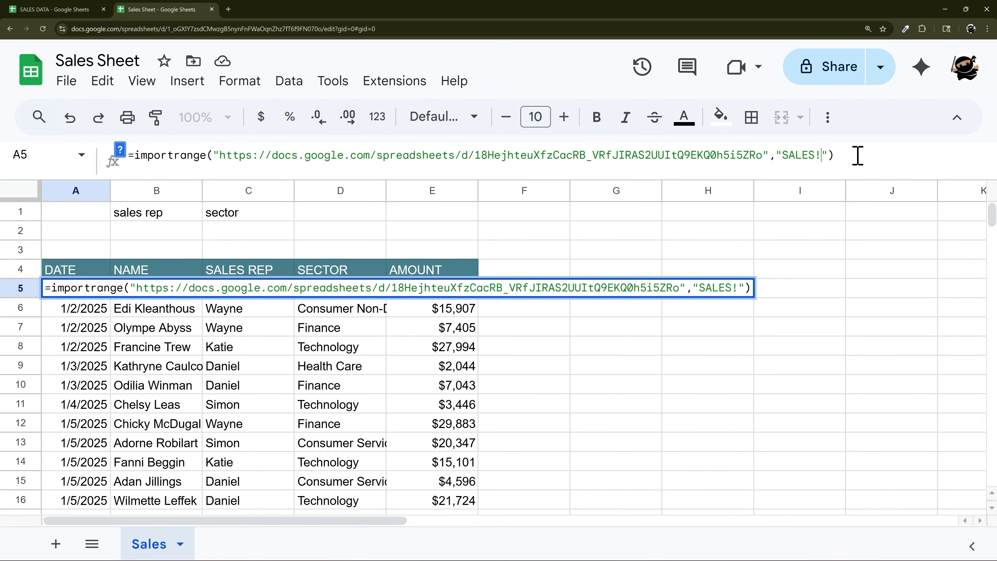
pyautogui.write('2:E')
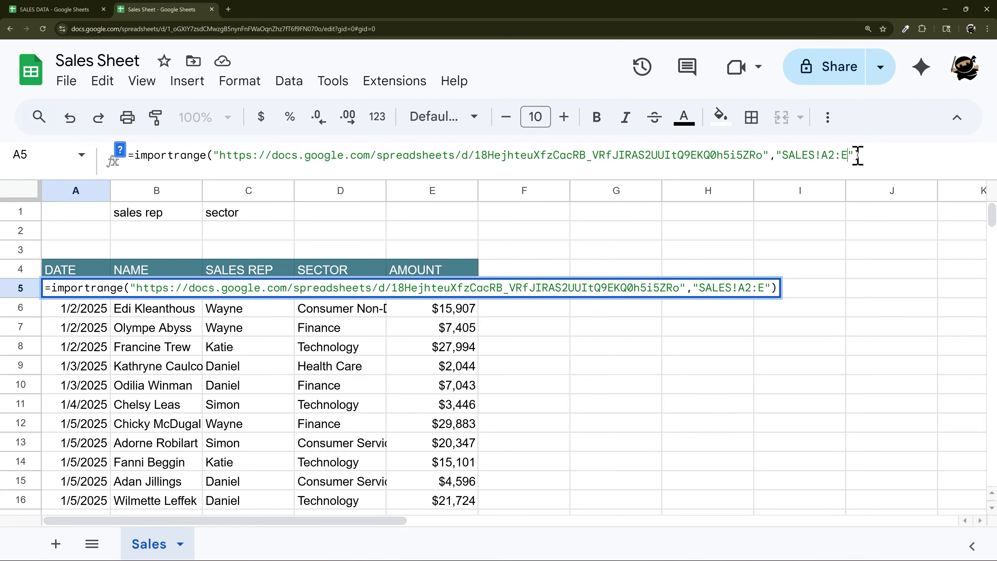
pyautogui.press('Return')
pyautogui.click(81, 287)
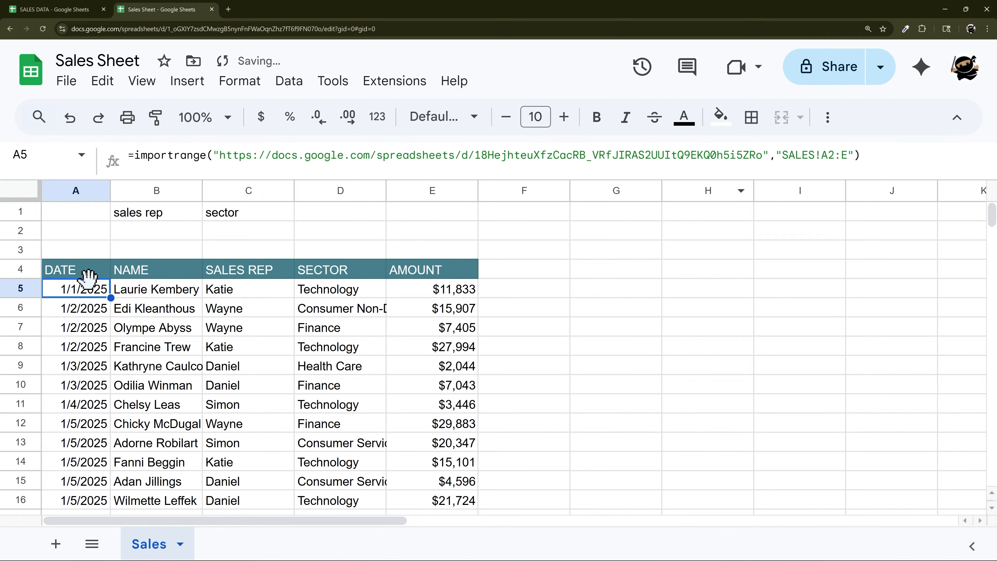
# Rename the SALES sheet in the SALES DATA spreadsheet to DATA, and return to Sales Sheet
pyautogui.click(49, 10)
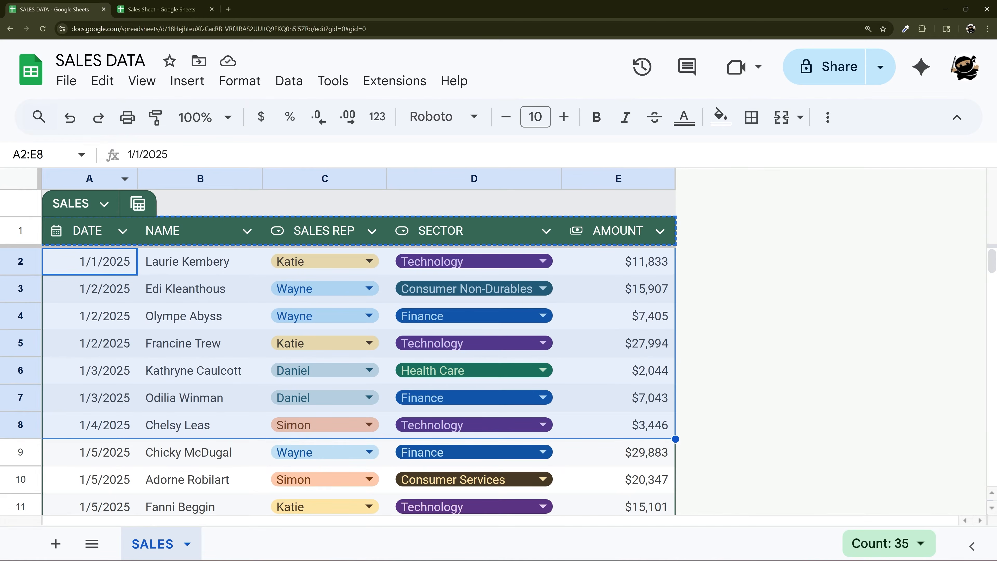
pyautogui.rightClick(153, 544)
pyautogui.click(149, 316)
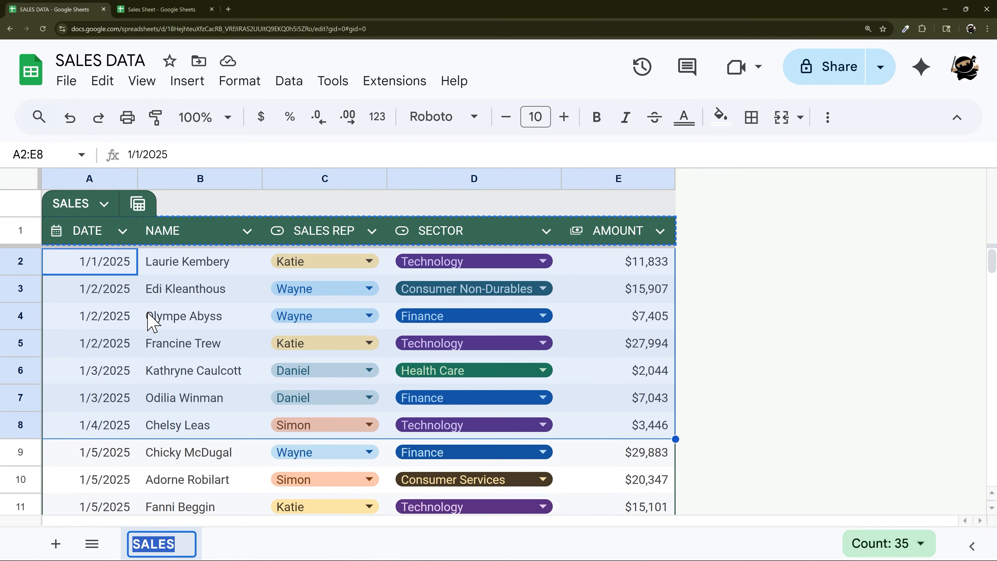
pyautogui.write('DATA')
pyautogui.press('Return')
pyautogui.click(162, 9)
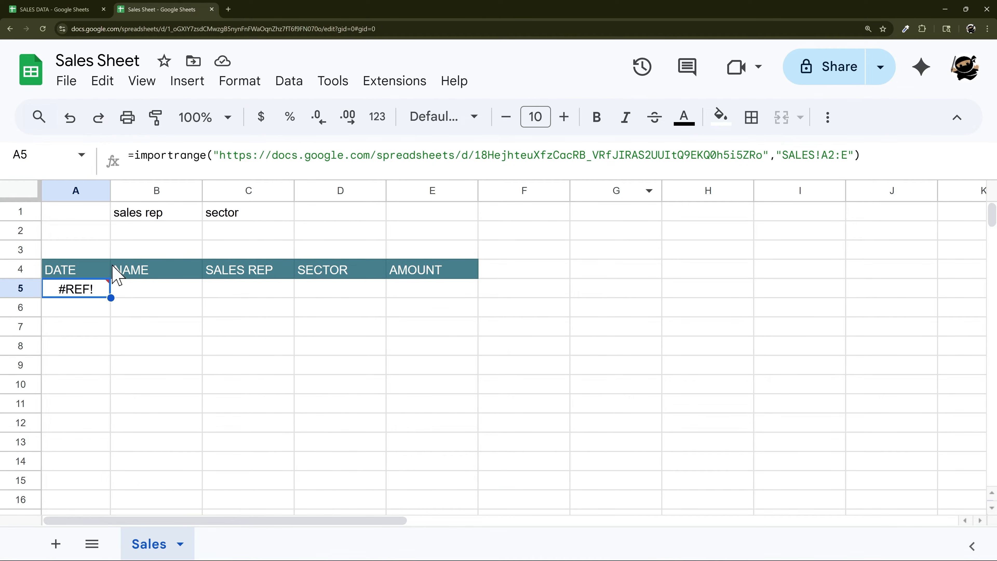
# Replace the sheet name in the A5 formula so the imported range reads "DATA!A2:E"
pyautogui.moveTo(65, 270)
pyautogui.moveTo(783, 154); pyautogui.dragTo(824, 161)
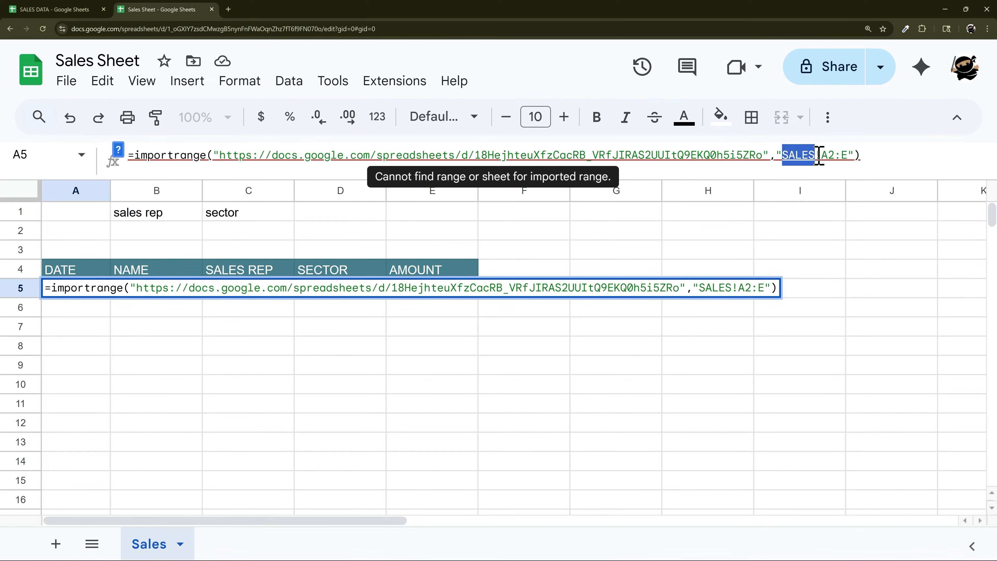
pyautogui.write('DATA')
pyautogui.press('Return')
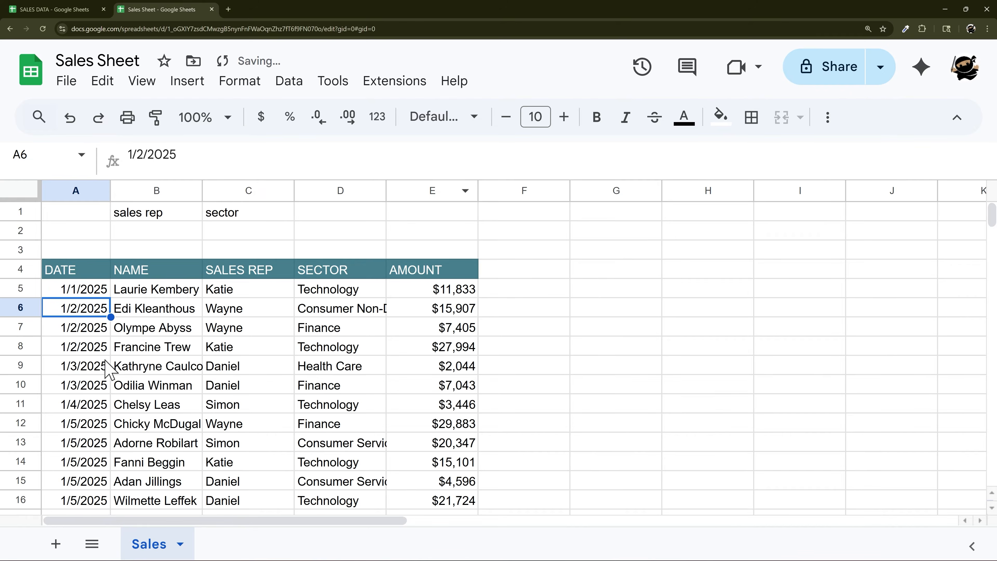
pyautogui.click(90, 293)
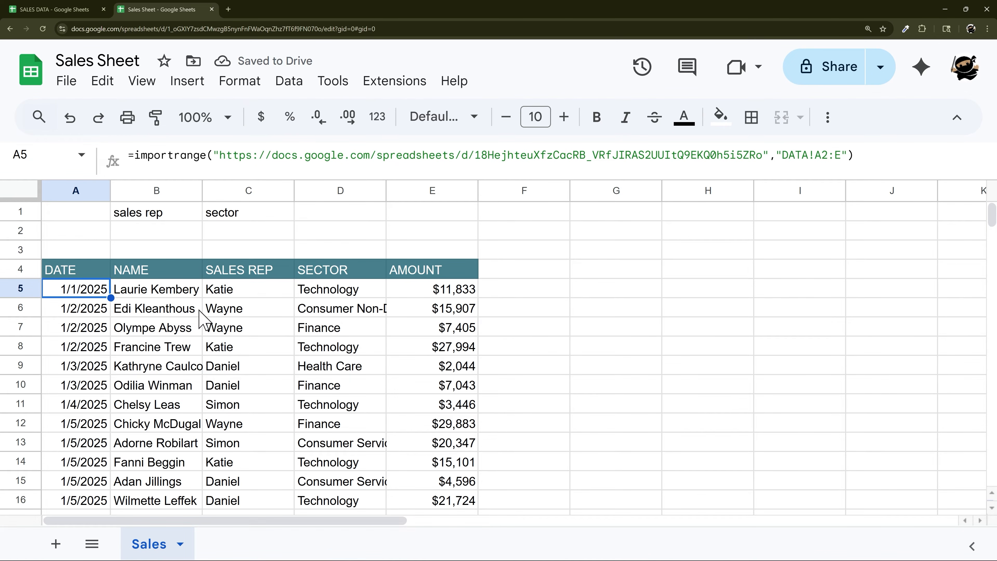
# Delete rows 1 to 3, holding the sales rep and sector fields above the table headers
pyautogui.moveTo(134, 216); pyautogui.dragTo(236, 239)
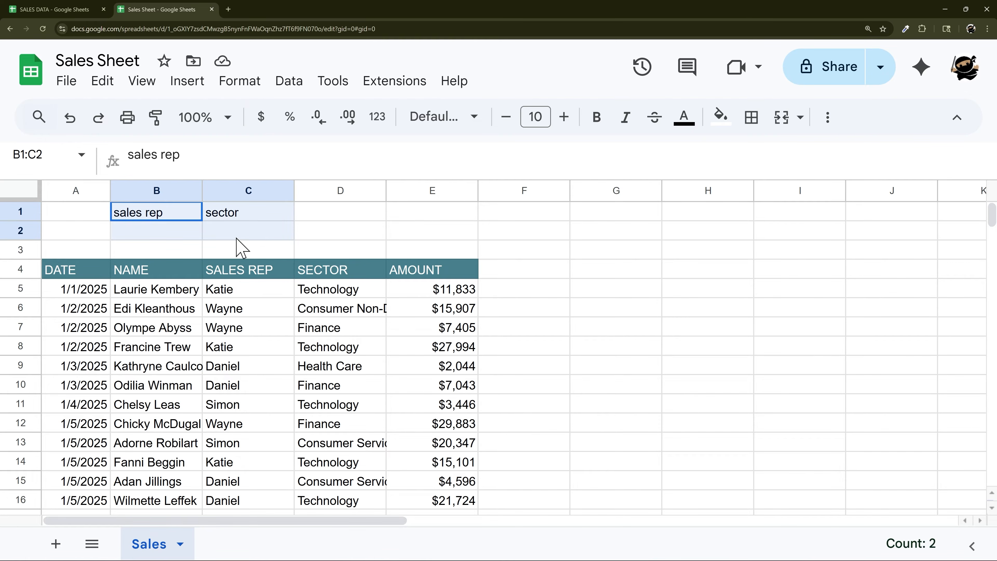
pyautogui.click(166, 217)
pyautogui.click(254, 217)
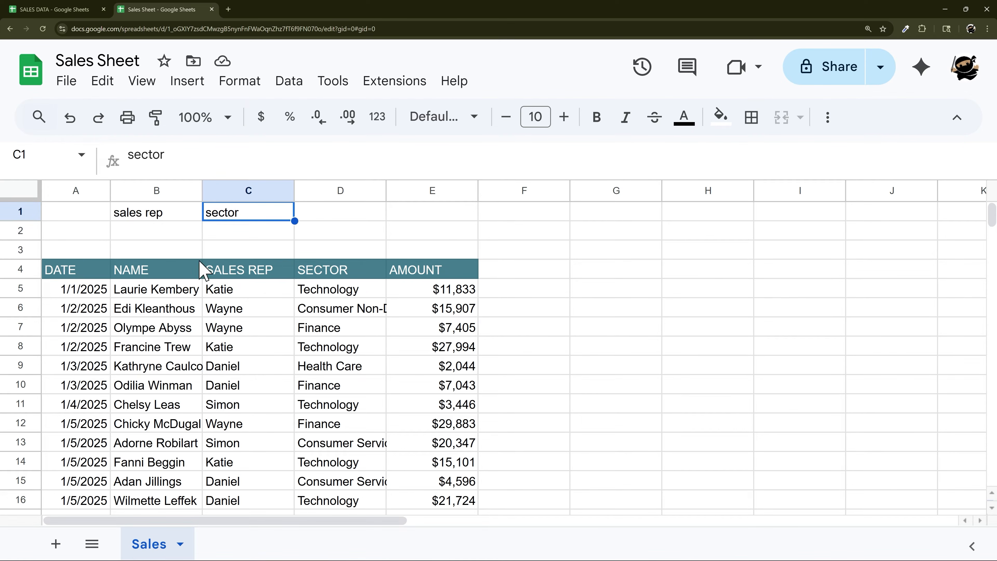
pyautogui.moveTo(154, 216); pyautogui.dragTo(247, 232)
pyautogui.moveTo(23, 250); pyautogui.dragTo(28, 212)
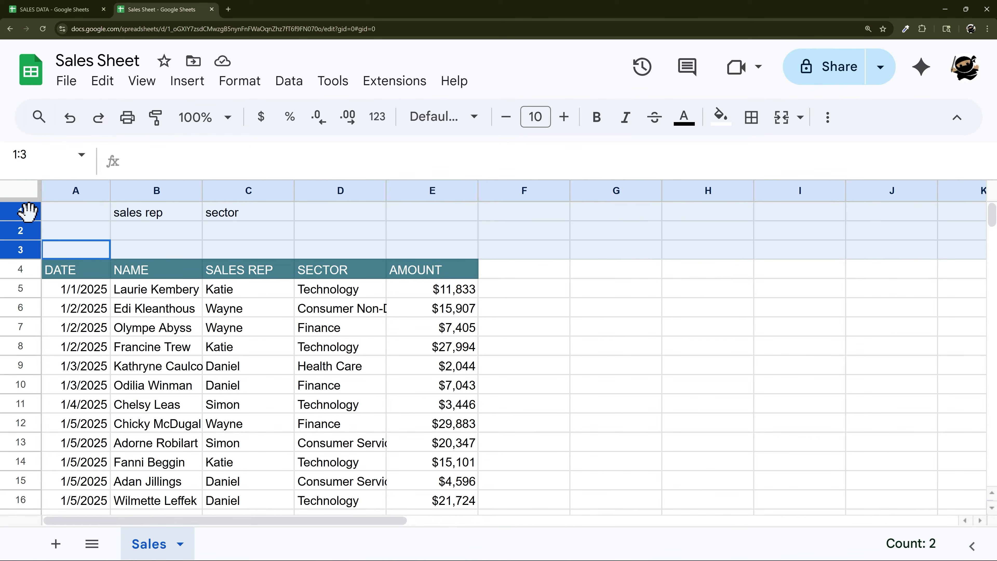
pyautogui.rightClick(28, 211)
pyautogui.click(114, 323)
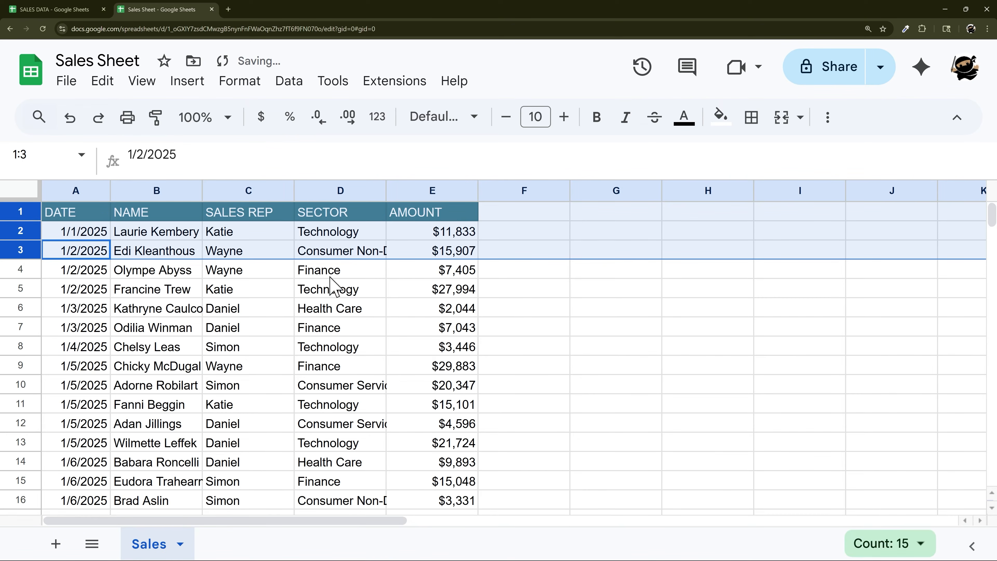
# Wrap the IMPORTRANGE formula in A2 in a QUERY function, keeping the import as its data argument
pyautogui.click(81, 233)
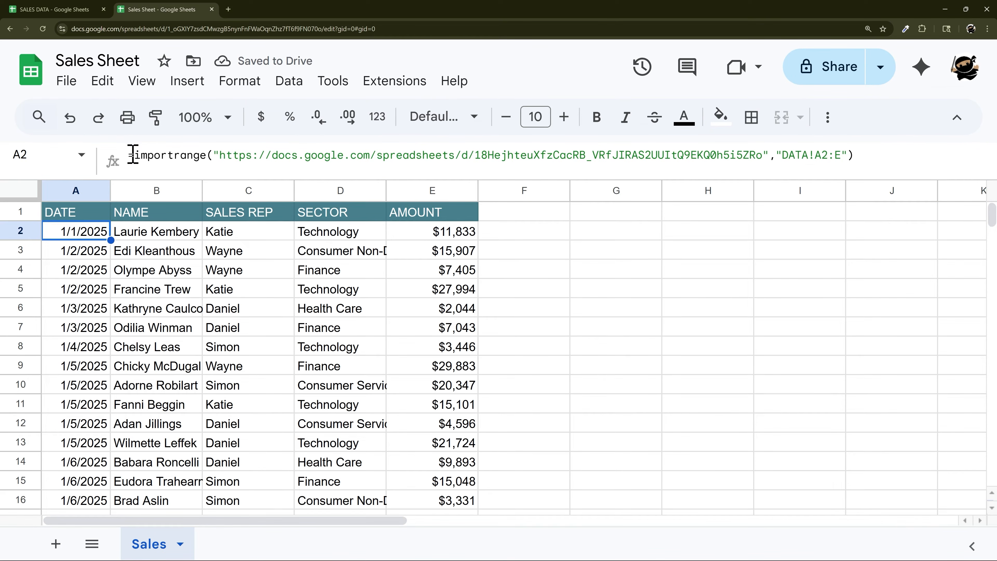
pyautogui.moveTo(133, 154); pyautogui.dragTo(138, 156)
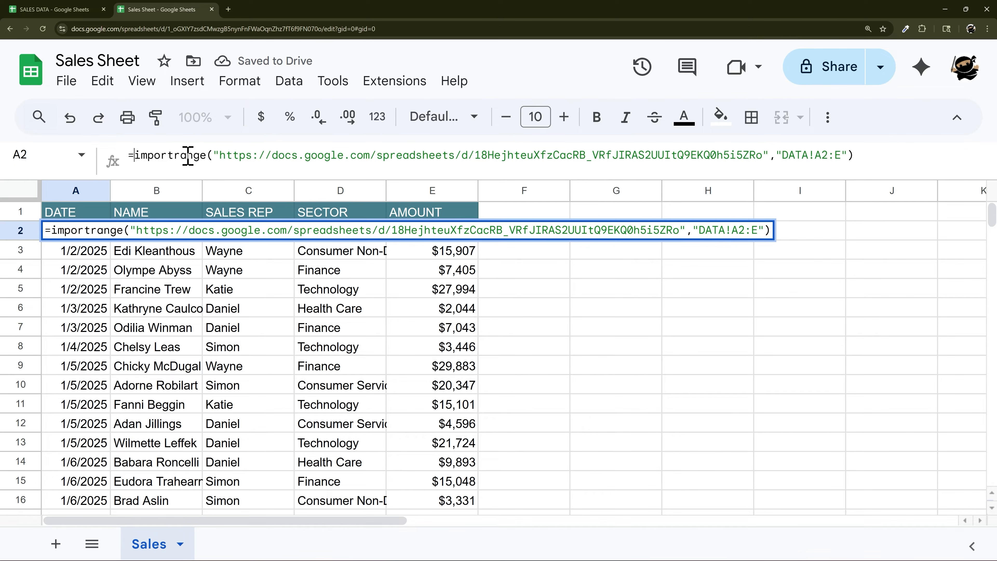
pyautogui.write('query(')
pyautogui.press('End')
pyautogui.write('.')
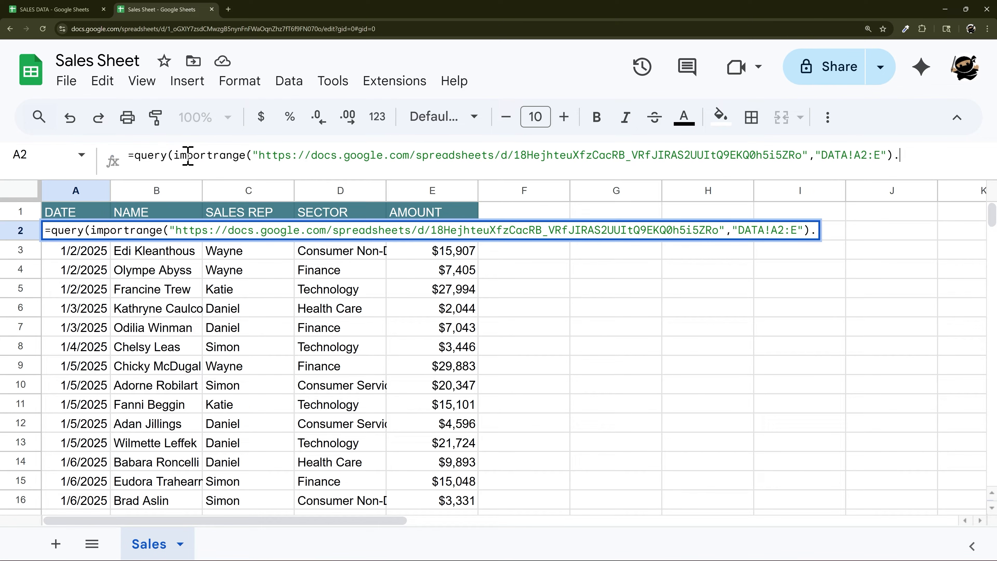
pyautogui.press('BackSpace')
# Complete the query with "select * where Col3 =" the first row's sales rep and 0 header rows, and check the SALES REP column
pyautogui.write(',"selec')
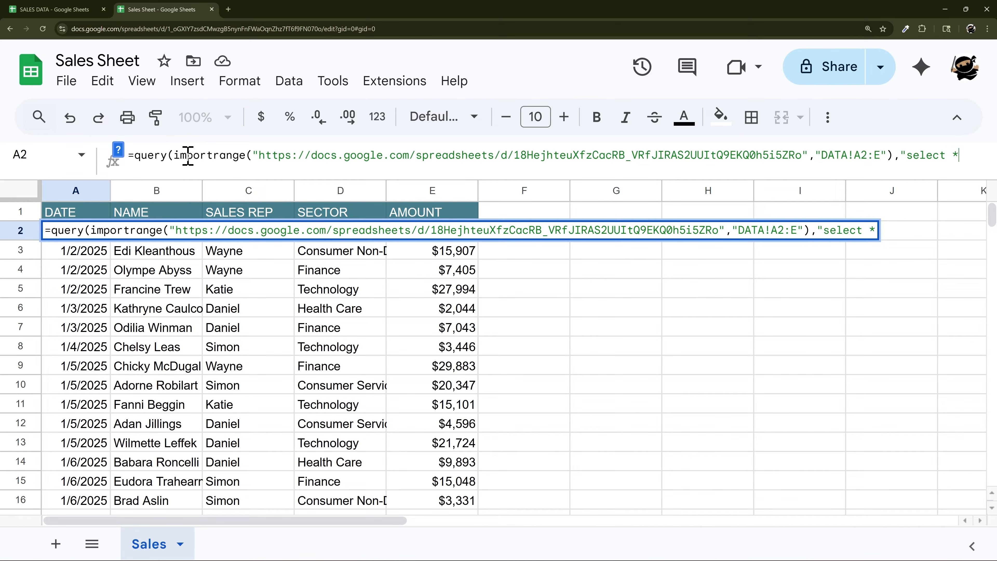
pyautogui.write('t * where C')
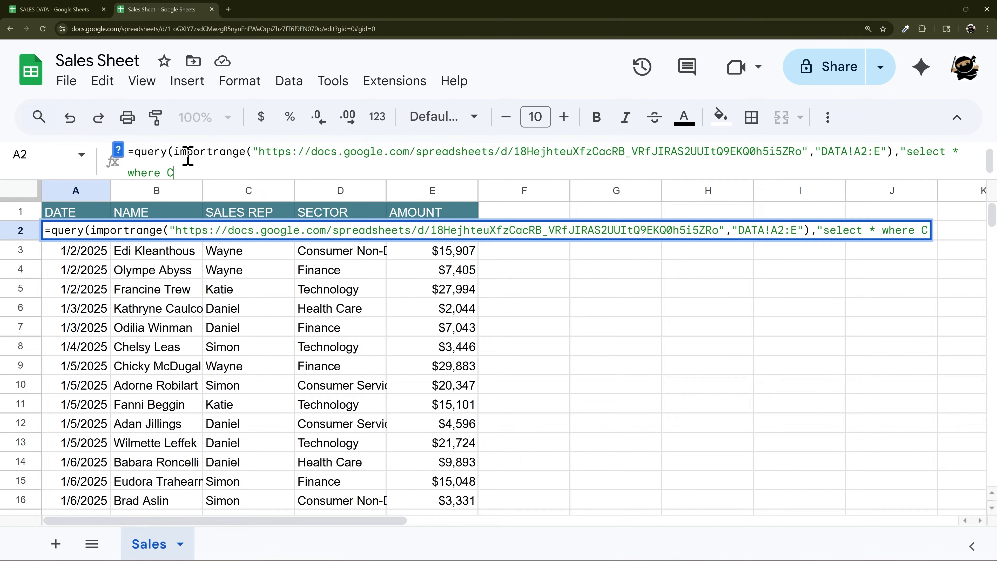
pyautogui.write('ol3 = "')
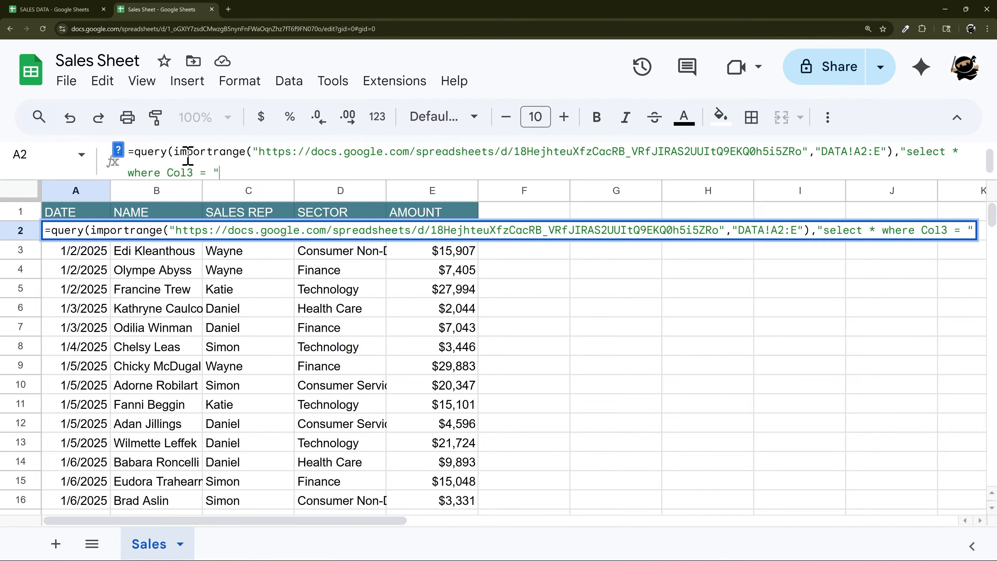
pyautogui.write('Ka')
pyautogui.press('BackSpace')
pyautogui.press('BackSpace')
pyautogui.press('BackSpace')
pyautogui.write('Katie\'"')
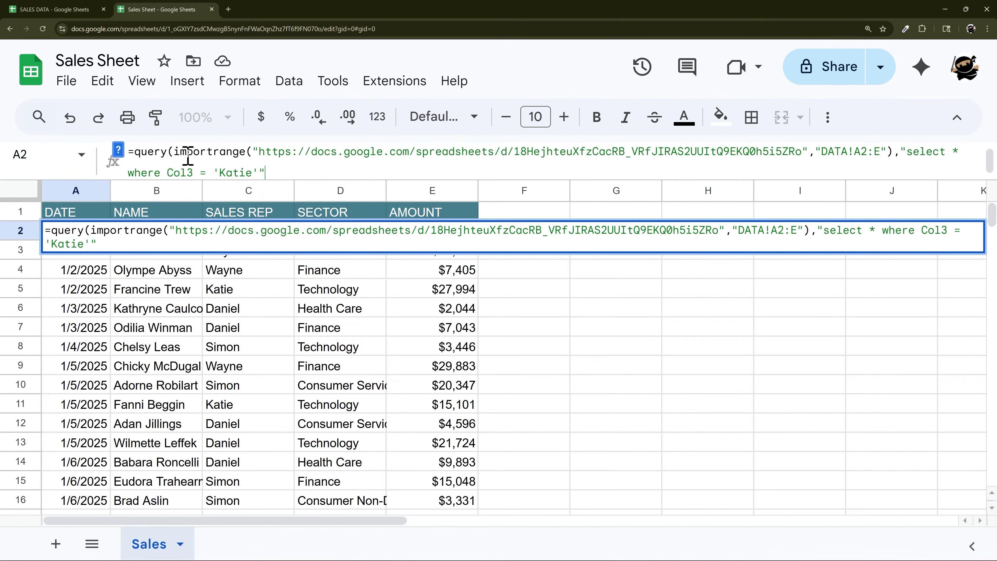
pyautogui.write(',0)')
pyautogui.press('Return')
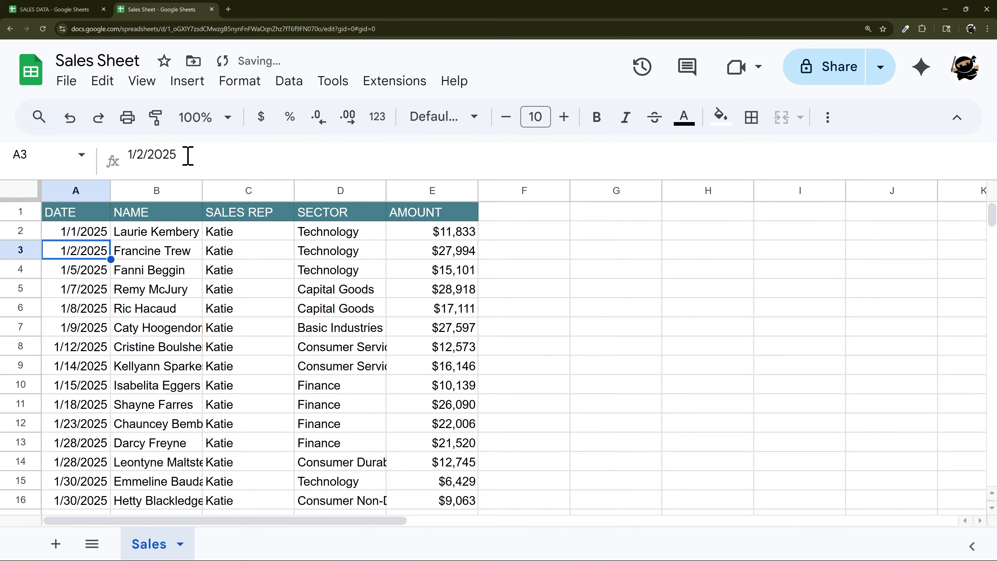
pyautogui.click(93, 231)
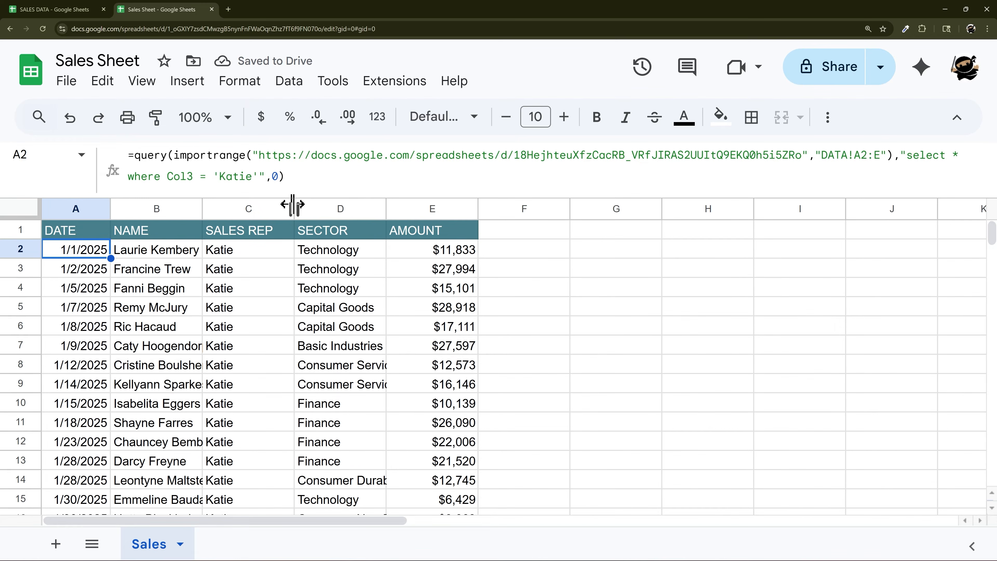
pyautogui.moveTo(235, 259); pyautogui.dragTo(207, 436)
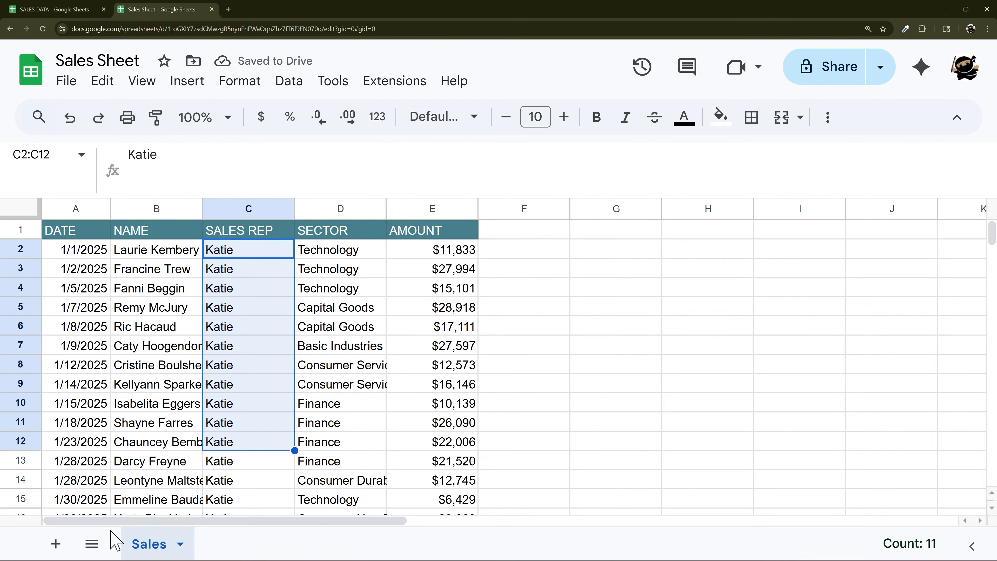
pyautogui.click(77, 61)
pyautogui.press('Home')
pyautogui.write("Katie's")
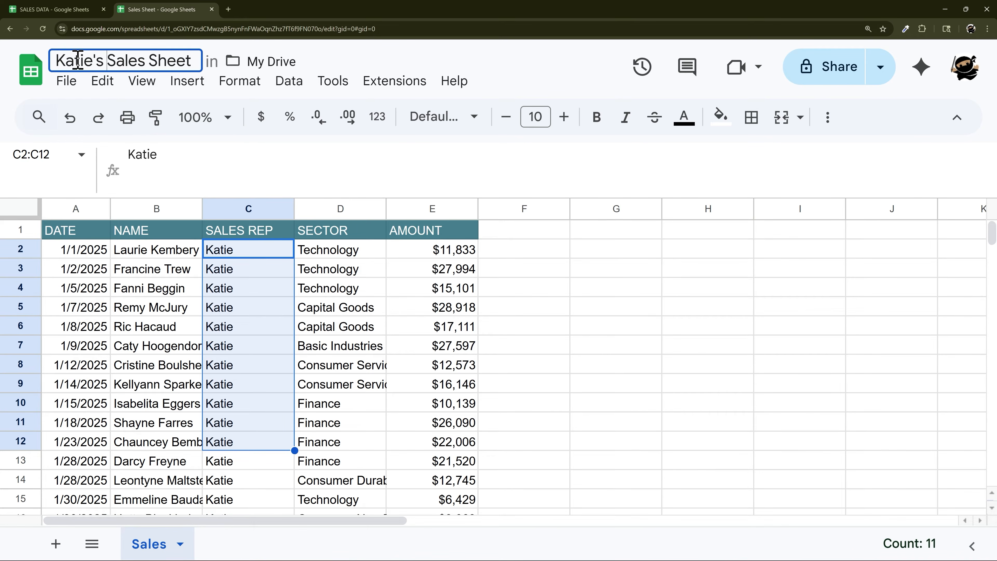
pyautogui.press('Escape')
# Add the condition "and Col4 = 'Finance'" to the query in A2
pyautogui.click(78, 251)
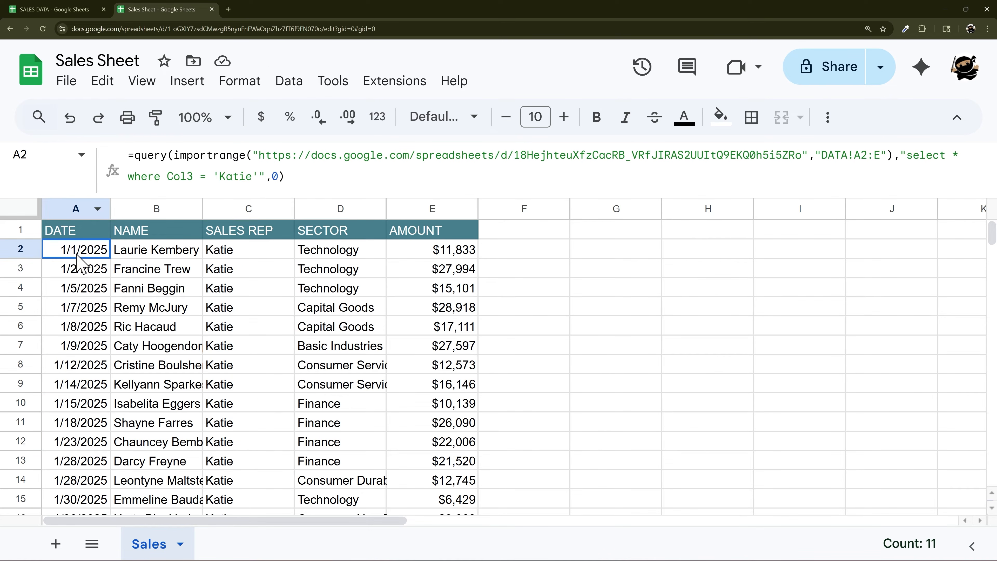
pyautogui.click(261, 177)
pyautogui.write('and C')
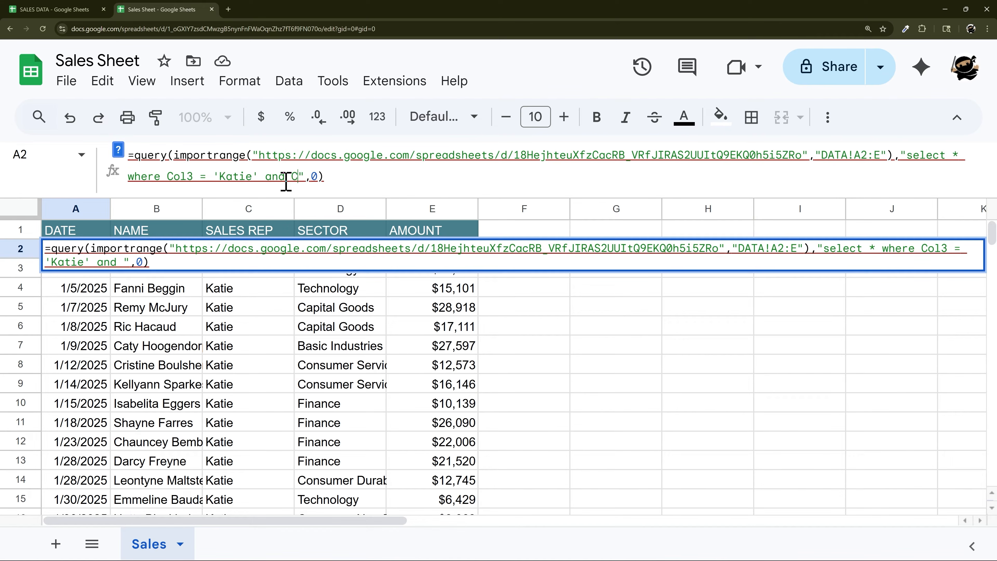
pyautogui.write("ol3 = 'T")
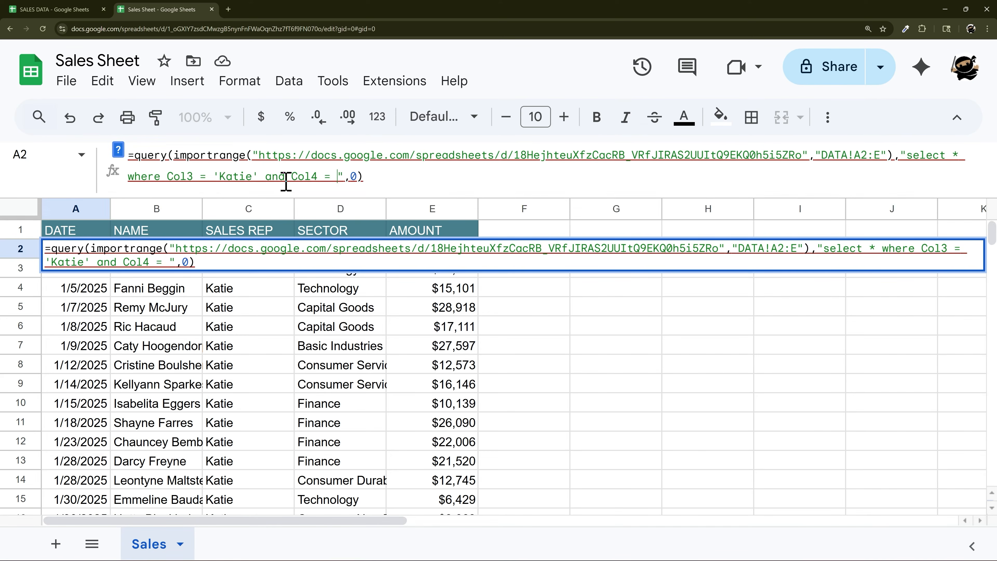
pyautogui.write("inance'")
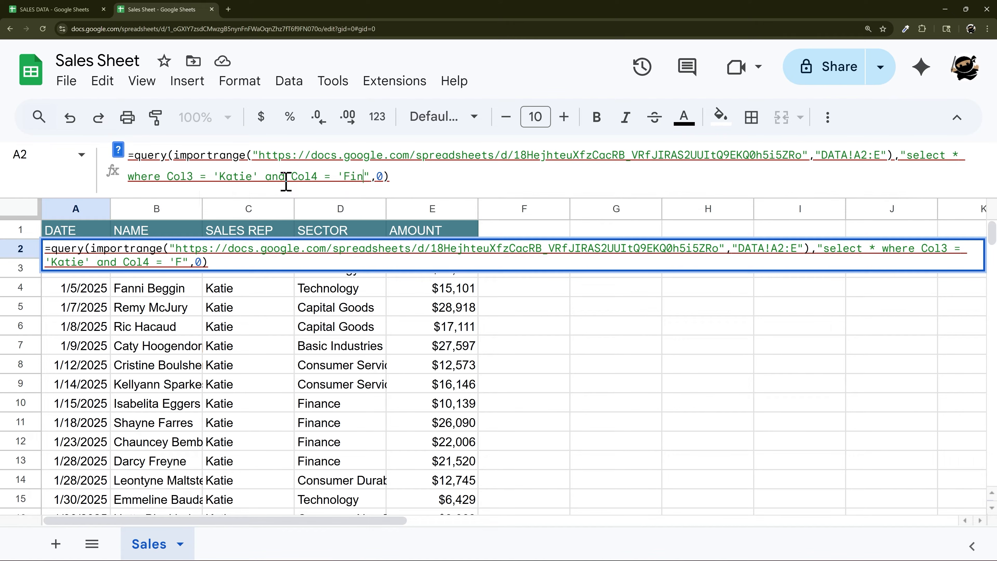
pyautogui.press('Return')
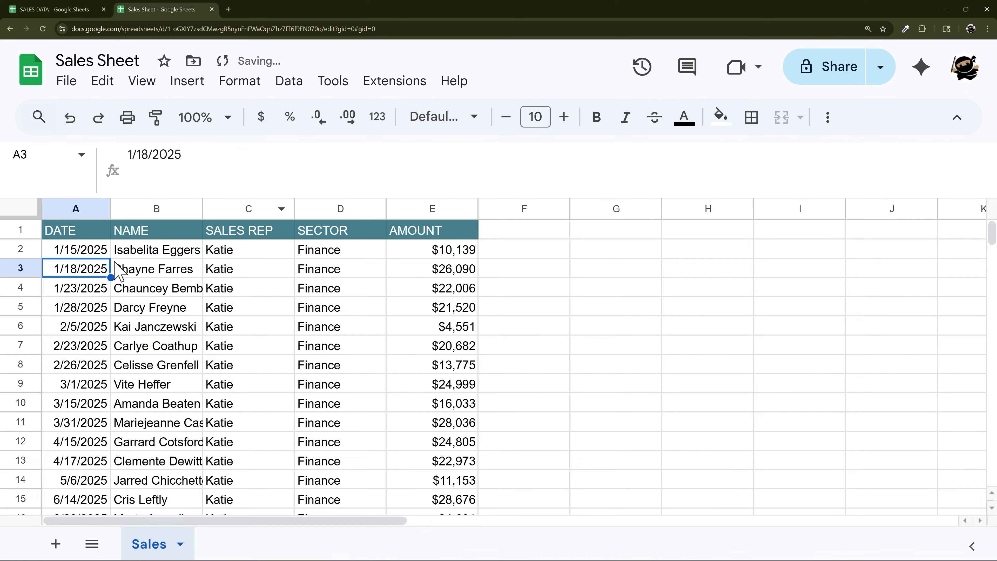
pyautogui.press('Up')
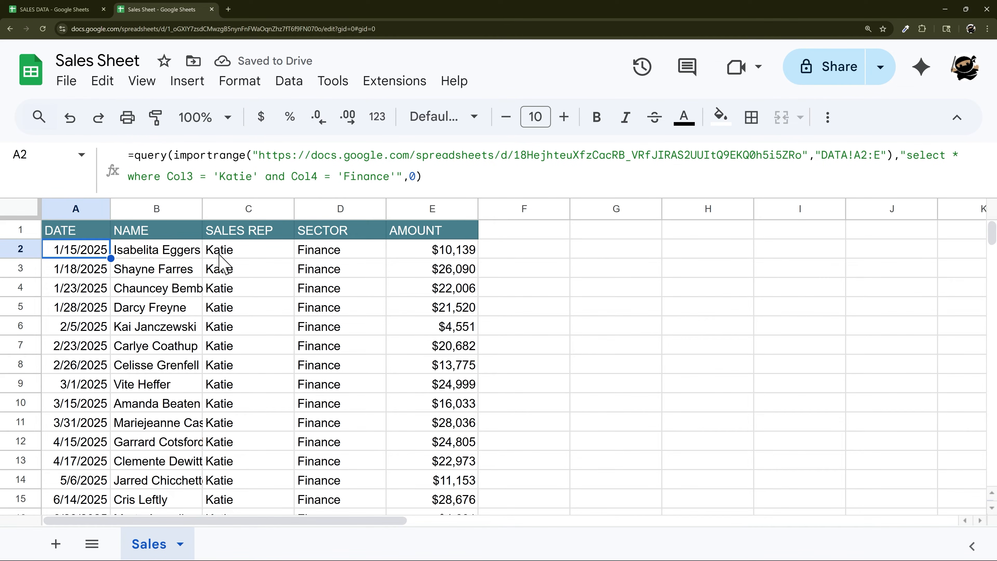
# Undo both QUERY edits and the deletion of the top three rows, and select the empty cell below sales rep
pyautogui.hotkey('ctrl', 'z')
pyautogui.hotkey('ctrl', 'z')
pyautogui.hotkey('ctrl', 'z')
pyautogui.click(257, 256)
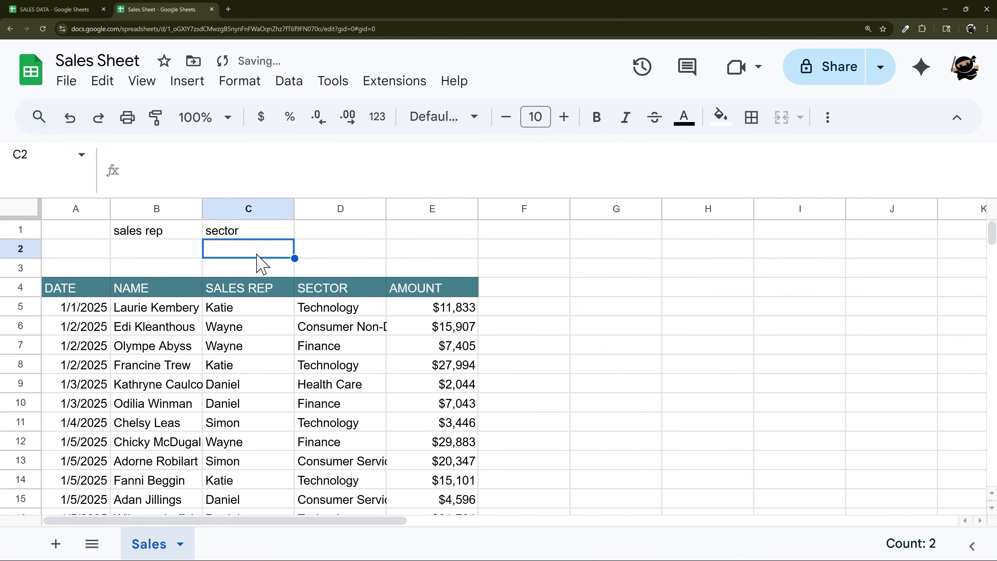
pyautogui.moveTo(128, 250); pyautogui.dragTo(208, 253)
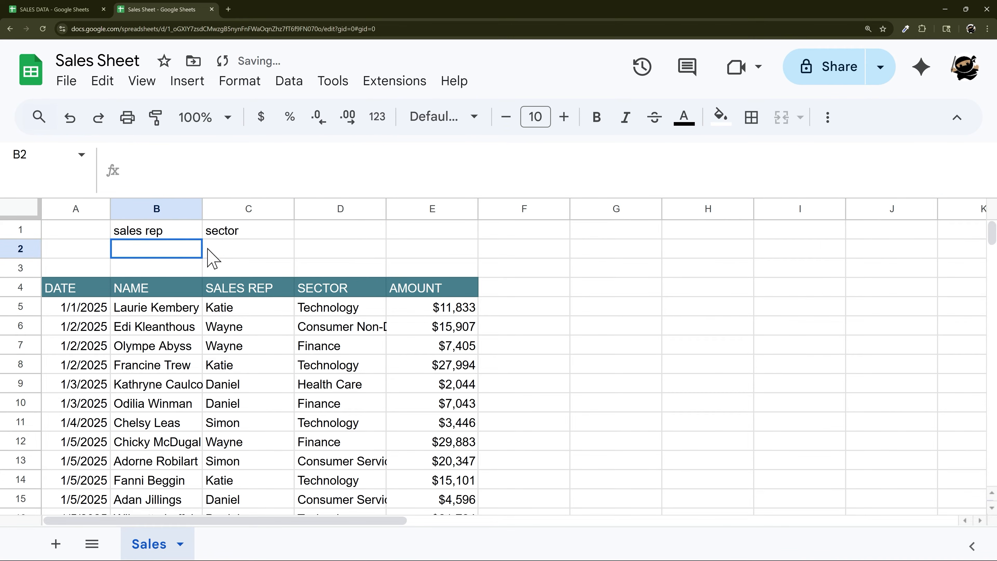
pyautogui.click(171, 254)
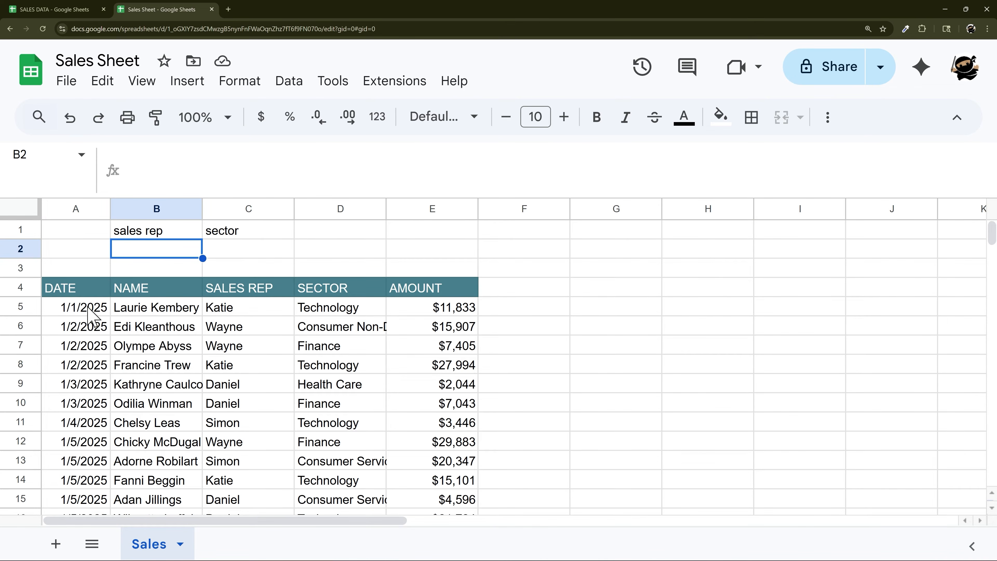
pyautogui.rightClick(176, 251)
pyautogui.scroll(-5, 223, 467)
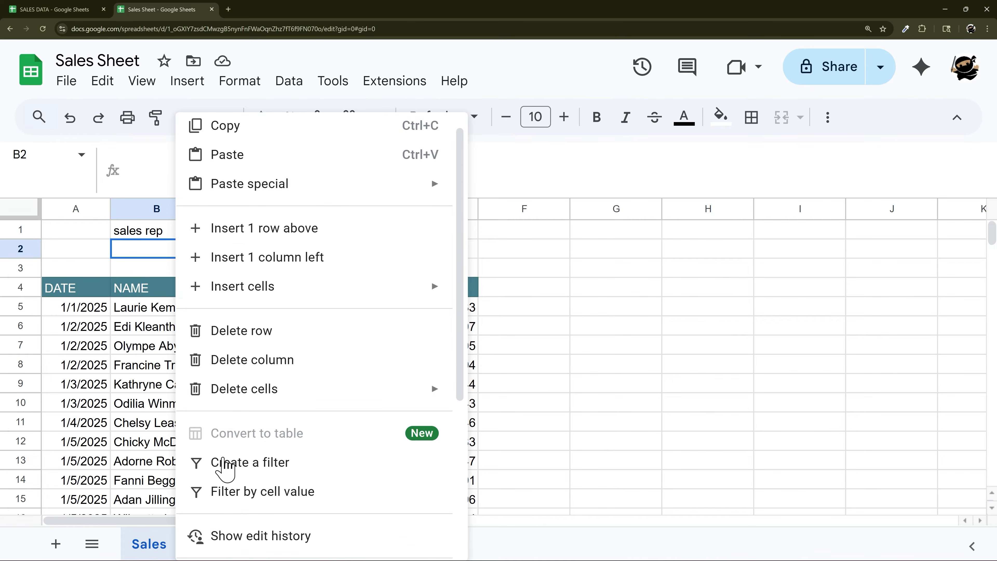
pyautogui.click(236, 506)
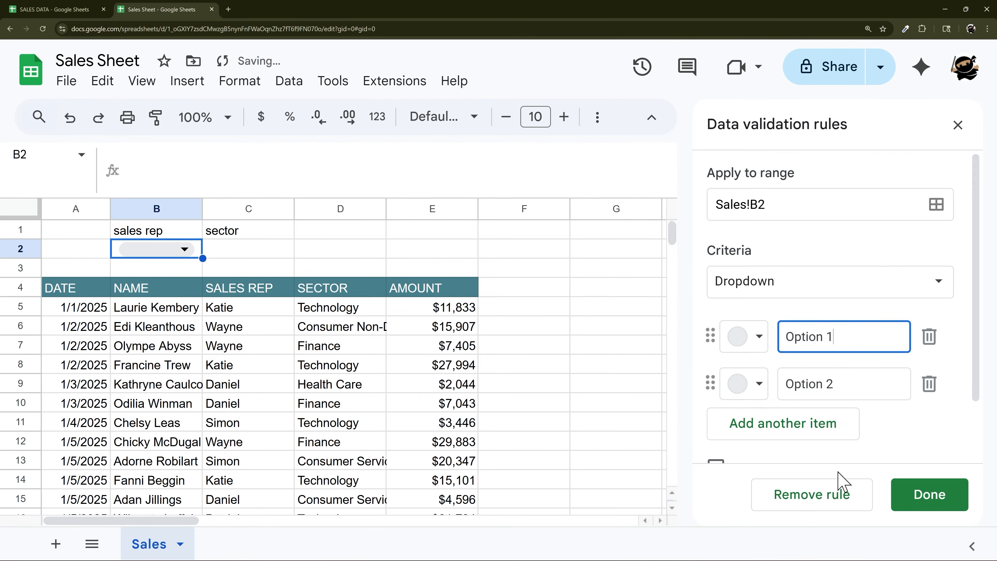
pyautogui.click(830, 495)
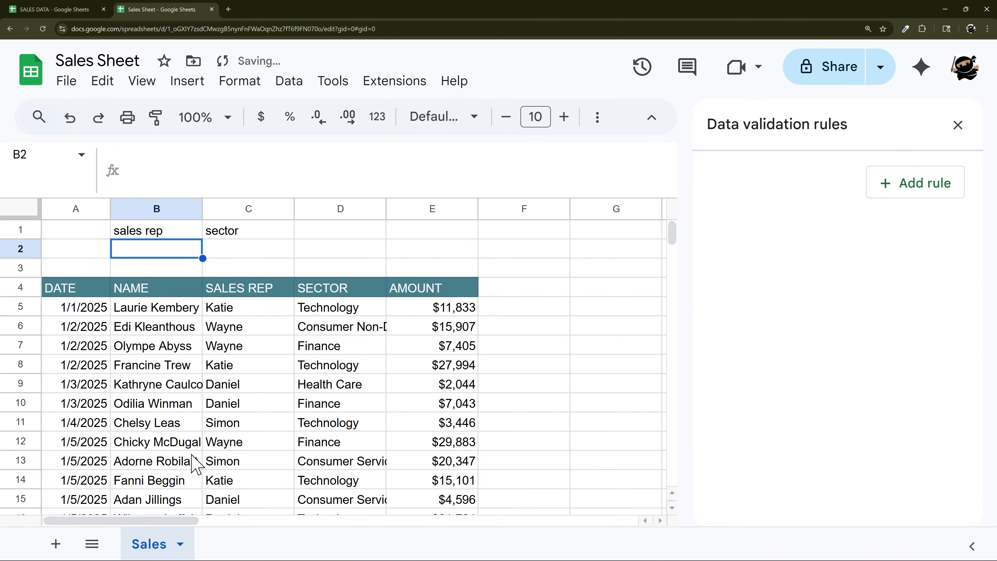
# Add a new sheet to the spreadsheet and rename it Data
pyautogui.click(56, 544)
pyautogui.click(242, 316)
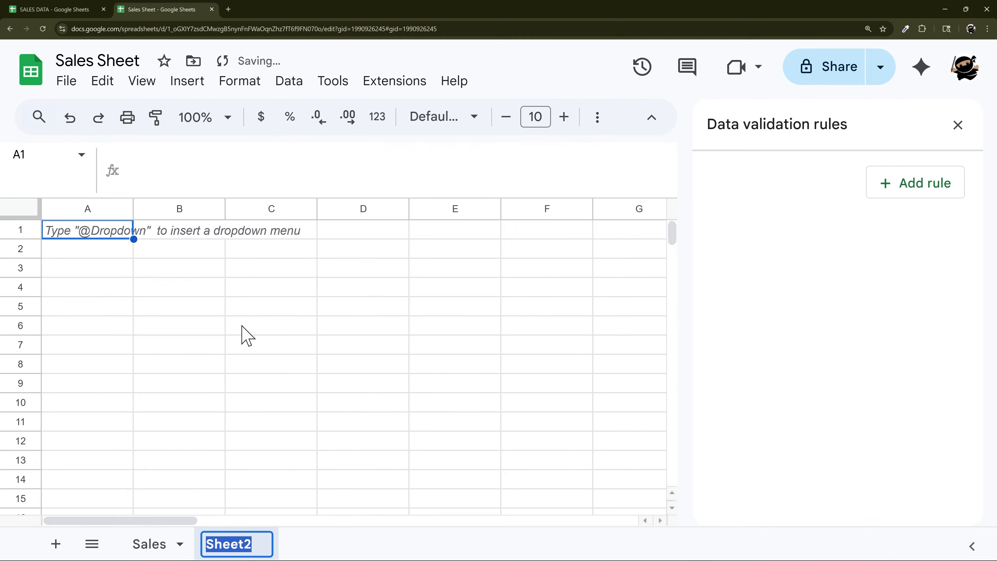
pyautogui.write('Data')
pyautogui.press('Return')
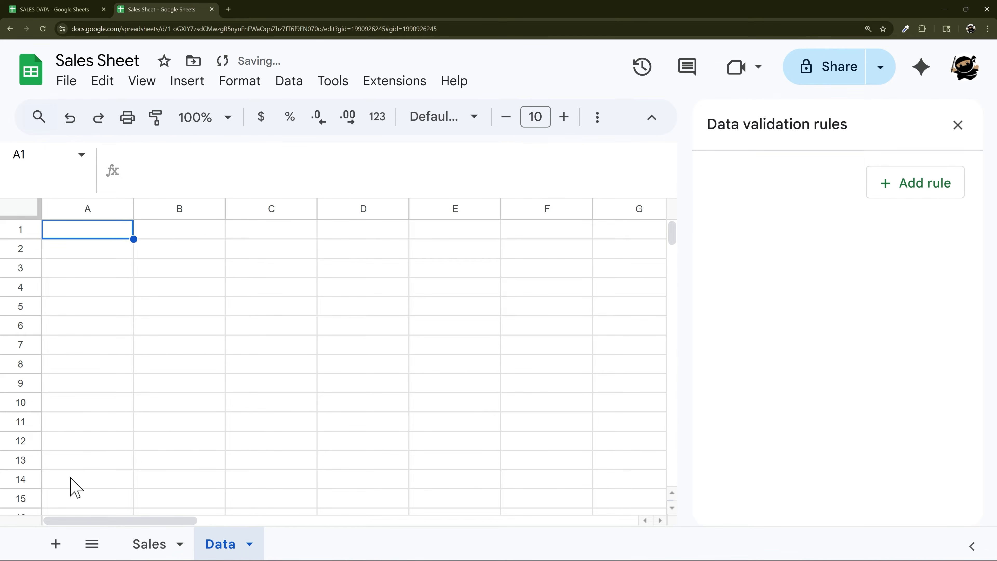
# Copy header row 4 and import formula row 5 from the Sales sheet to A1 of the Data sheet, and close the validation rules
pyautogui.click(156, 544)
pyautogui.click(22, 288)
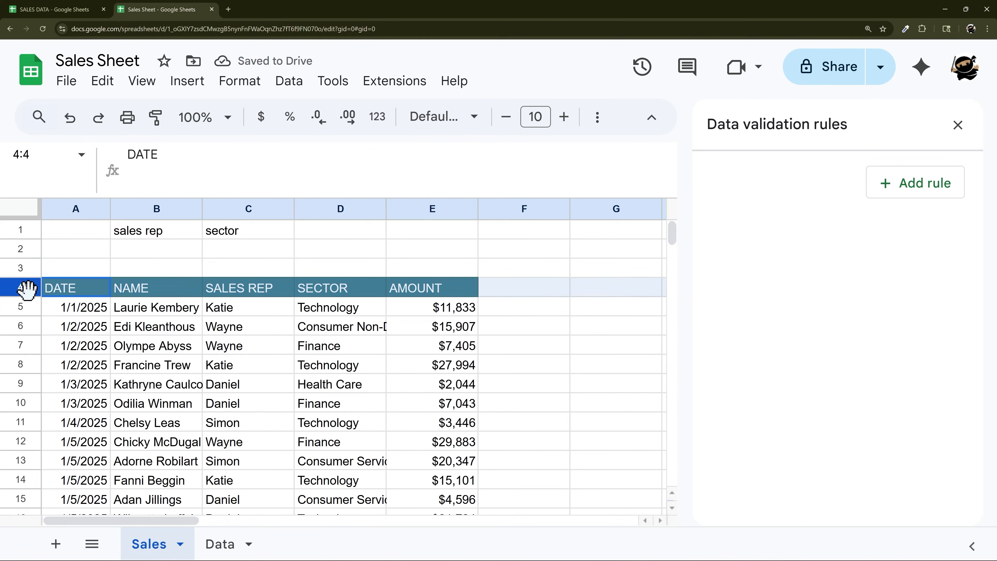
pyautogui.keyDown('shift'); pyautogui.click(27, 303); pyautogui.keyUp('shift')
pyautogui.rightClick(28, 304)
pyautogui.click(111, 161)
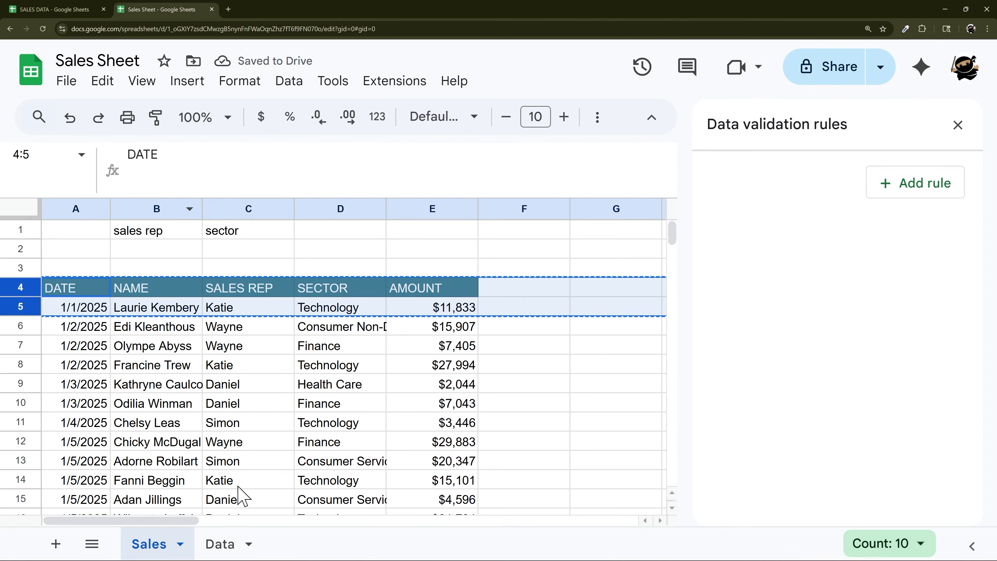
pyautogui.moveTo(69, 292); pyautogui.dragTo(427, 276)
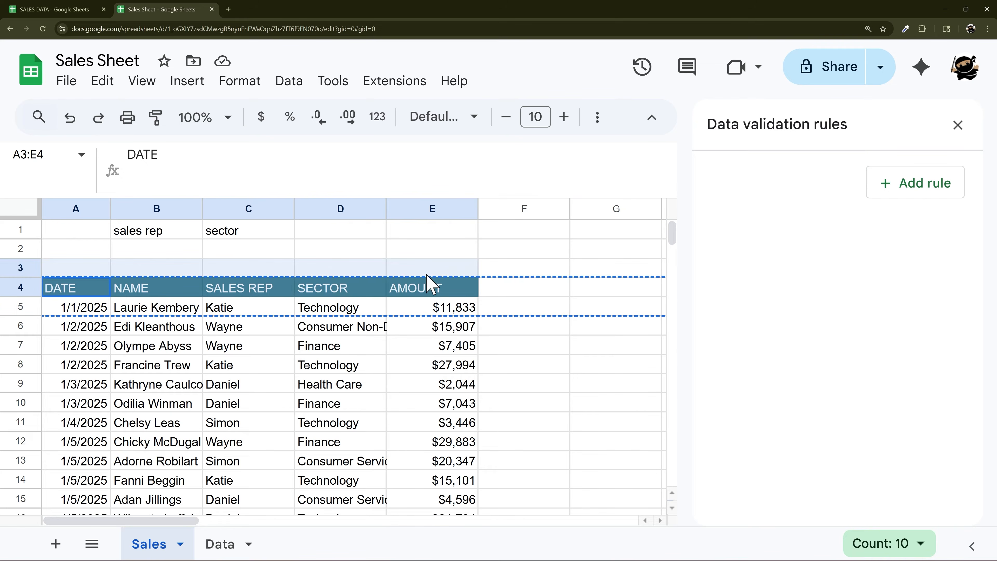
pyautogui.click(75, 313)
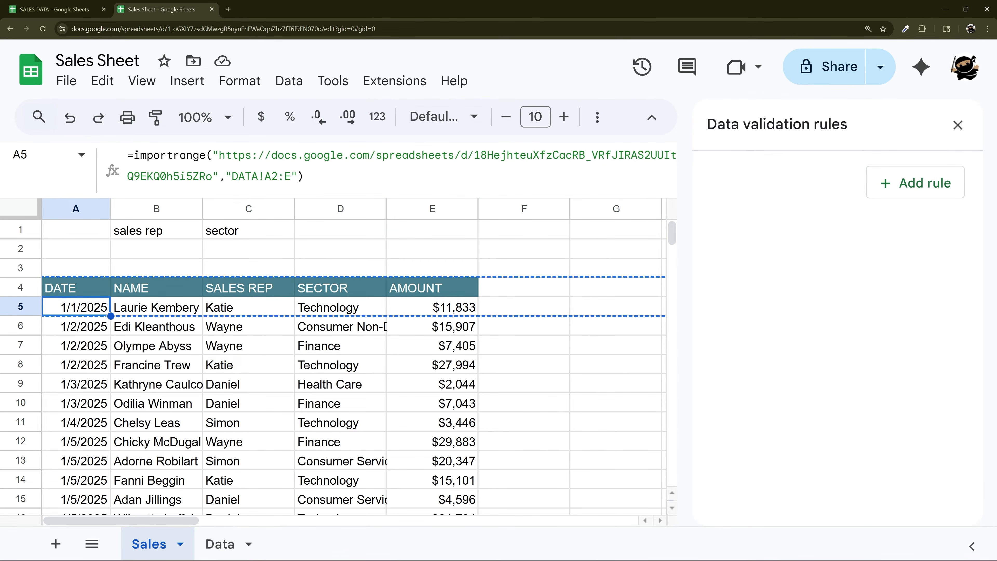
pyautogui.click(221, 544)
pyautogui.rightClick(61, 236)
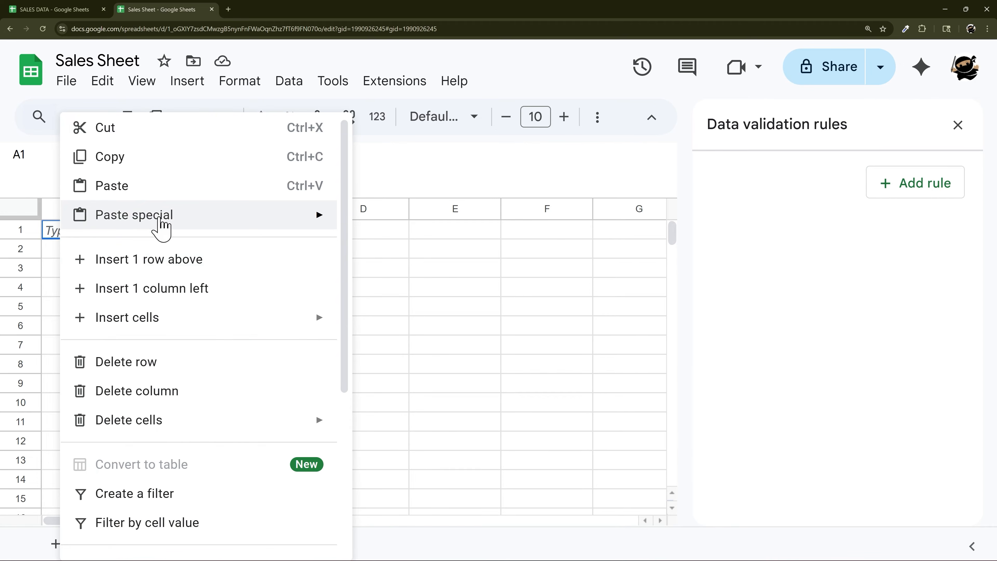
pyautogui.click(118, 188)
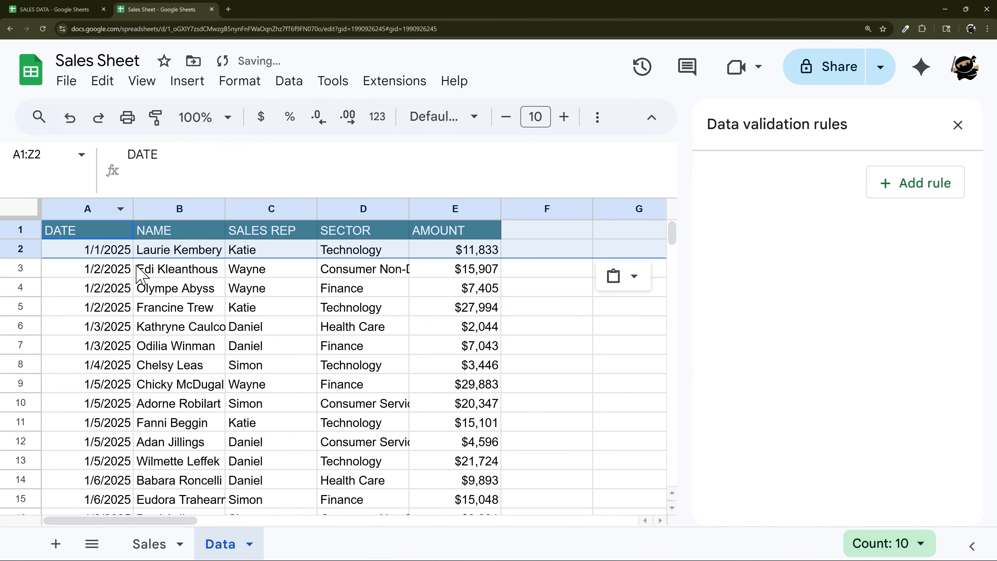
pyautogui.click(126, 251)
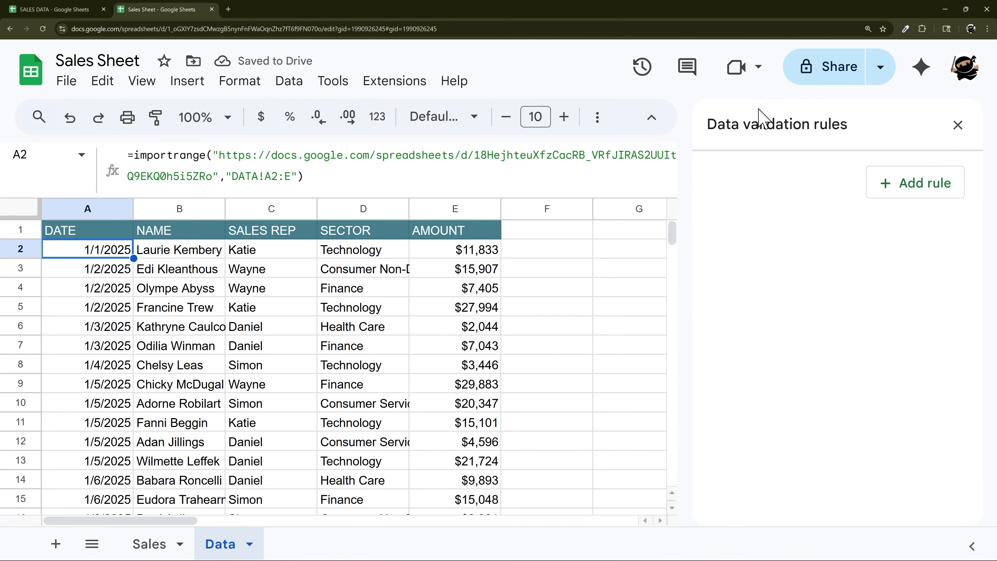
pyautogui.click(958, 125)
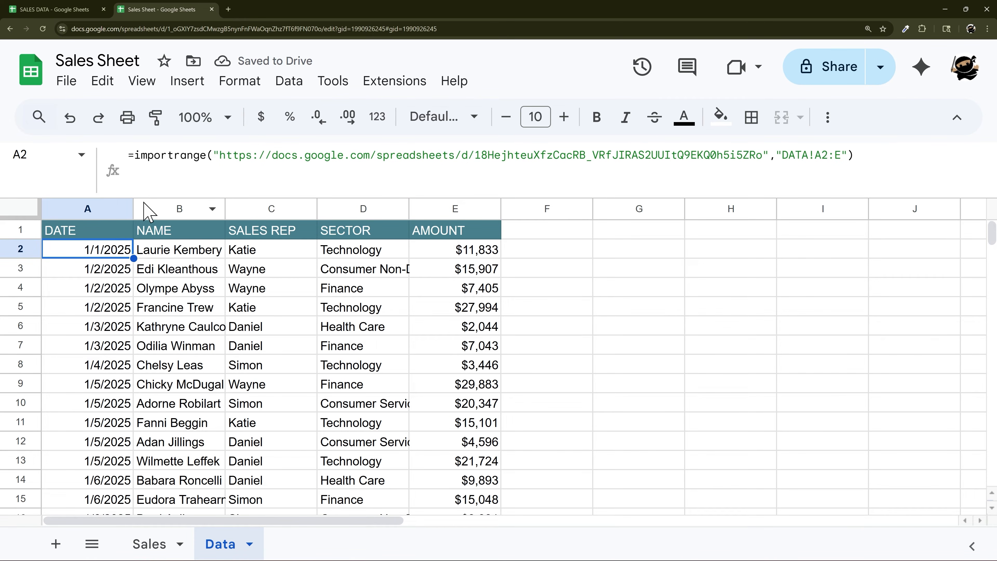
# Delete the empty columns F to Z from the Data sheet and narrow the DATE column
pyautogui.click(549, 209)
pyautogui.moveTo(360, 520); pyautogui.dragTo(973, 518)
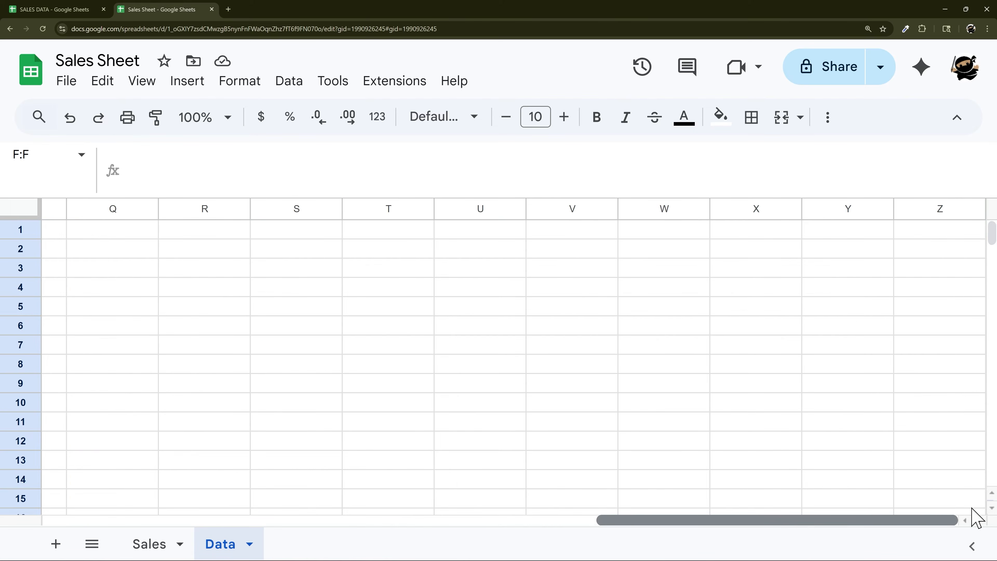
pyautogui.keyDown('shift'); pyautogui.click(932, 206); pyautogui.keyUp('shift')
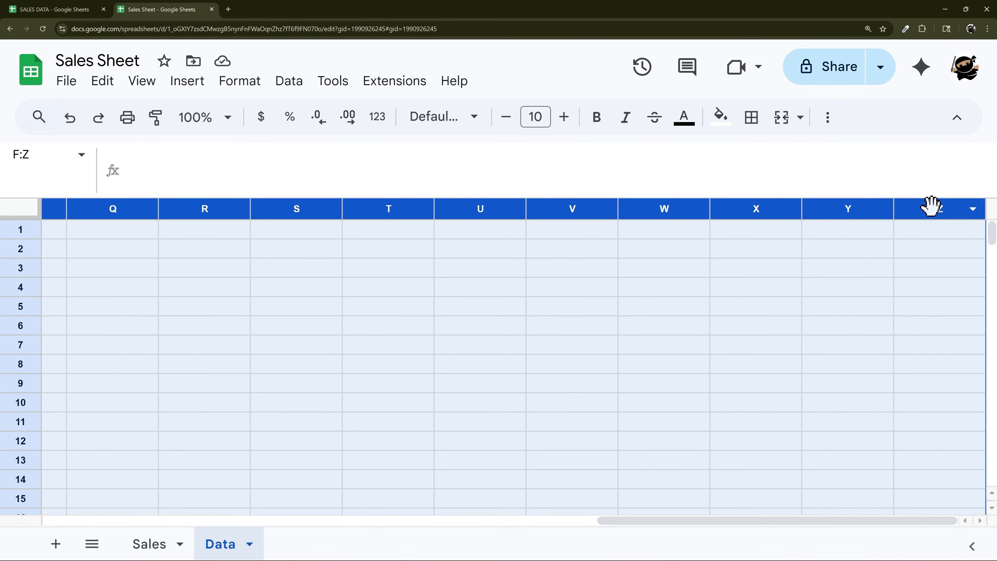
pyautogui.rightClick(931, 207)
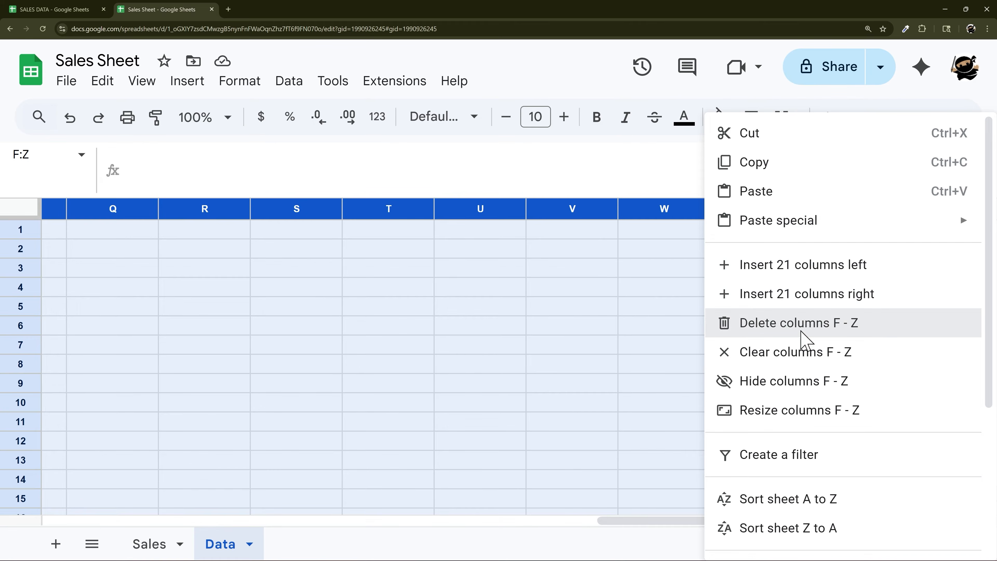
pyautogui.click(801, 331)
pyautogui.moveTo(133, 208); pyautogui.dragTo(108, 208)
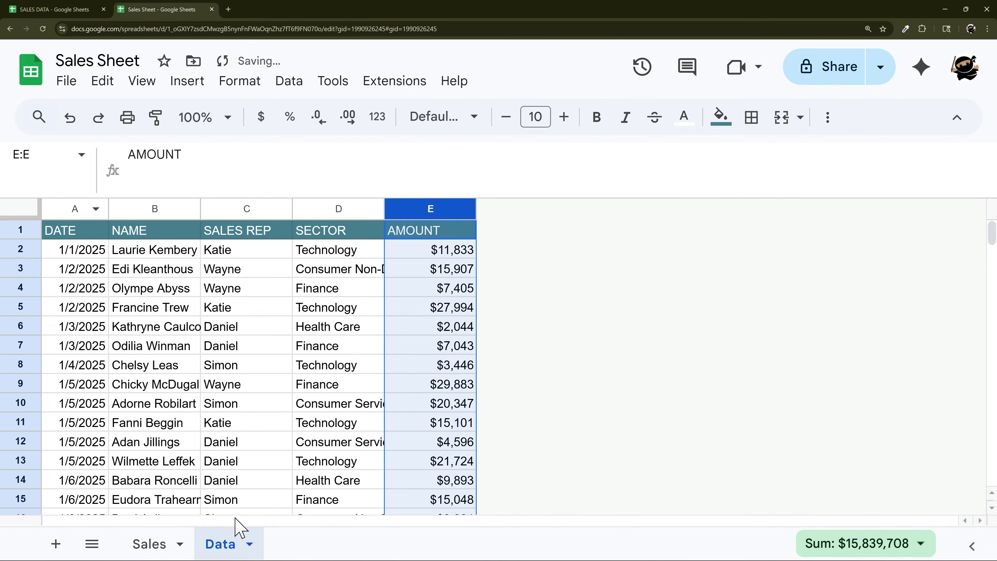
# Protect the whole Data sheet, restricting editing to "Only you"
pyautogui.rightClick(238, 544)
pyautogui.click(244, 375)
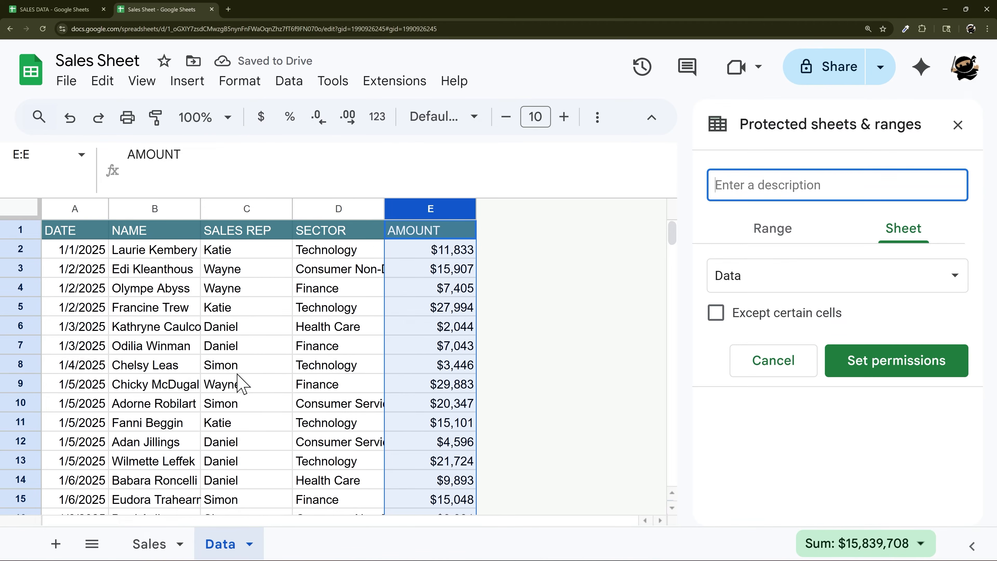
pyautogui.click(864, 370)
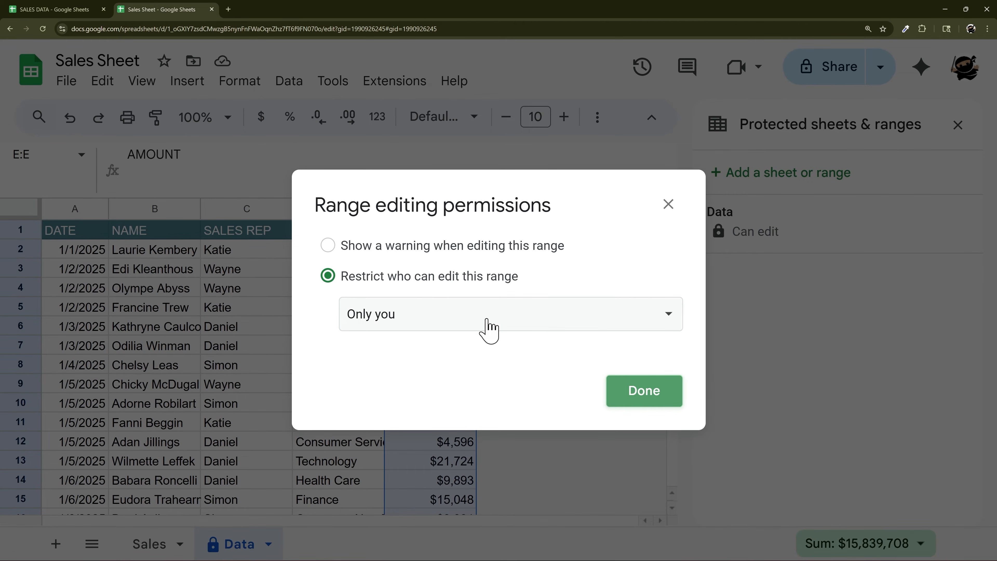
pyautogui.click(668, 205)
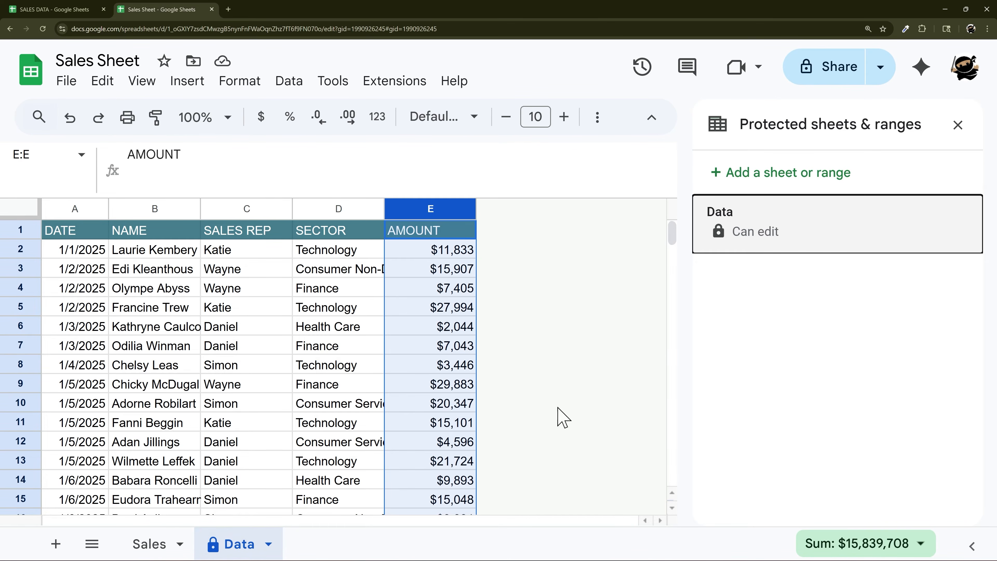
# Hide the Data sheet and bring it back from the list of all sheets
pyautogui.rightClick(239, 548)
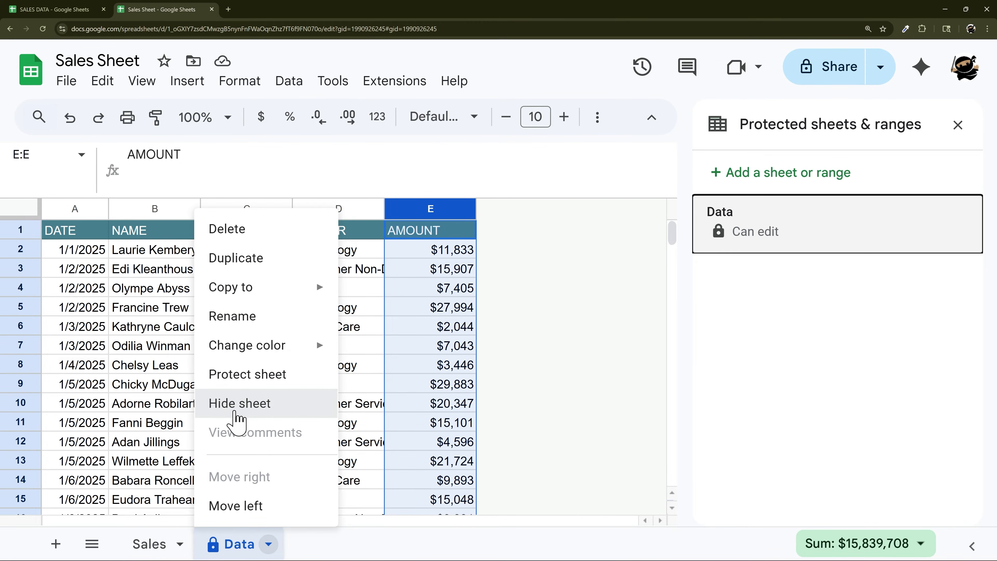
pyautogui.click(237, 408)
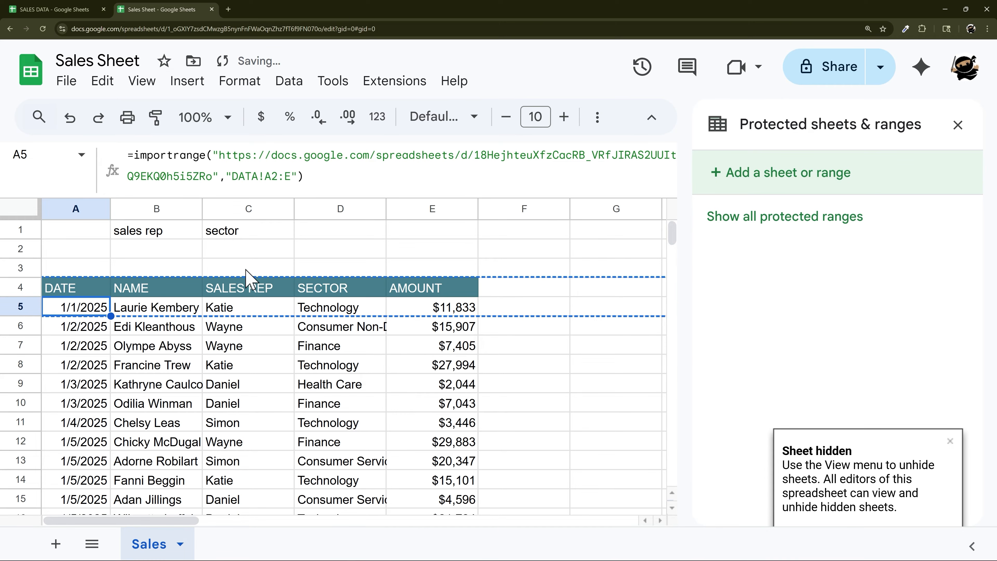
pyautogui.click(92, 544)
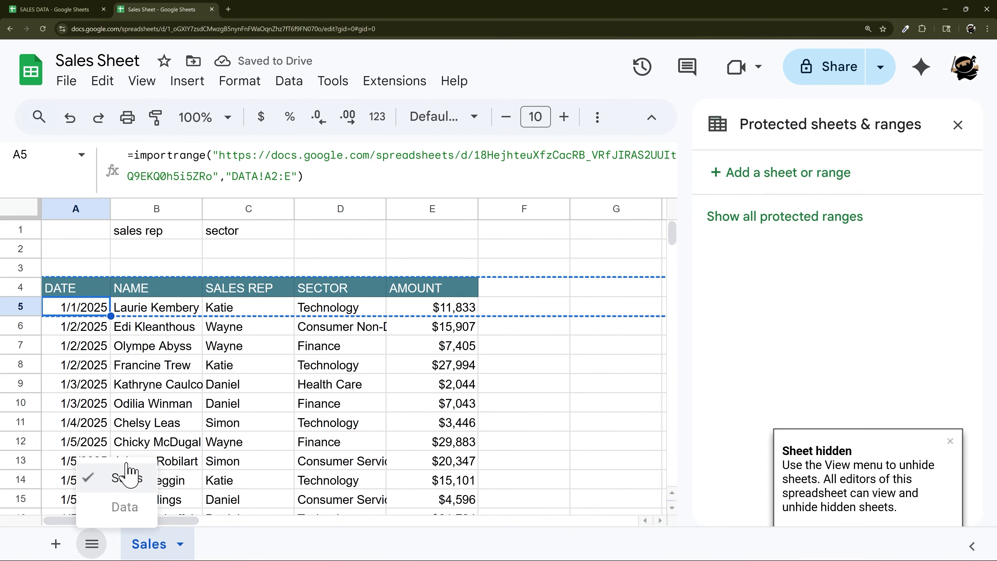
pyautogui.click(124, 507)
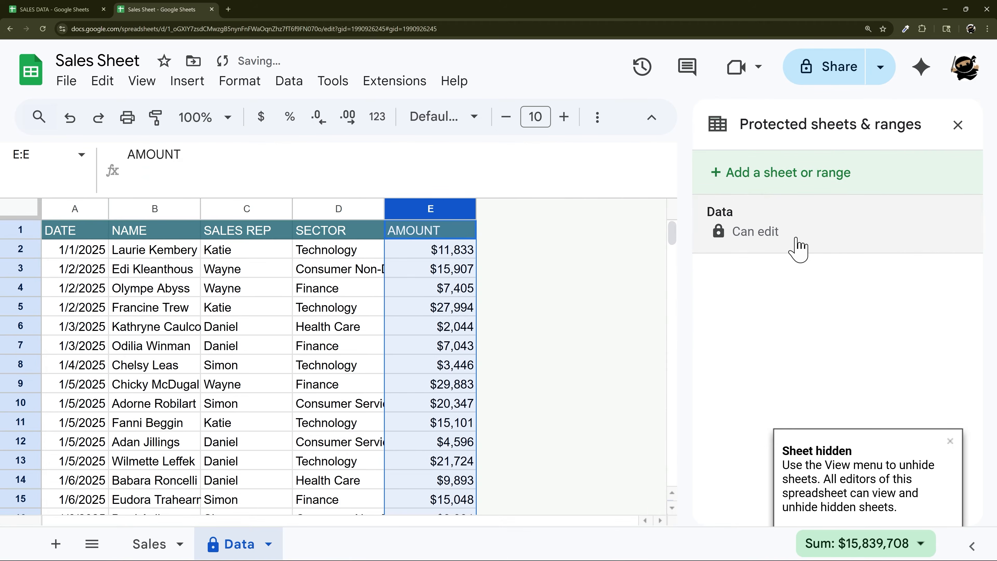
# Remove the protection from the Data sheet and close the protected ranges
pyautogui.click(892, 226)
pyautogui.click(955, 184)
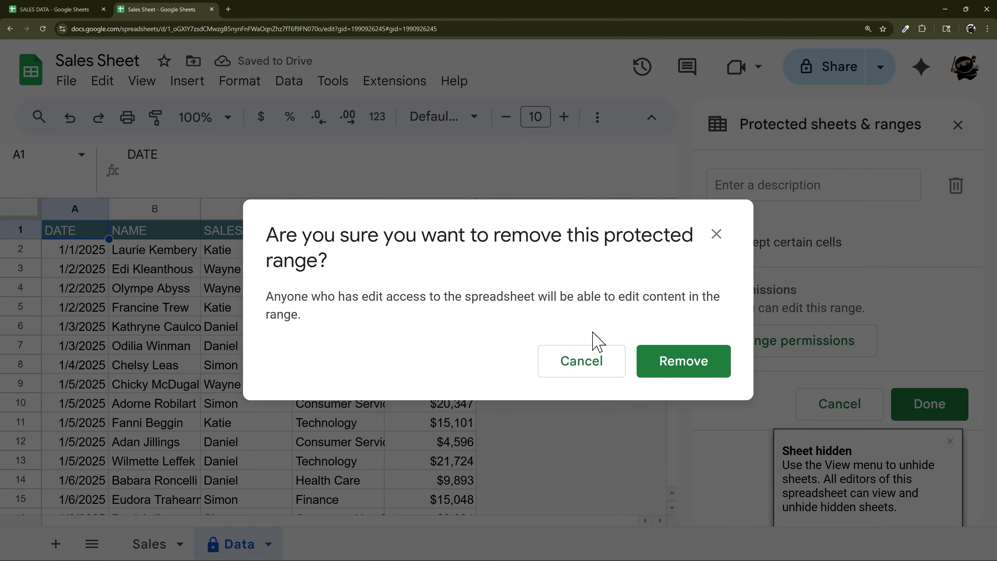
pyautogui.click(683, 364)
pyautogui.click(970, 123)
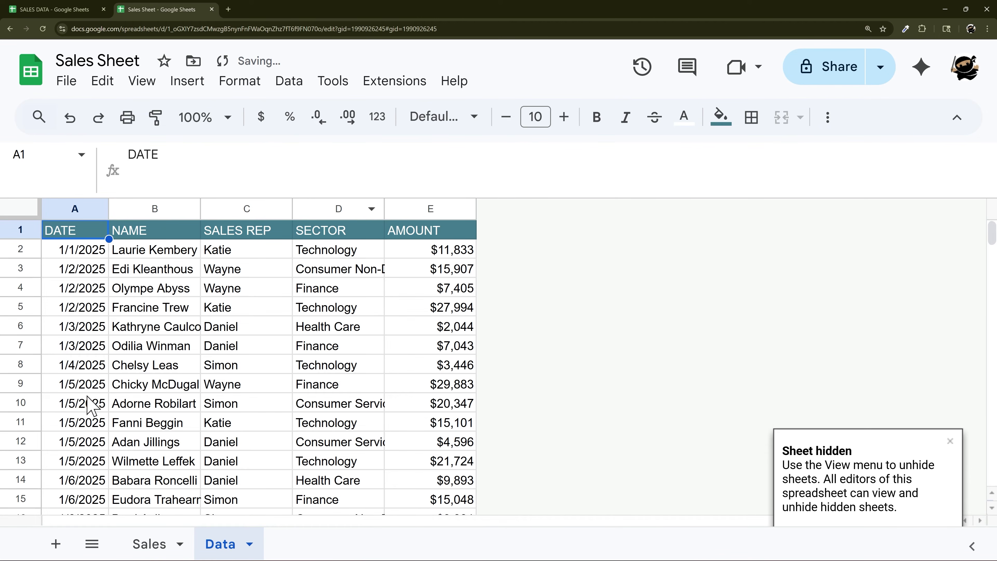
# Add a dropdown to B2 below sales rep on the Sales sheet, with the criteria "Dropdown (from a range)"
pyautogui.click(149, 543)
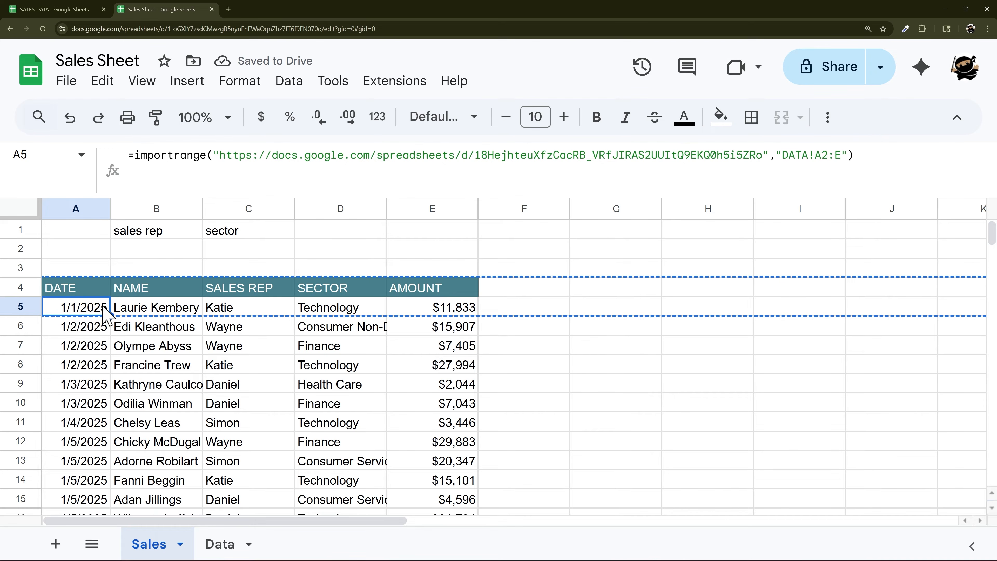
pyautogui.click(176, 252)
pyautogui.rightClick(176, 252)
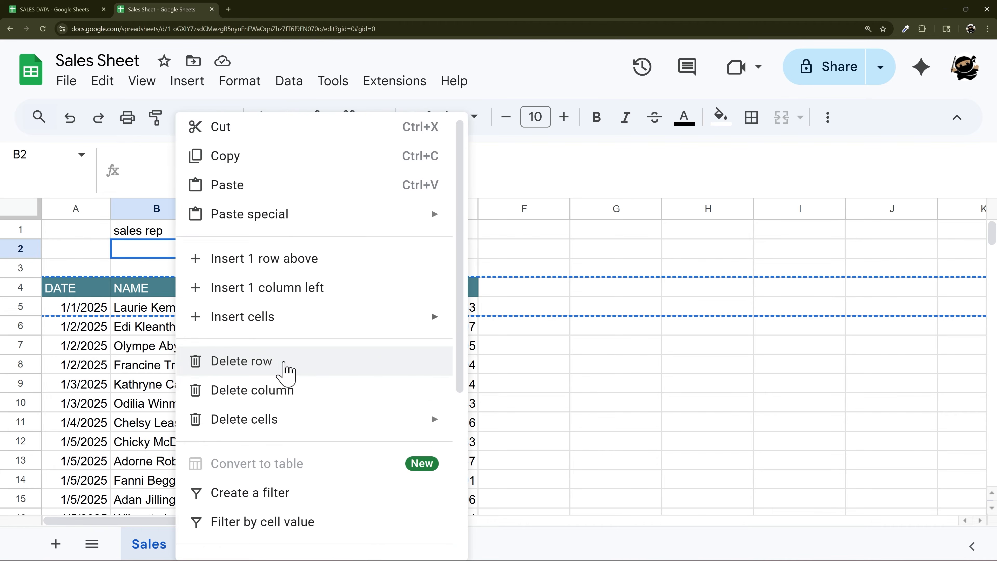
pyautogui.scroll(-3, 278, 432)
pyautogui.click(276, 500)
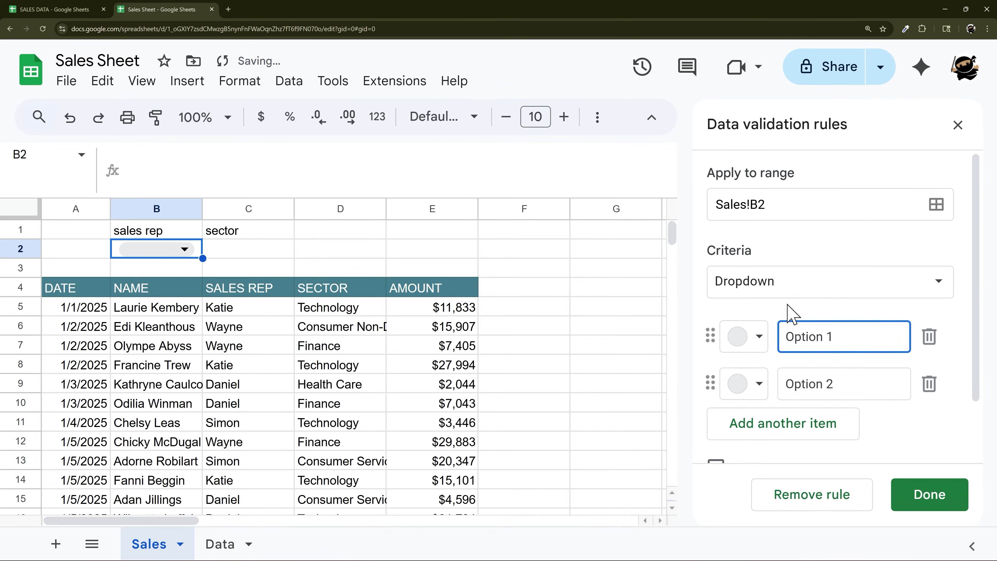
pyautogui.click(785, 288)
pyautogui.click(787, 311)
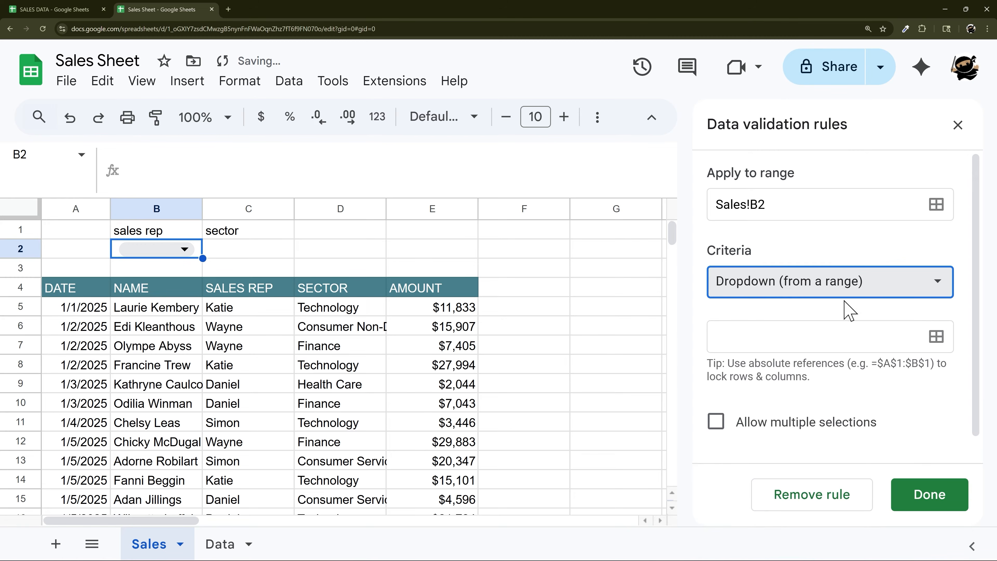
# Set the dropdown's source to the Data sheet's SALES REP column, from C2 down to the open end of column C
pyautogui.click(940, 339)
pyautogui.click(522, 293)
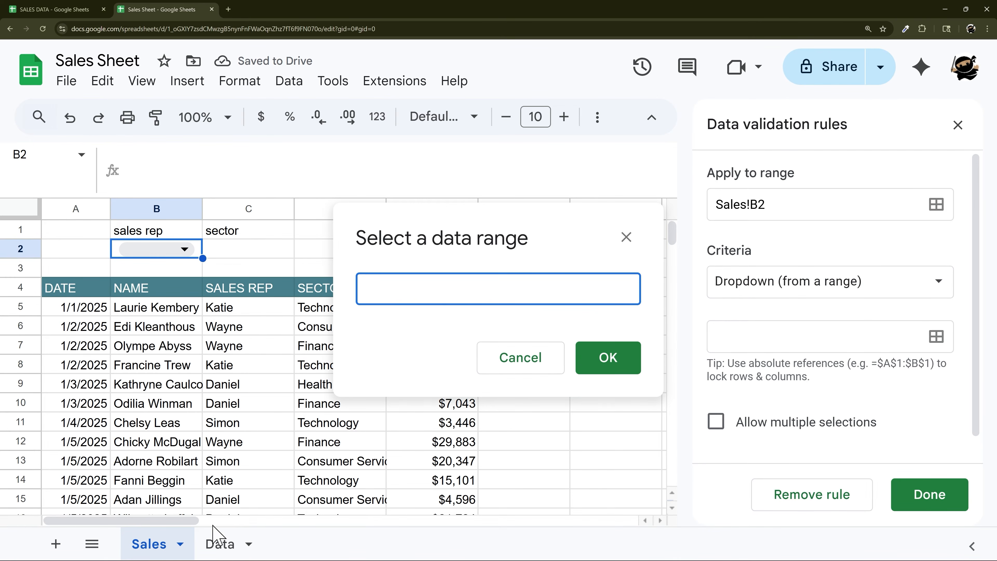
pyautogui.click(222, 539)
pyautogui.moveTo(252, 251); pyautogui.dragTo(243, 422)
pyautogui.click(510, 289)
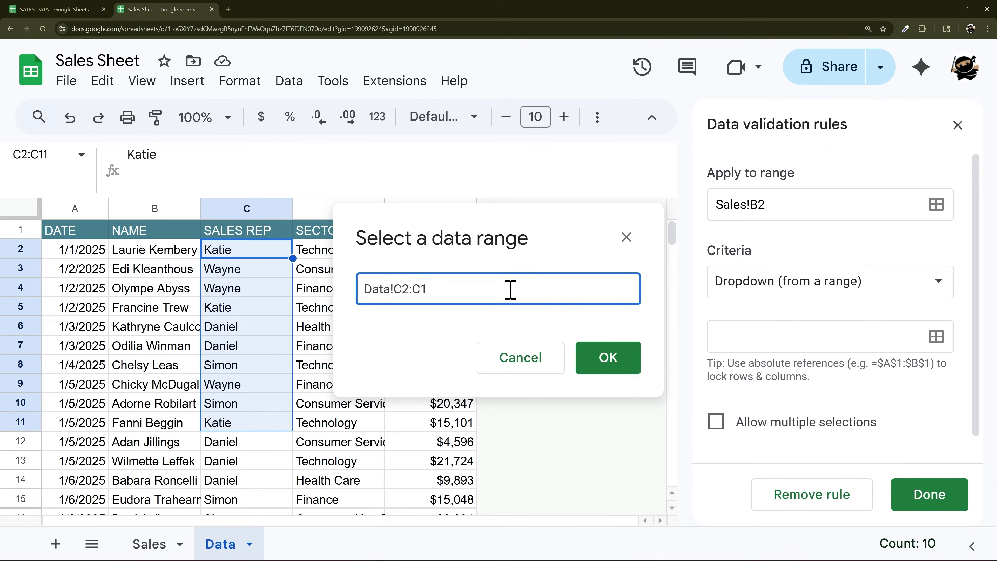
pyautogui.click(599, 368)
# Set the display style of the sales rep dropdown in B2 on the Sales sheet to Arrow and finish the rule
pyautogui.scroll(-5, 883, 381)
pyautogui.click(784, 448)
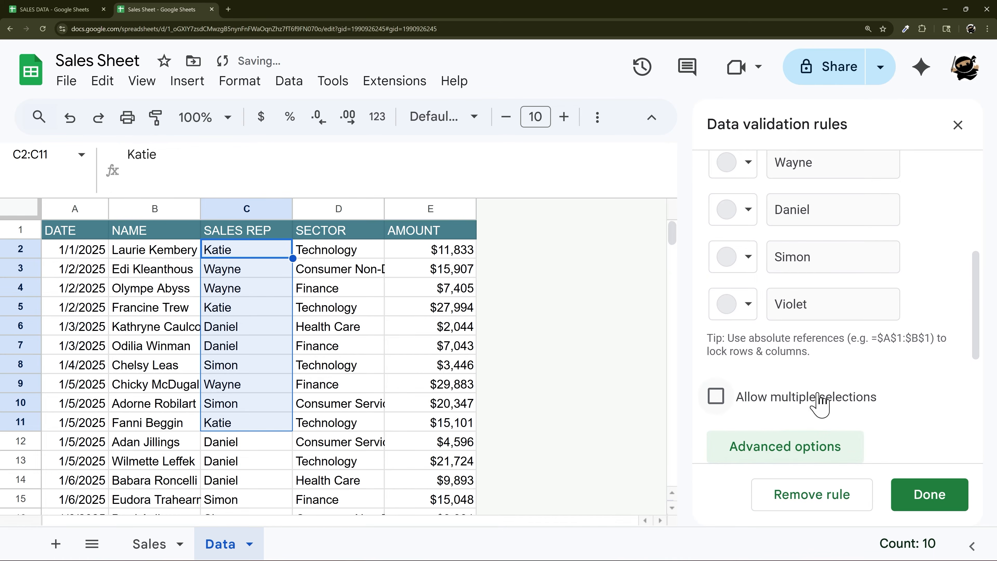
pyautogui.click(149, 544)
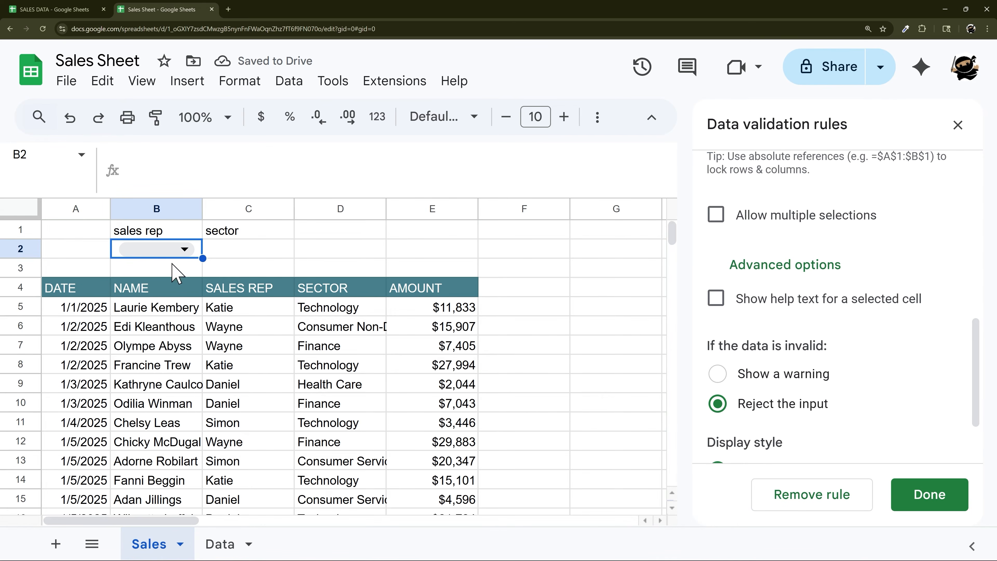
pyautogui.scroll(-2, 801, 393)
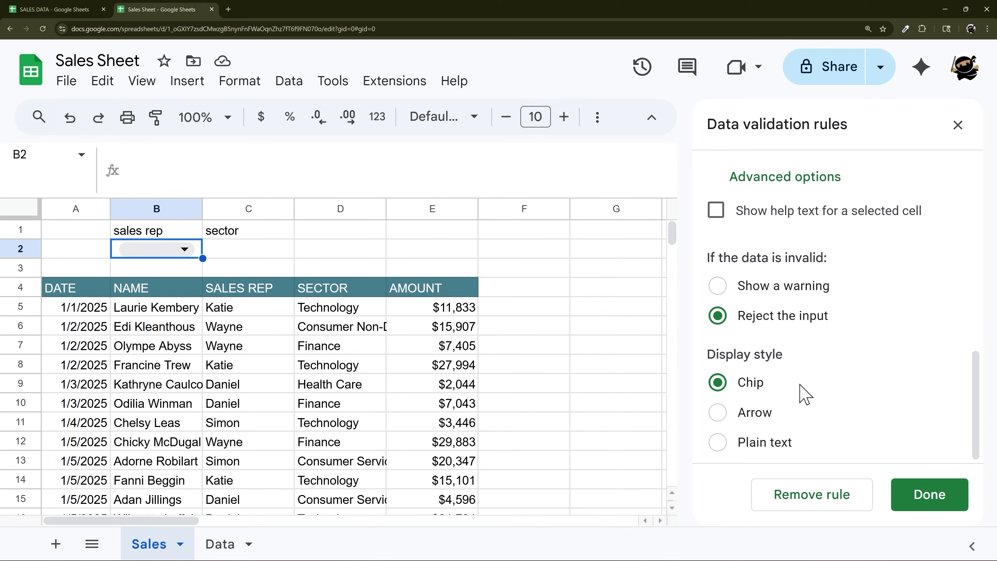
pyautogui.click(717, 414)
pyautogui.click(937, 505)
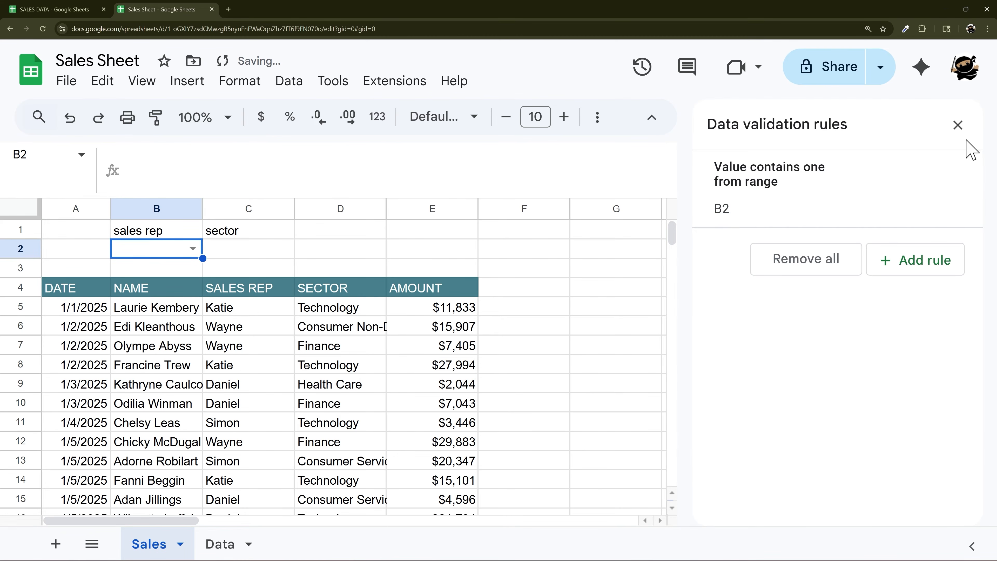
# Add a dropdown to C2 below sector on the Sales sheet, with the criteria "Dropdown (from a range)"
pyautogui.rightClick(277, 251)
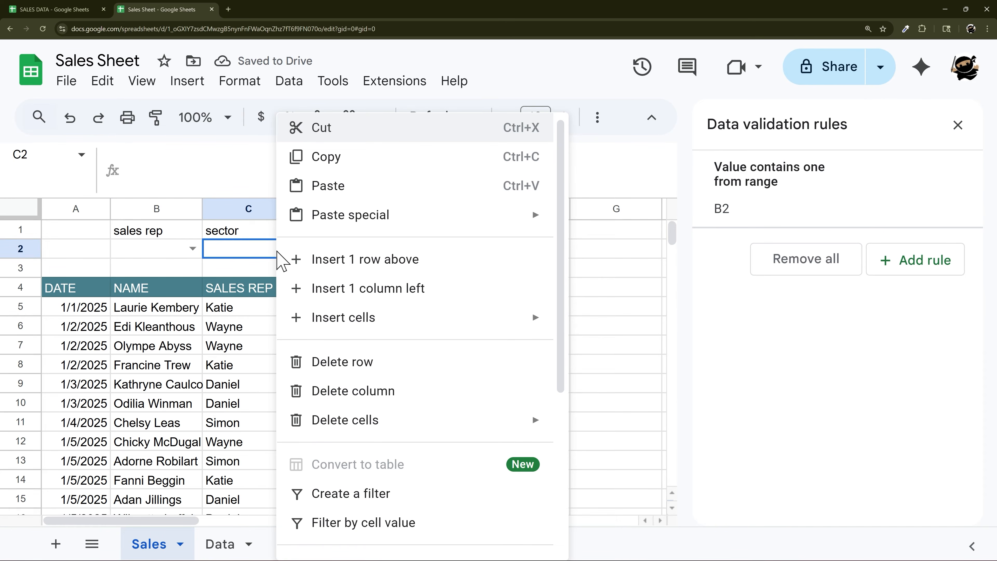
pyautogui.scroll(-5, 389, 436)
pyautogui.click(940, 261)
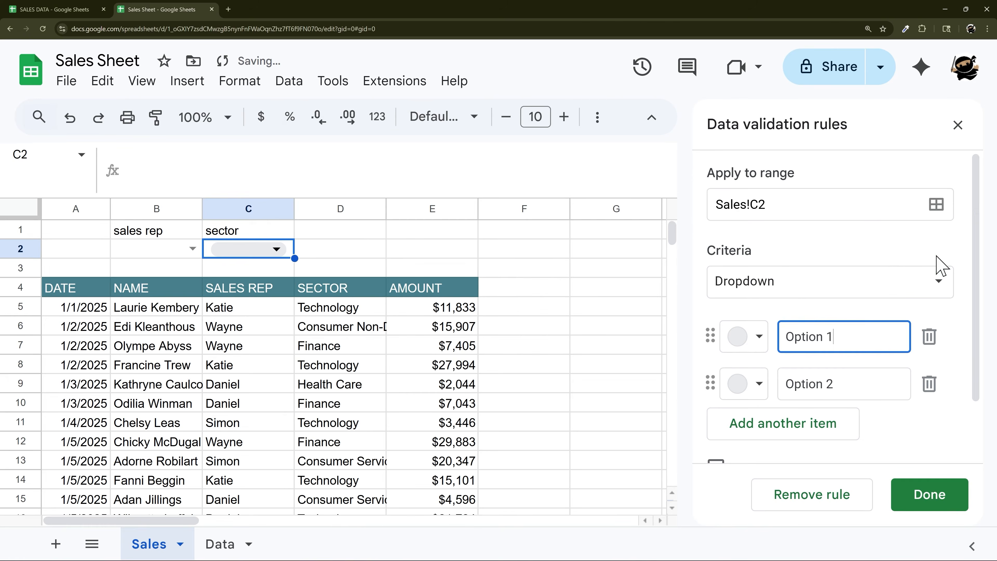
pyautogui.click(938, 290)
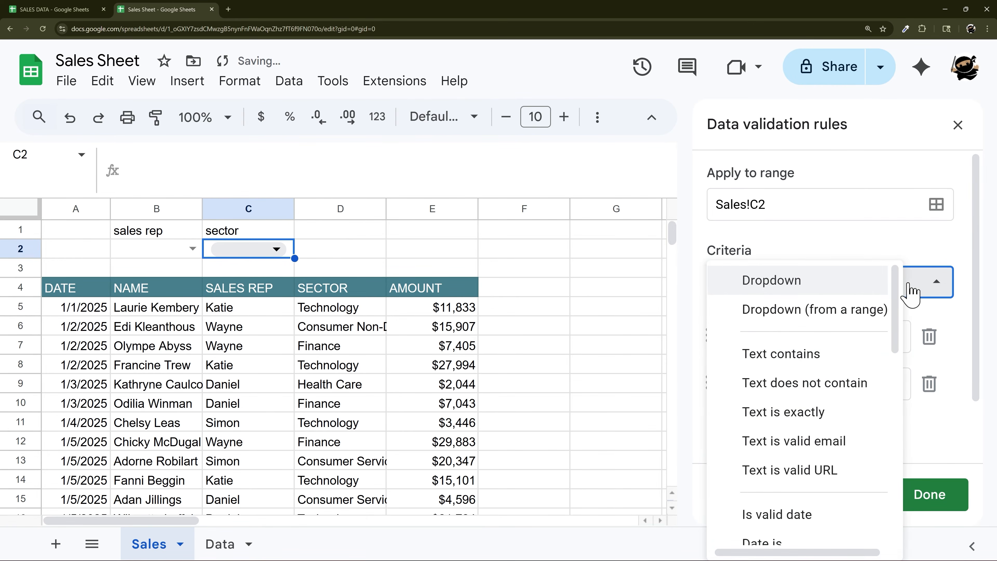
pyautogui.click(791, 318)
# Set the C2 dropdown's source to the Data sheet's SECTOR column with the open-ended range Data!D2:D
pyautogui.click(936, 337)
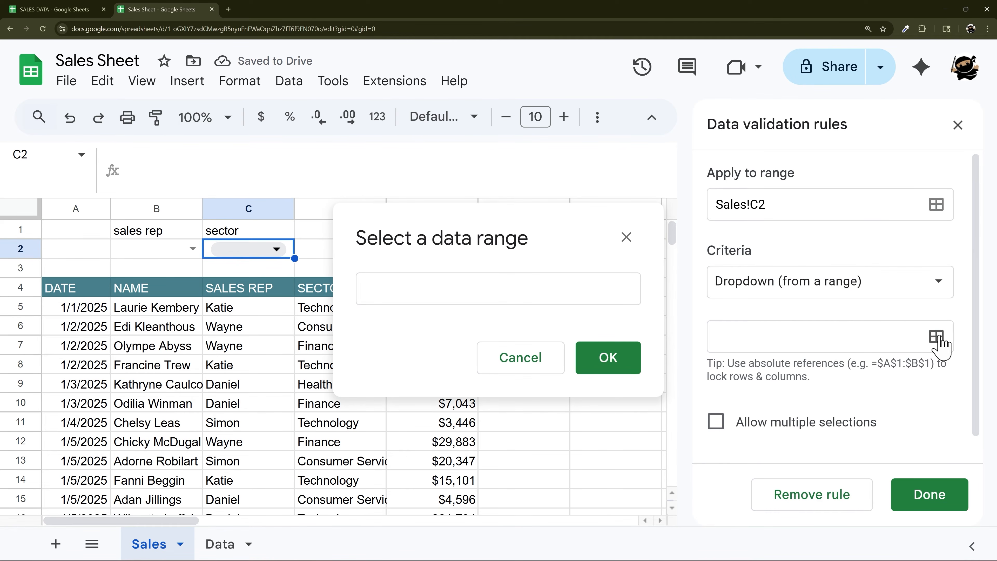
pyautogui.click(552, 297)
pyautogui.click(220, 545)
pyautogui.moveTo(316, 251); pyautogui.dragTo(316, 383)
pyautogui.click(474, 295)
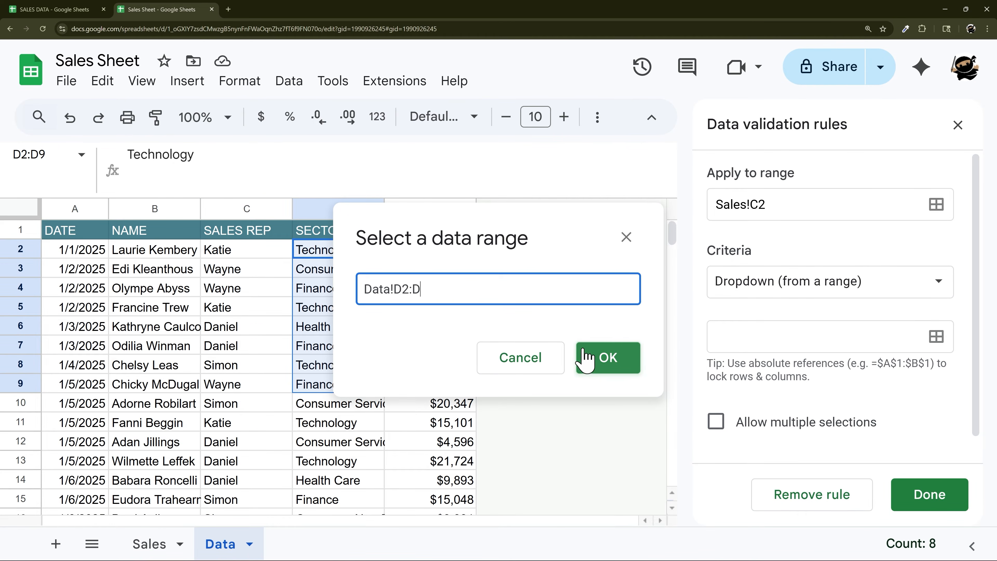
pyautogui.click(585, 357)
# Set the sector dropdown's display style to Arrow, finish the rule and return to the Sales sheet
pyautogui.scroll(-5, 825, 365)
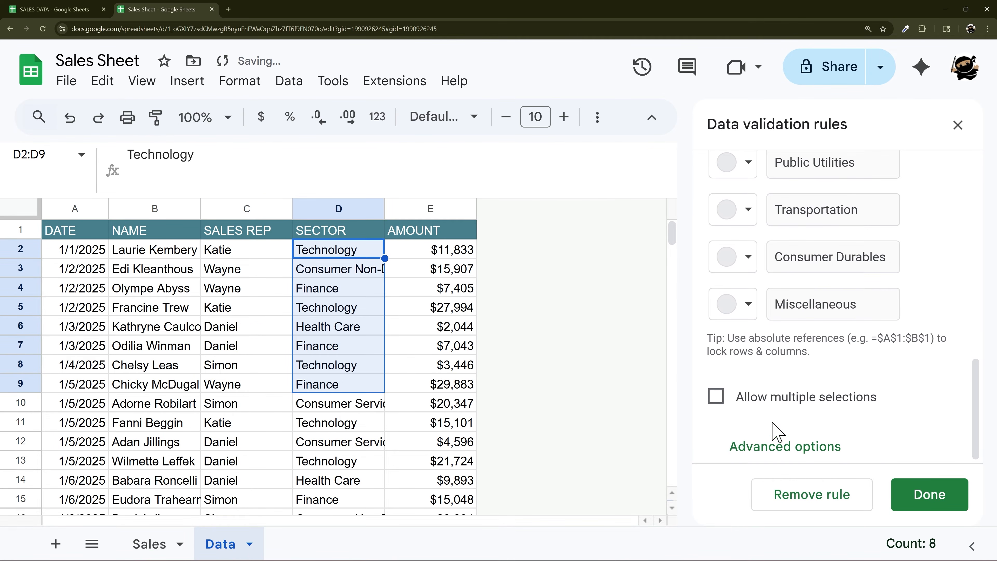
pyautogui.click(779, 445)
pyautogui.click(718, 412)
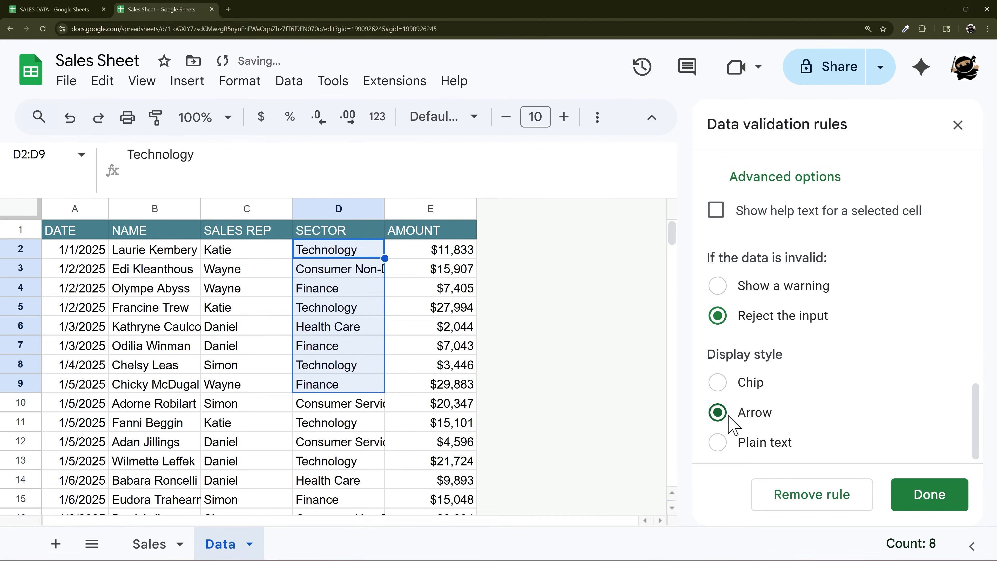
pyautogui.click(926, 494)
pyautogui.click(957, 125)
pyautogui.click(148, 544)
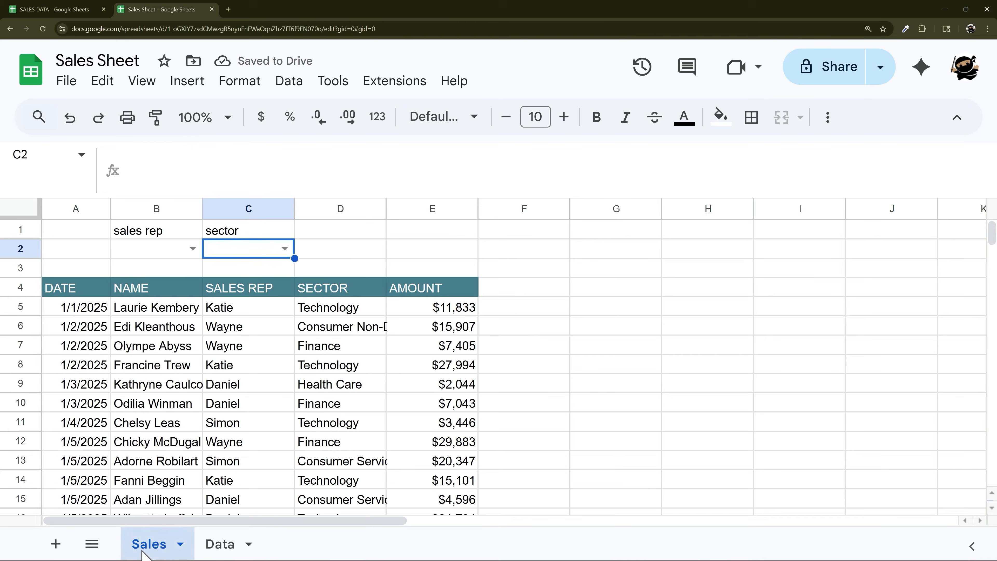
# Clear the IMPORTRANGE formula from A5 on the Sales sheet and delete the empty columns F through Z
pyautogui.click(86, 309)
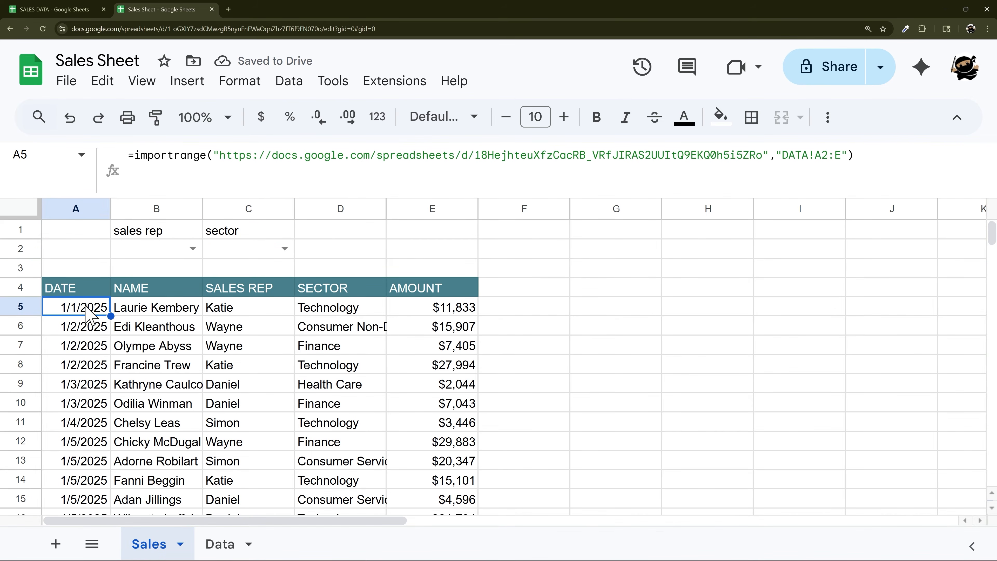
pyautogui.press('Delete')
pyautogui.click(516, 208)
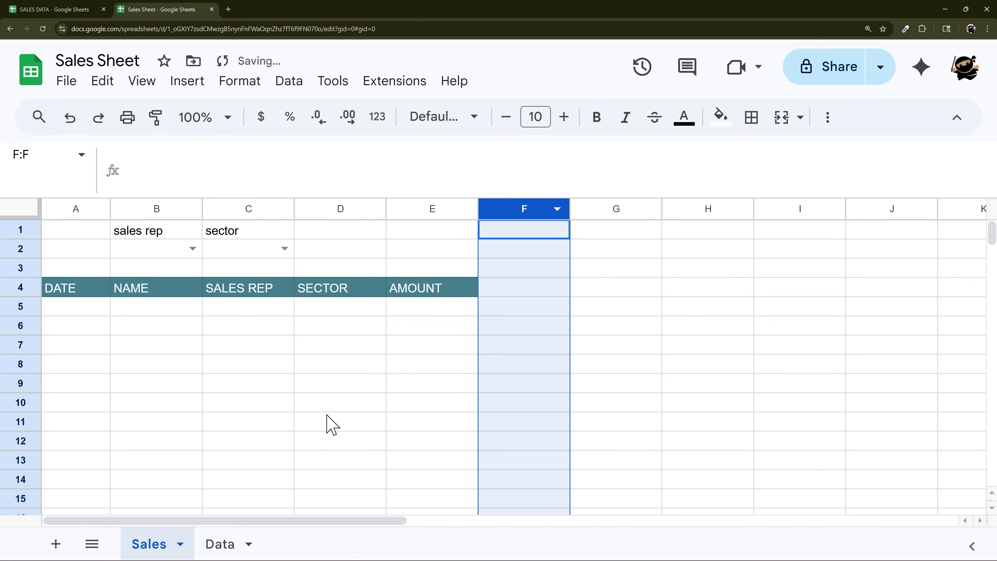
pyautogui.moveTo(291, 522); pyautogui.dragTo(341, 521)
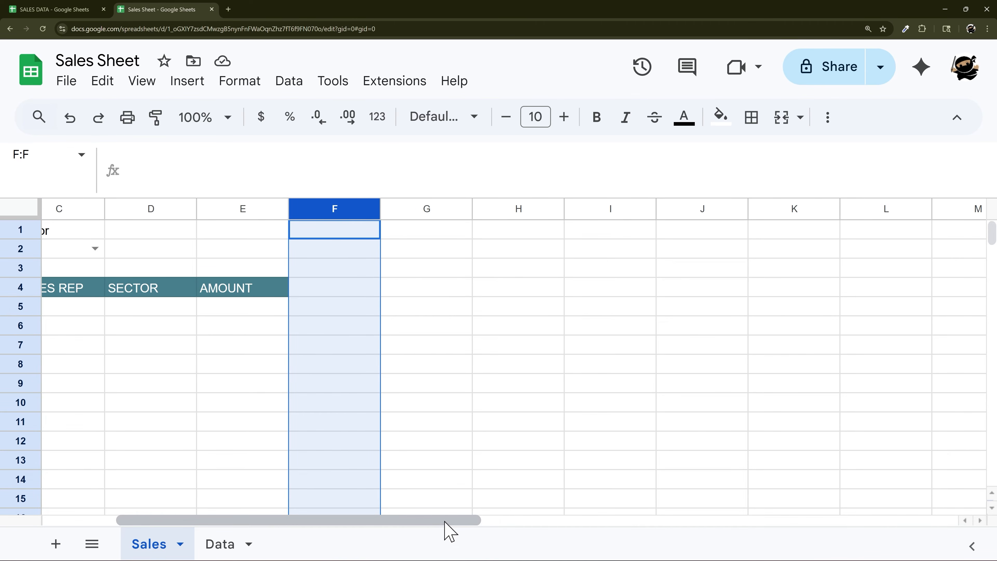
pyautogui.moveTo(445, 522); pyautogui.dragTo(928, 520)
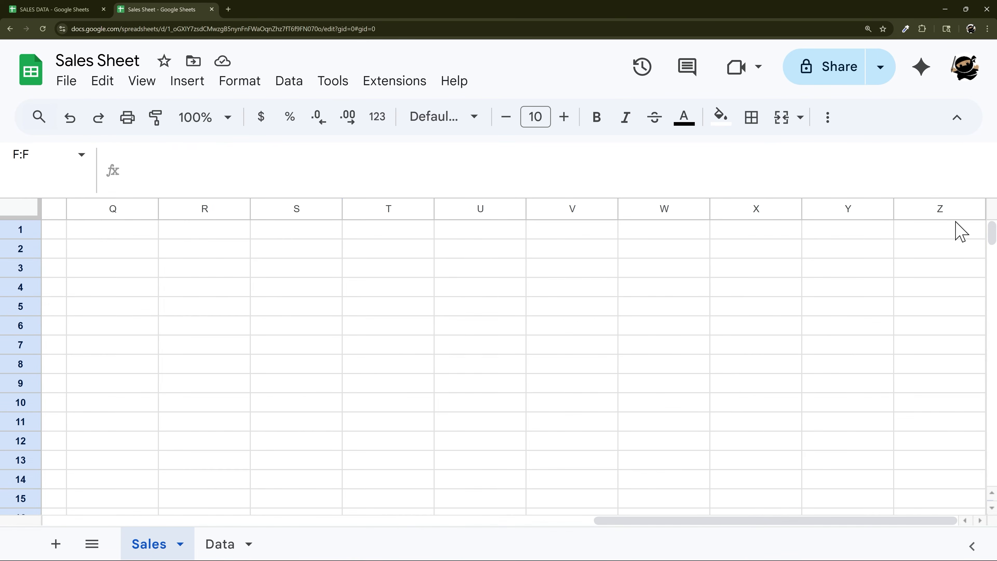
pyautogui.keyDown('shift'); pyautogui.click(940, 214); pyautogui.keyUp('shift')
pyautogui.rightClick(938, 216)
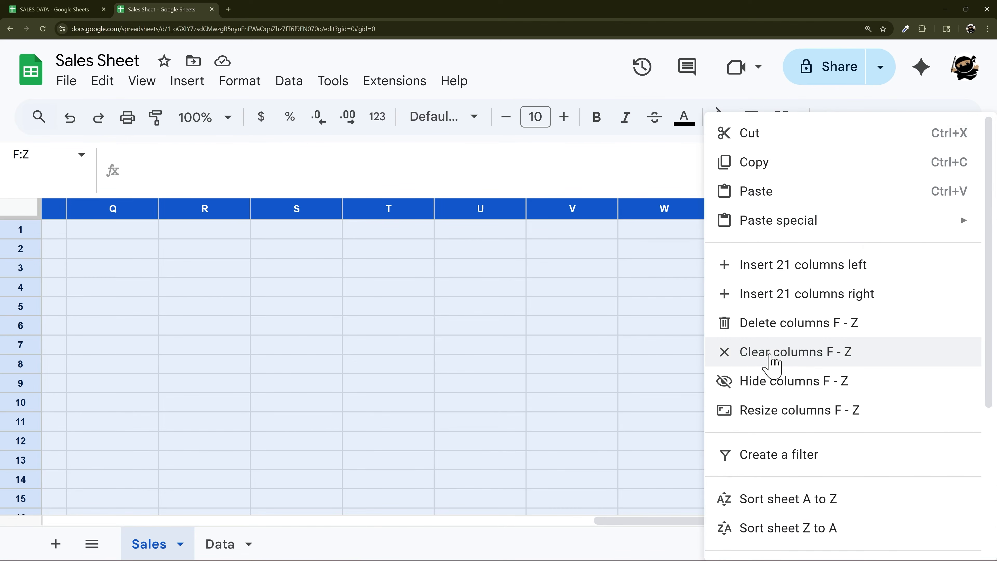
pyautogui.click(780, 326)
# Choose the first sales rep in the list of the B2 dropdown
pyautogui.click(84, 313)
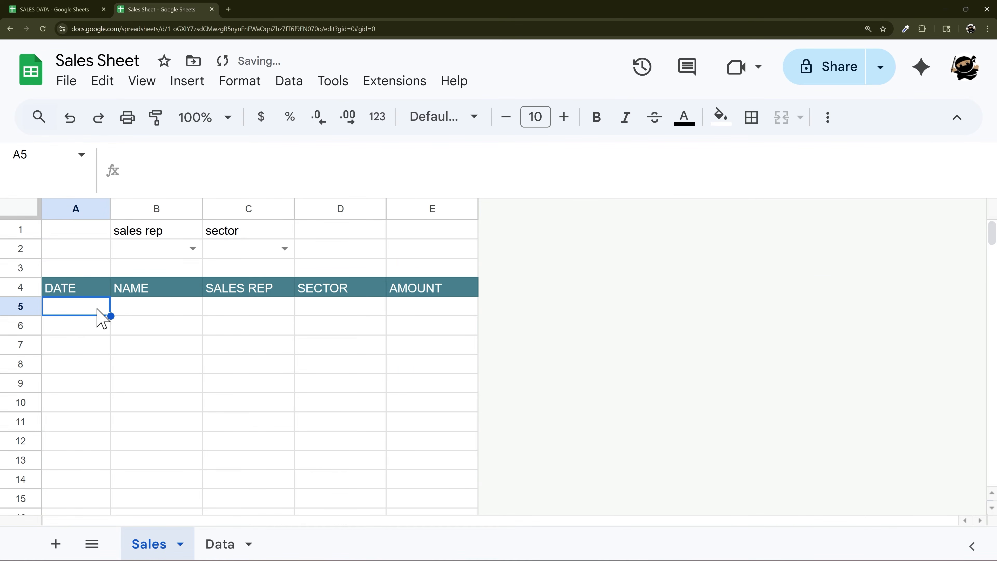
pyautogui.click(193, 248)
pyautogui.click(131, 271)
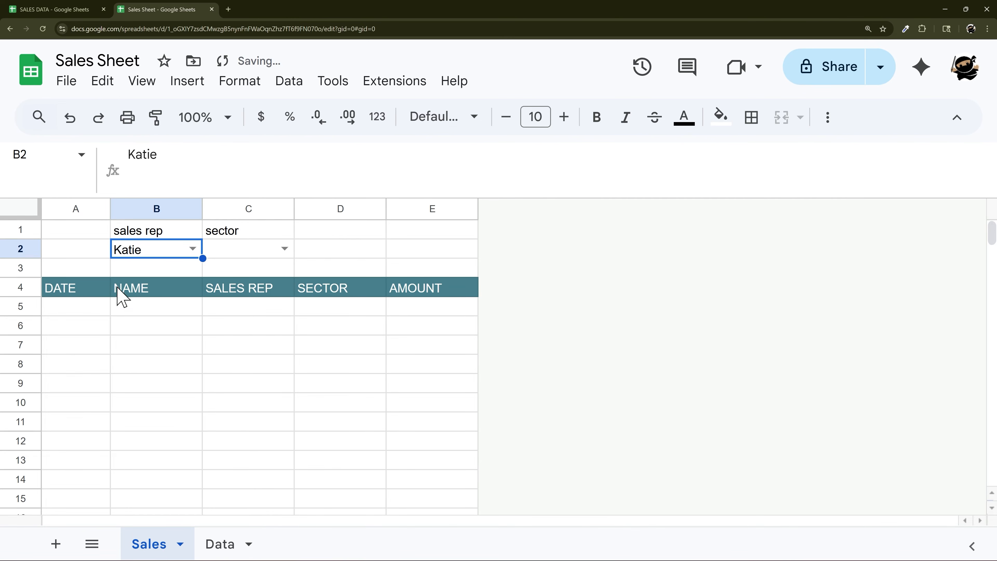
# Start a FILTER formula in A5 of the Sales sheet with Data!A2:E as the range to filter
pyautogui.click(103, 313)
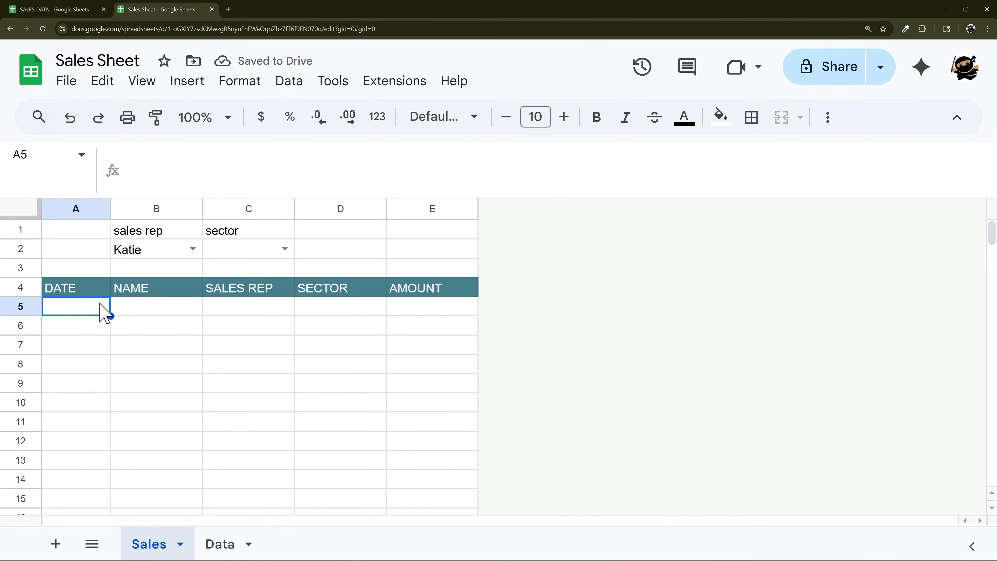
pyautogui.write('=filter(')
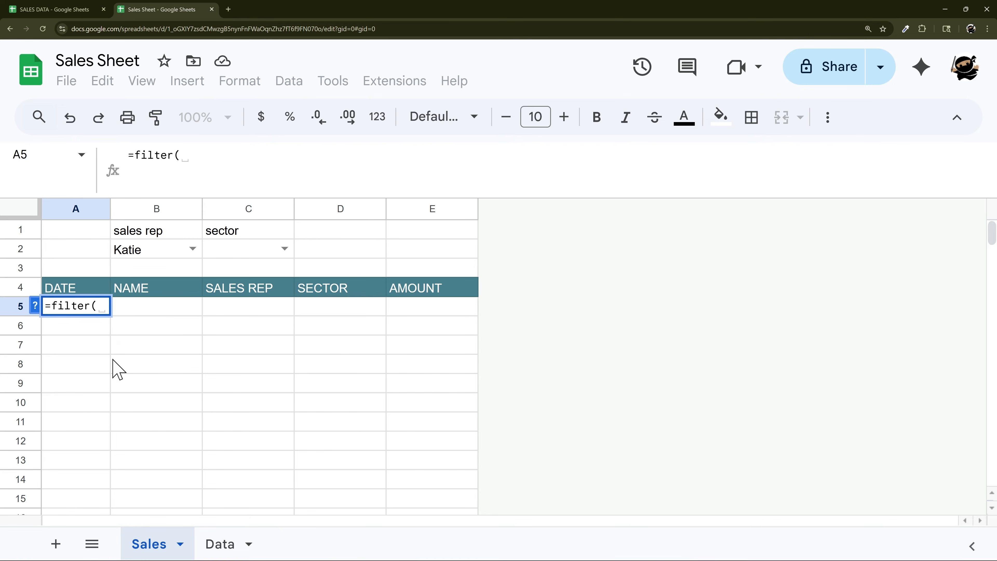
pyautogui.click(217, 544)
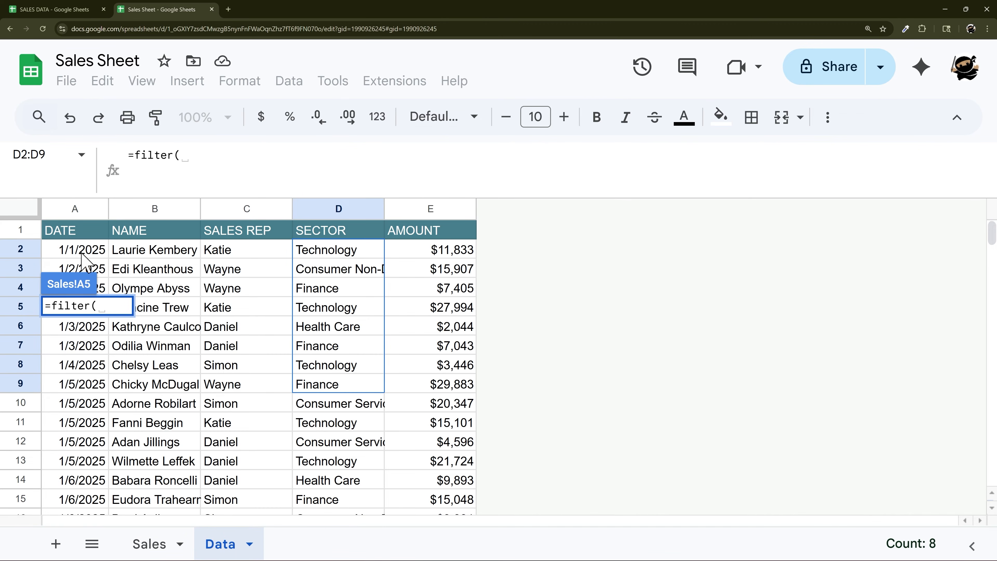
pyautogui.moveTo(79, 252); pyautogui.dragTo(429, 347)
pyautogui.press('BackSpace')
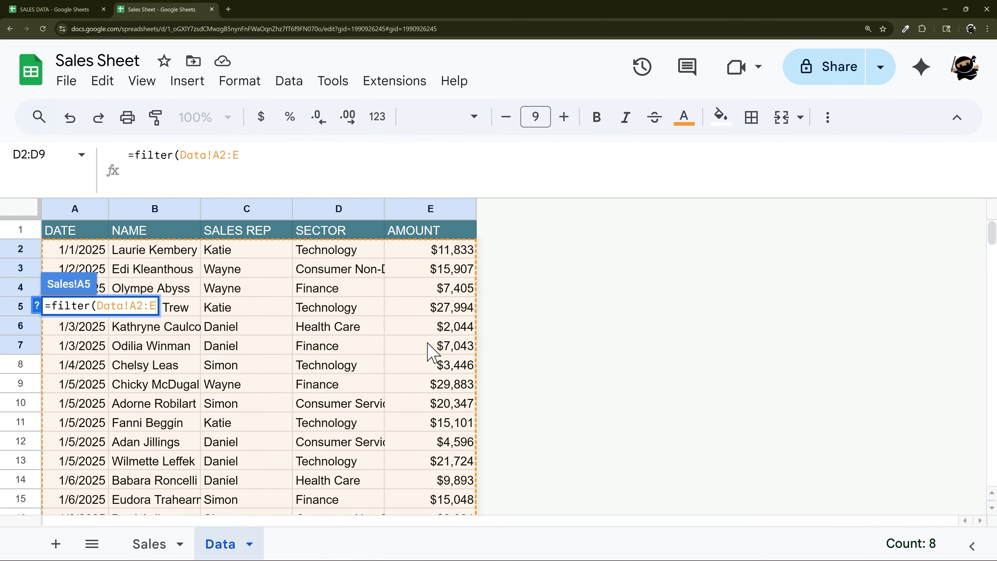
pyautogui.write(',')
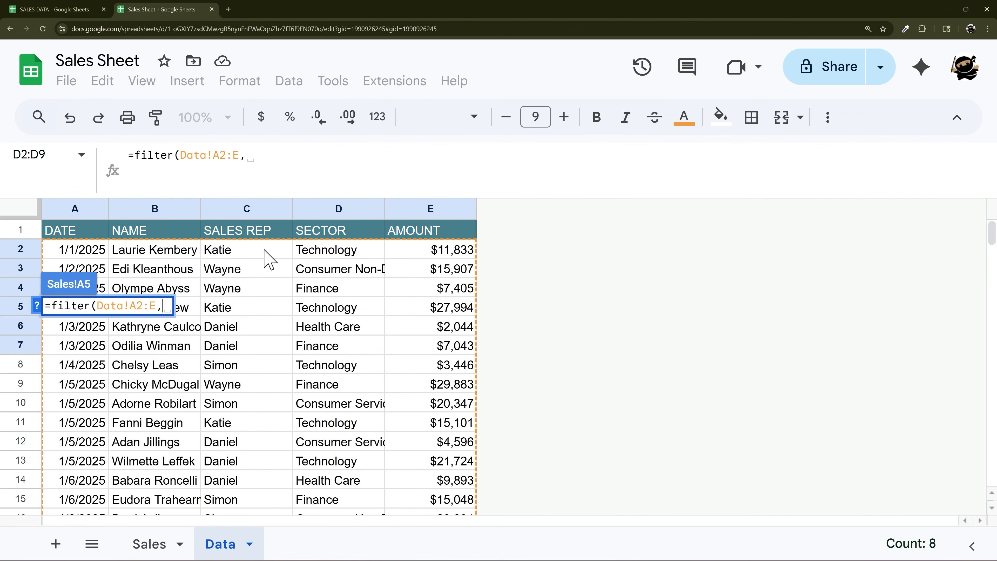
# Complete the FILTER formula in A5 with the condition Data!C2:C=B2, matching the SALES REP column to the dropdown
pyautogui.moveTo(255, 255); pyautogui.dragTo(250, 314)
pyautogui.press('BackSpace')
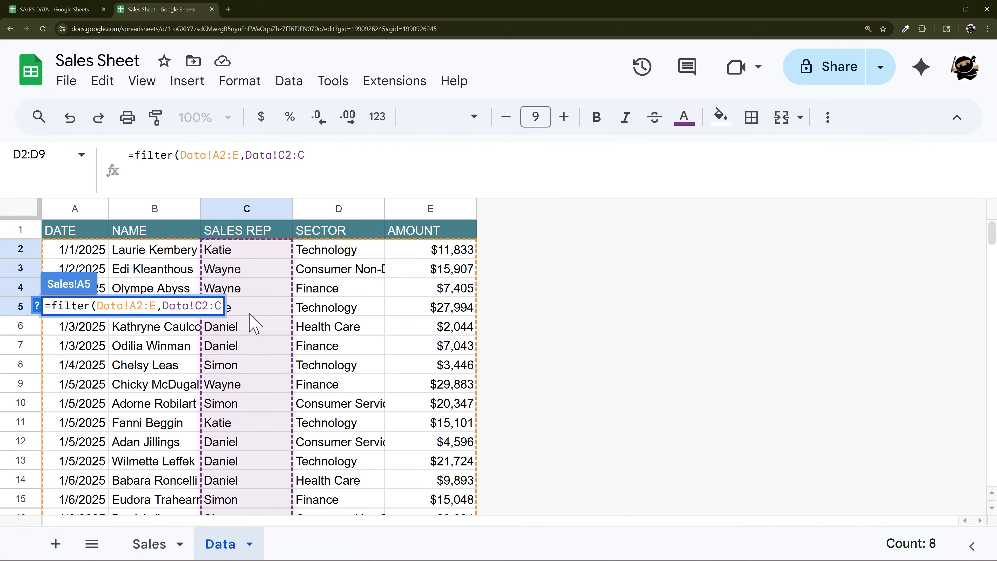
pyautogui.write('=')
pyautogui.click(123, 534)
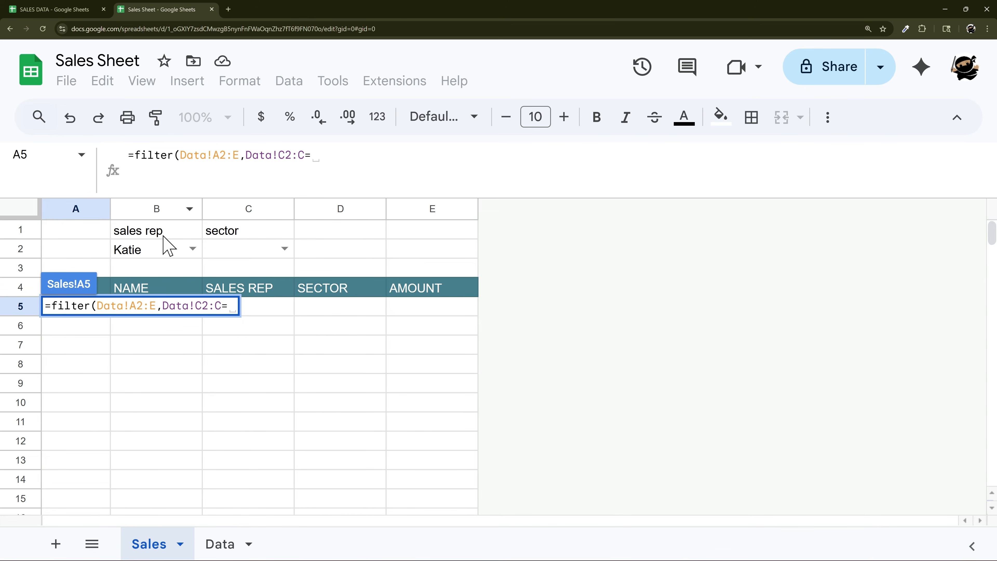
pyautogui.click(171, 245)
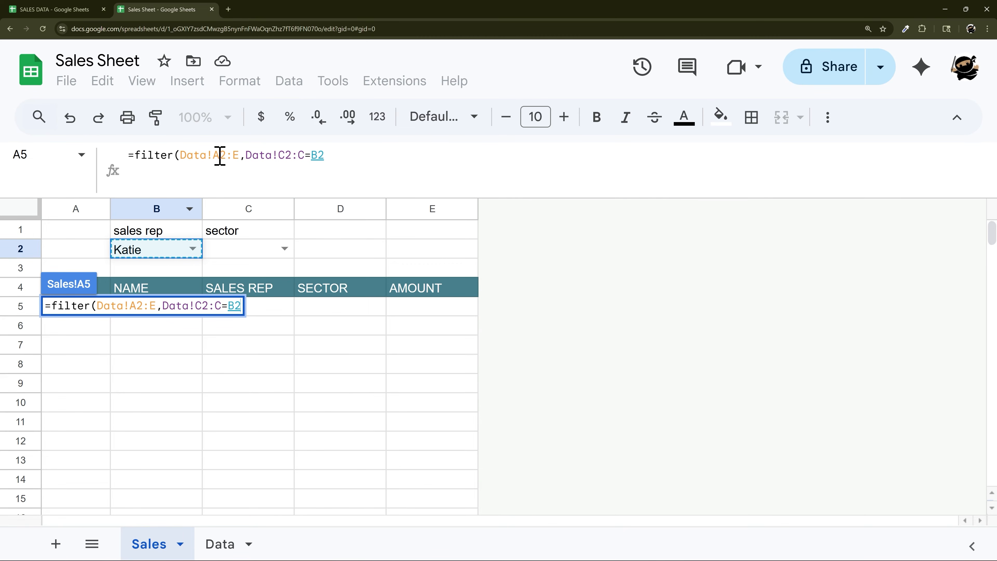
pyautogui.moveTo(185, 157); pyautogui.dragTo(251, 168)
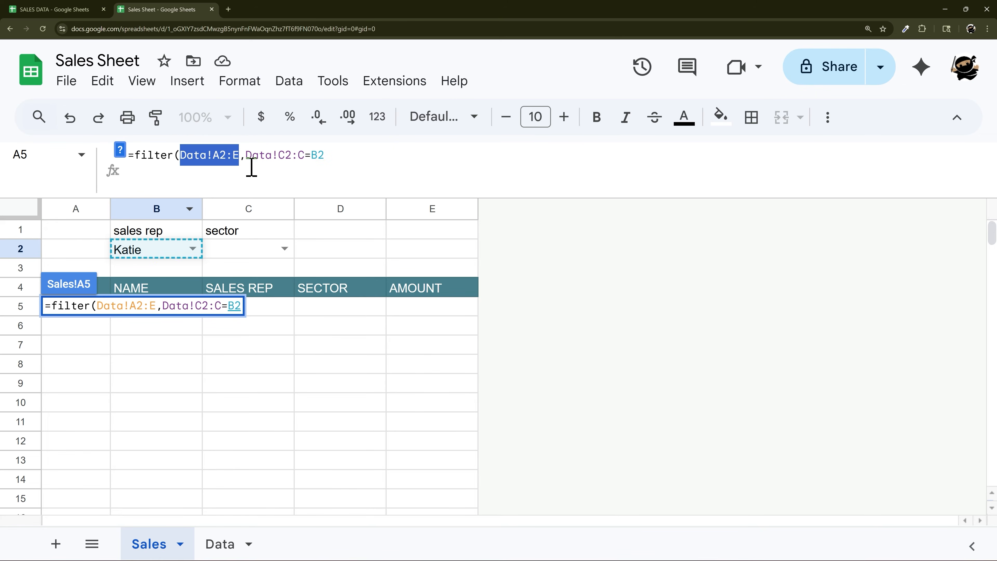
pyautogui.click(343, 155)
pyautogui.write(')')
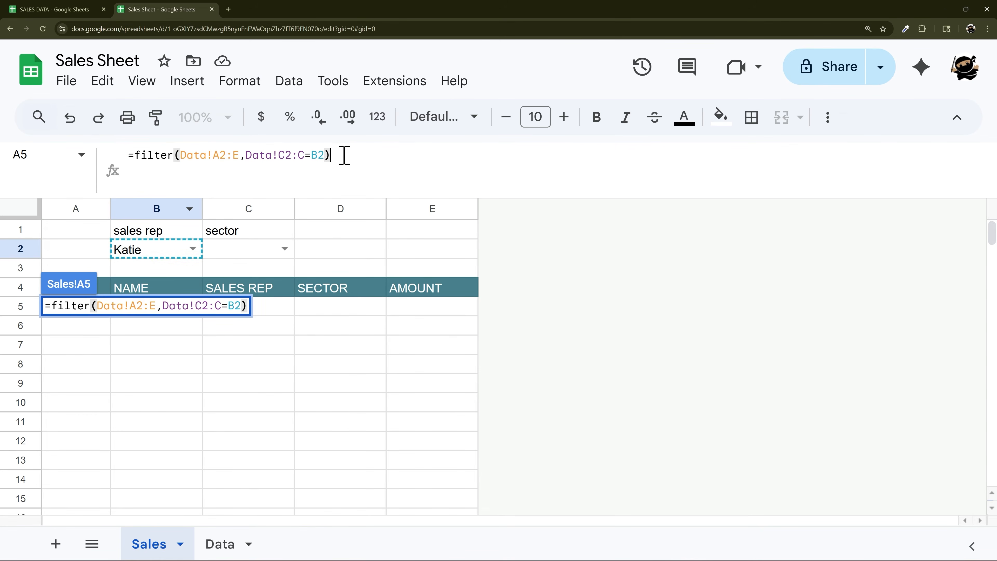
pyautogui.press('Return')
# Check the filtered date, name and sales rep columns, and switch B2 to the second sales rep in the list
pyautogui.moveTo(84, 308); pyautogui.dragTo(79, 365)
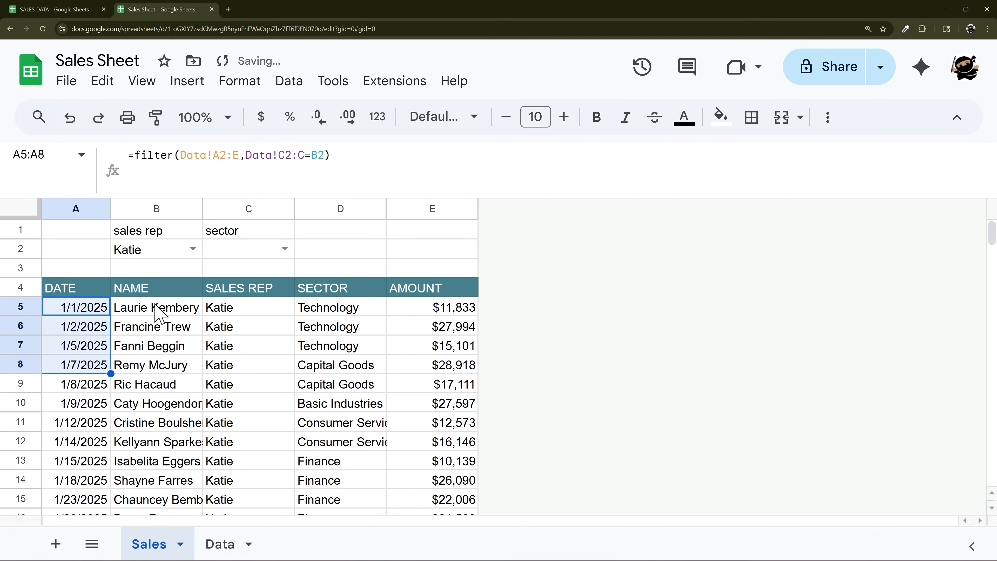
pyautogui.moveTo(161, 310); pyautogui.dragTo(165, 380)
pyautogui.moveTo(253, 308); pyautogui.dragTo(252, 365)
pyautogui.click(194, 250)
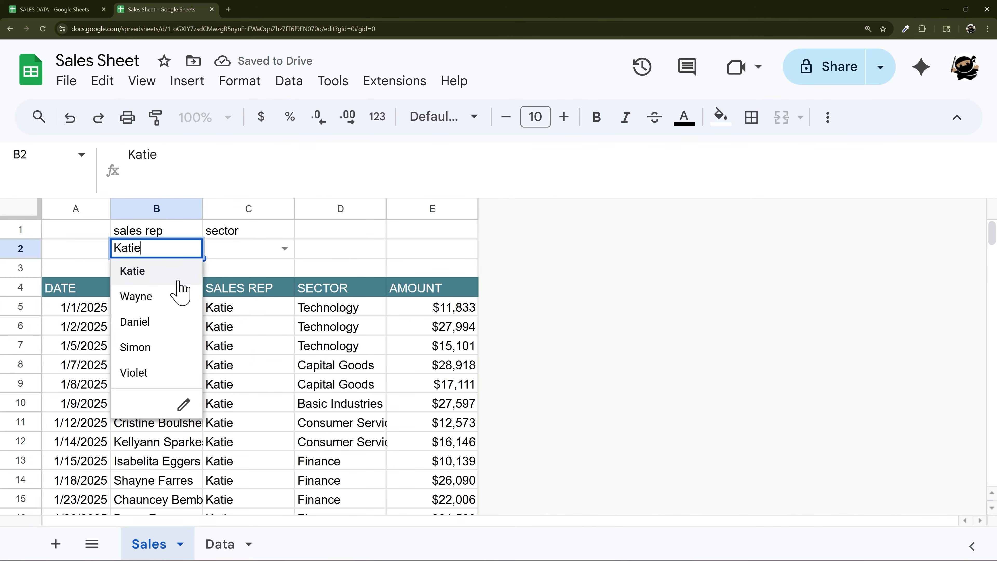
pyautogui.click(158, 297)
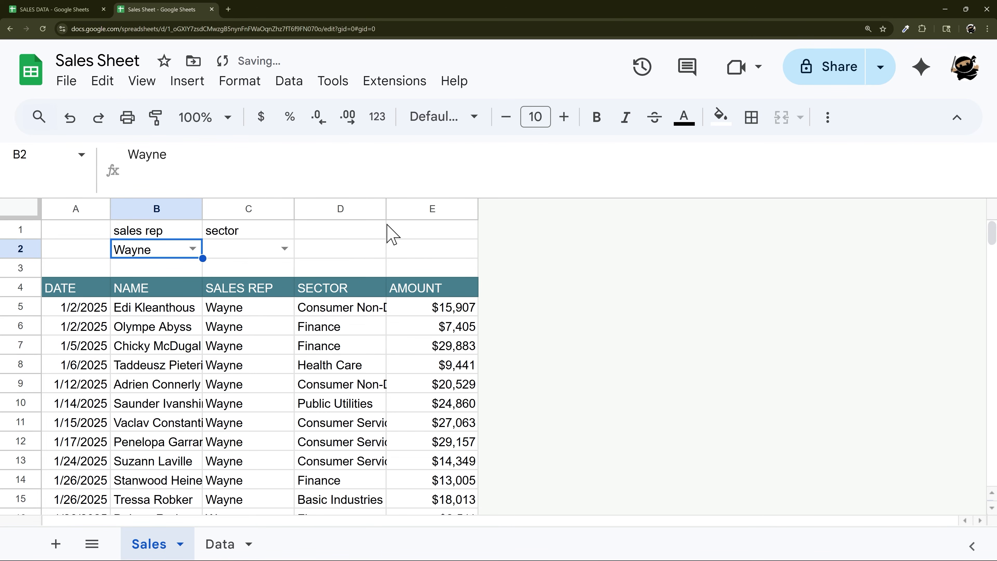
# Widen the SECTOR column D and the NAME column B on the Sales sheet so their full text fits
pyautogui.moveTo(385, 211); pyautogui.dragTo(443, 210)
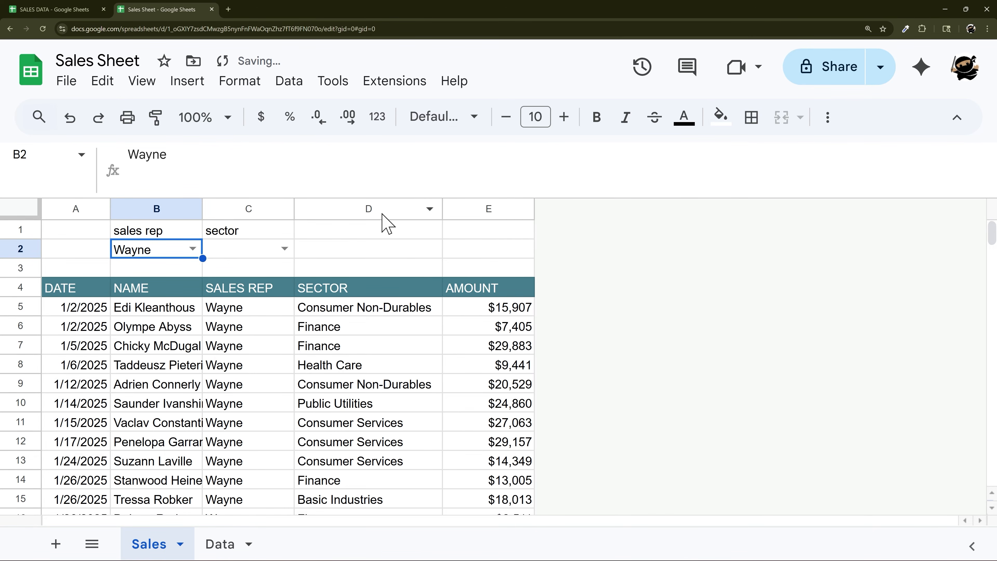
pyautogui.moveTo(202, 209); pyautogui.dragTo(241, 212)
# Set the sector dropdown in C2 of the Sales sheet to Technology
pyautogui.click(79, 311)
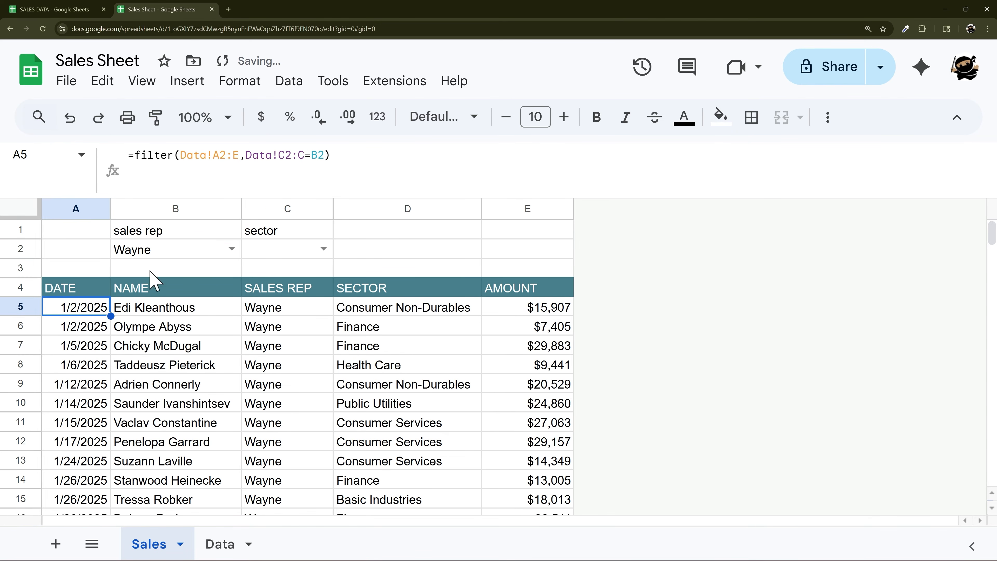
pyautogui.click(324, 248)
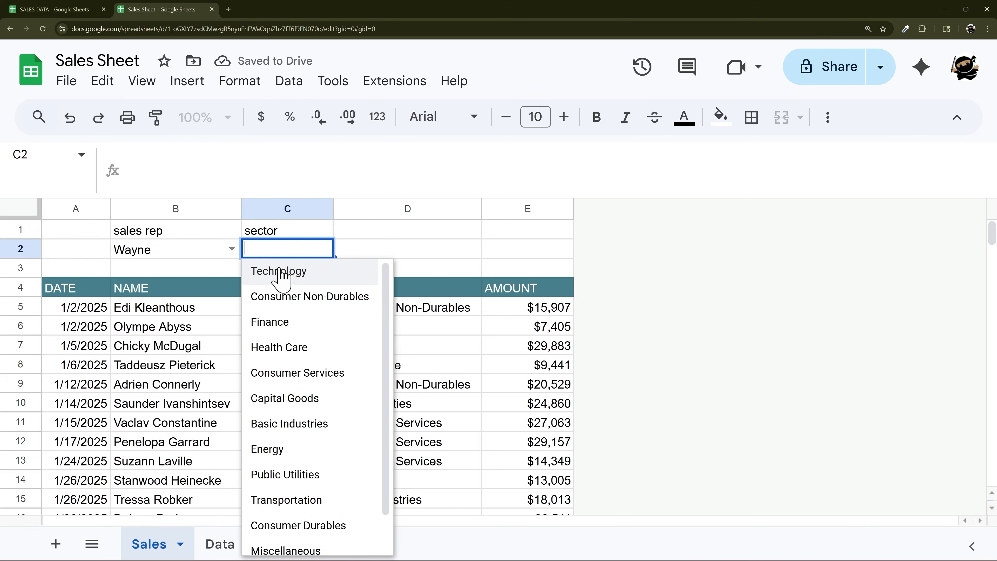
pyautogui.click(275, 270)
# Add the second condition Data!D2:D=C2 to the FILTER formula in A5, matching the SECTOR column to the dropdown
pyautogui.click(99, 310)
pyautogui.click(323, 154)
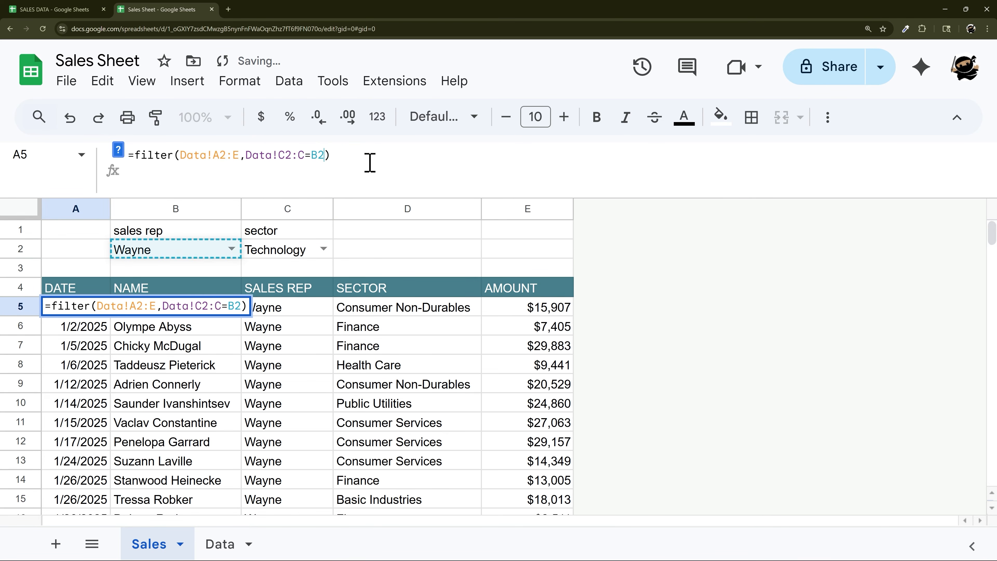
pyautogui.write(',Data!')
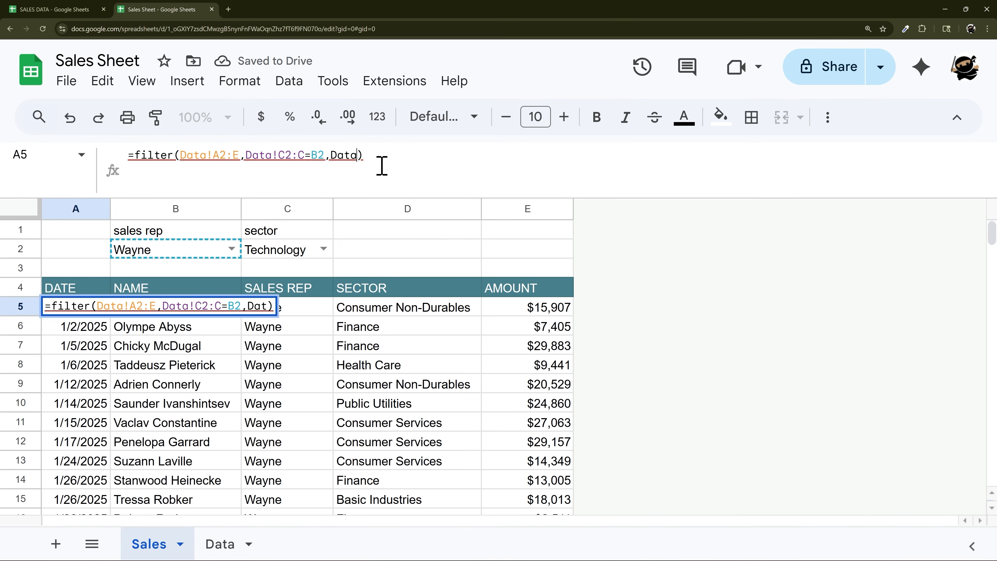
pyautogui.write('D2:D=')
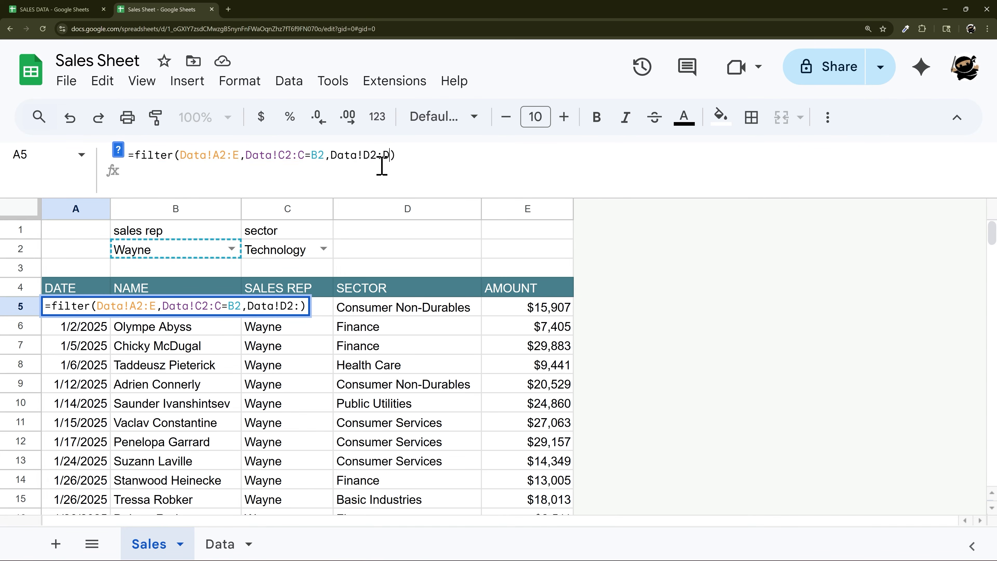
pyautogui.write('C2')
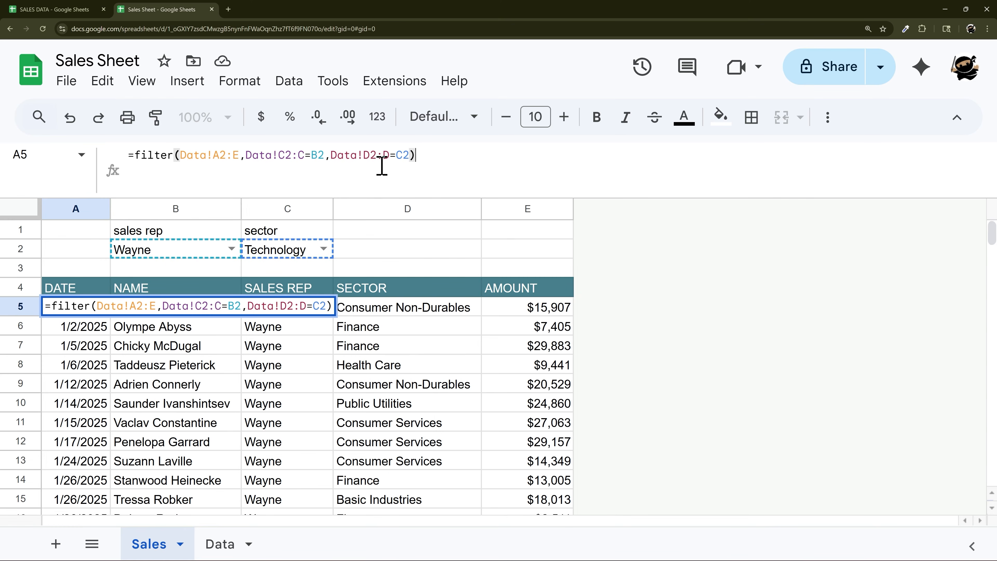
pyautogui.press('Return')
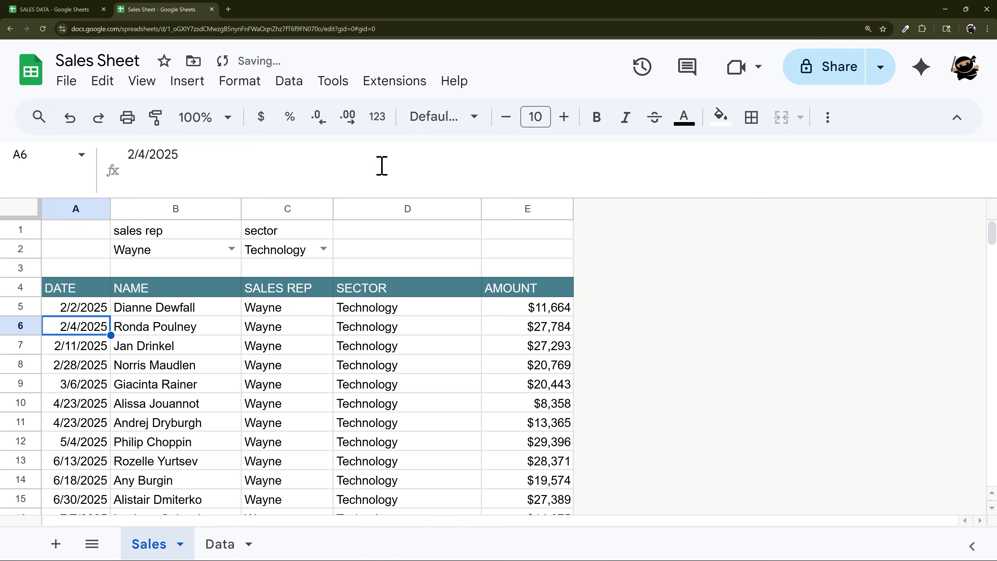
# Clear the sector selection in C2 and inspect the FILTER formula's result in A5
pyautogui.click(297, 255)
pyautogui.press('Delete')
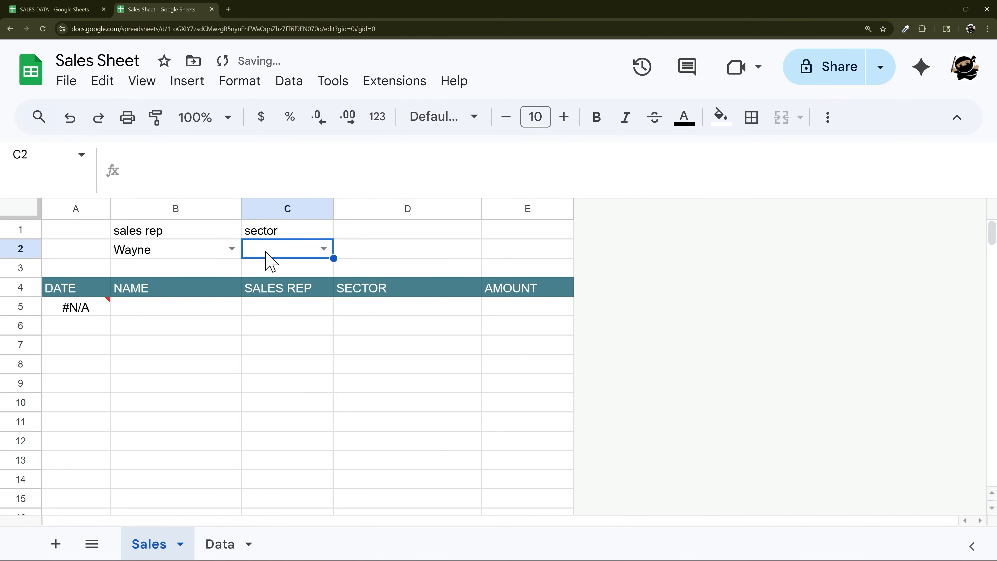
pyautogui.click(67, 309)
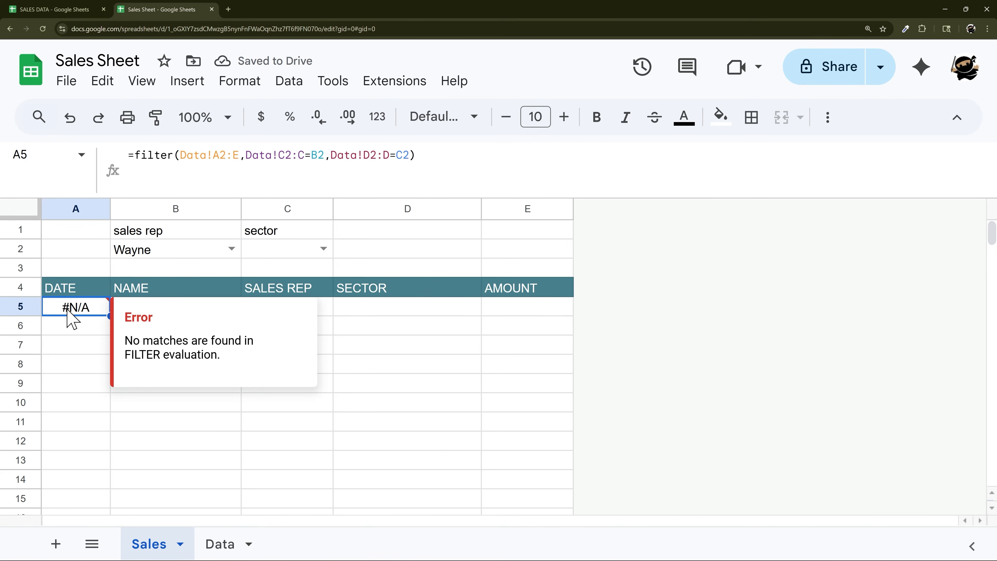
pyautogui.moveTo(134, 155); pyautogui.dragTo(489, 164)
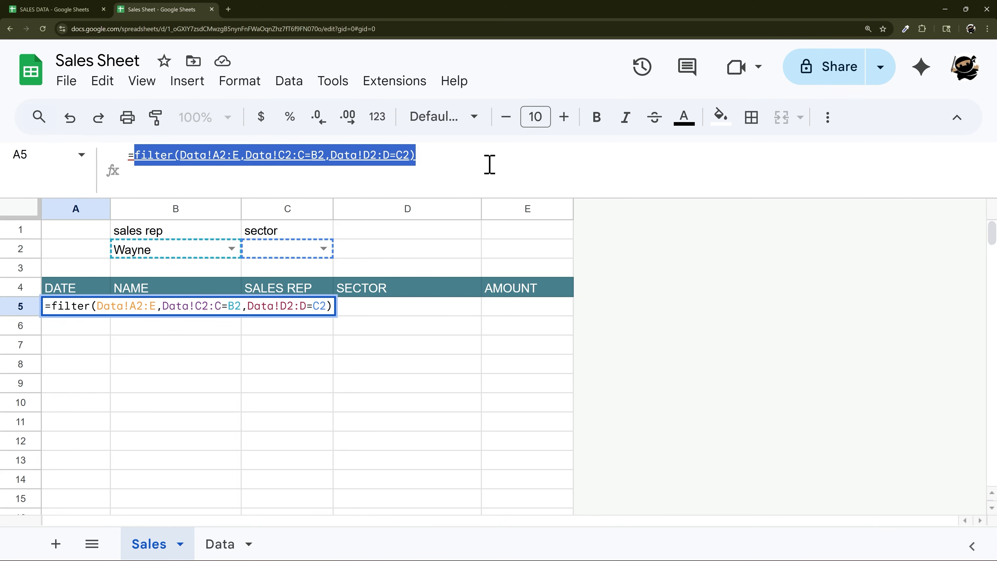
pyautogui.write('IF(')
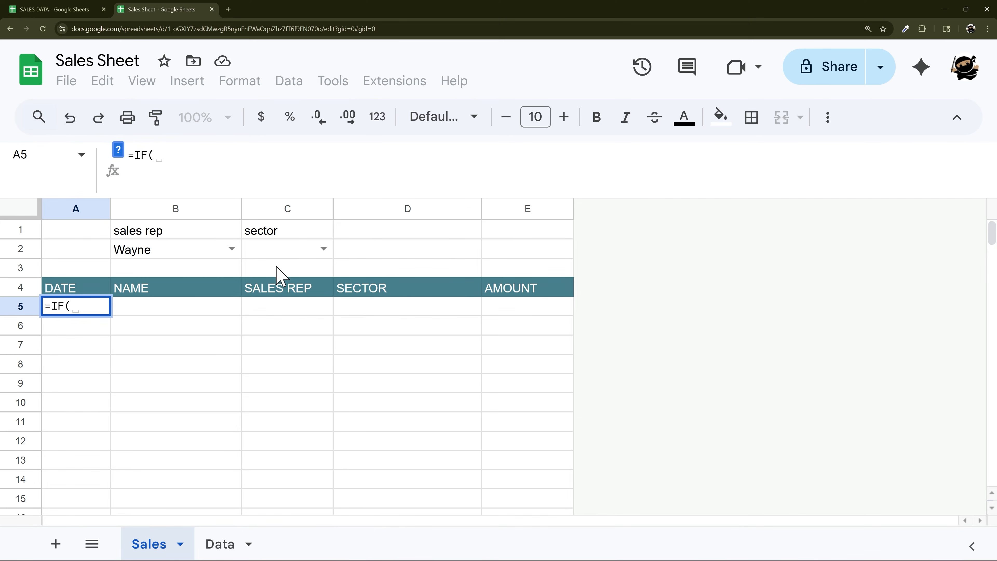
pyautogui.press('Escape')
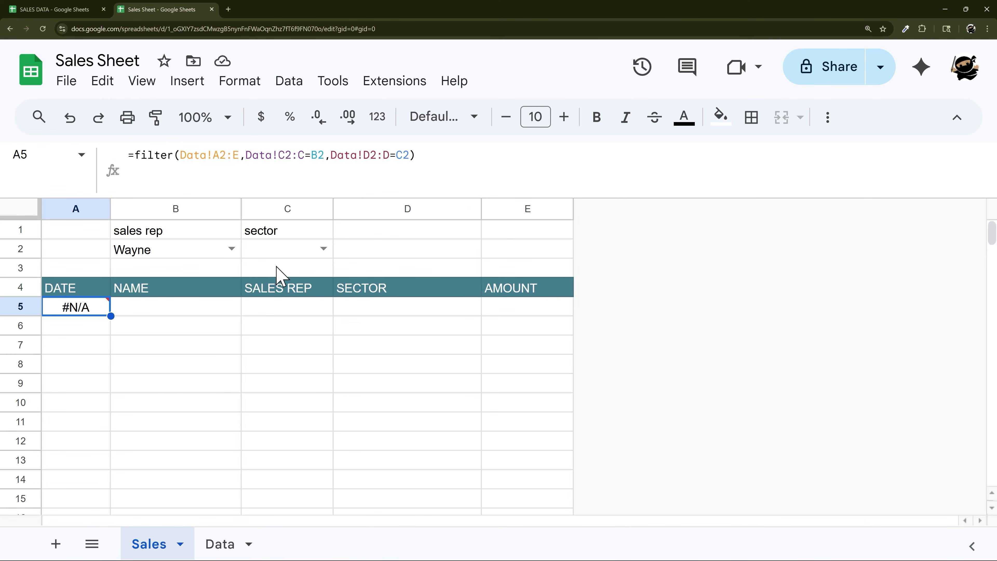
# Replace the FILTER formula in A5 with the start of a QUERY formula that uses Data!A2:E as its data range
pyautogui.write('=query(')
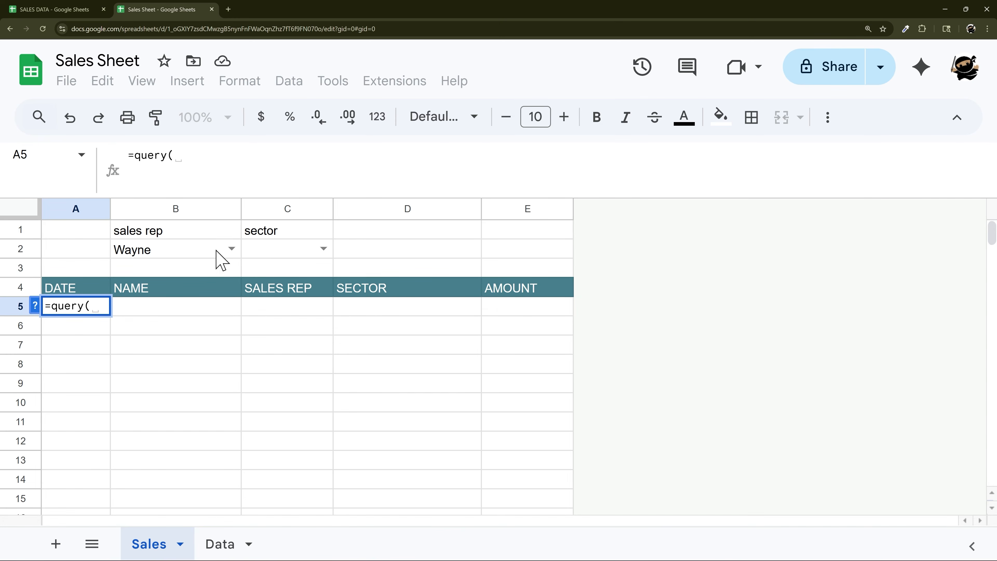
pyautogui.click(208, 548)
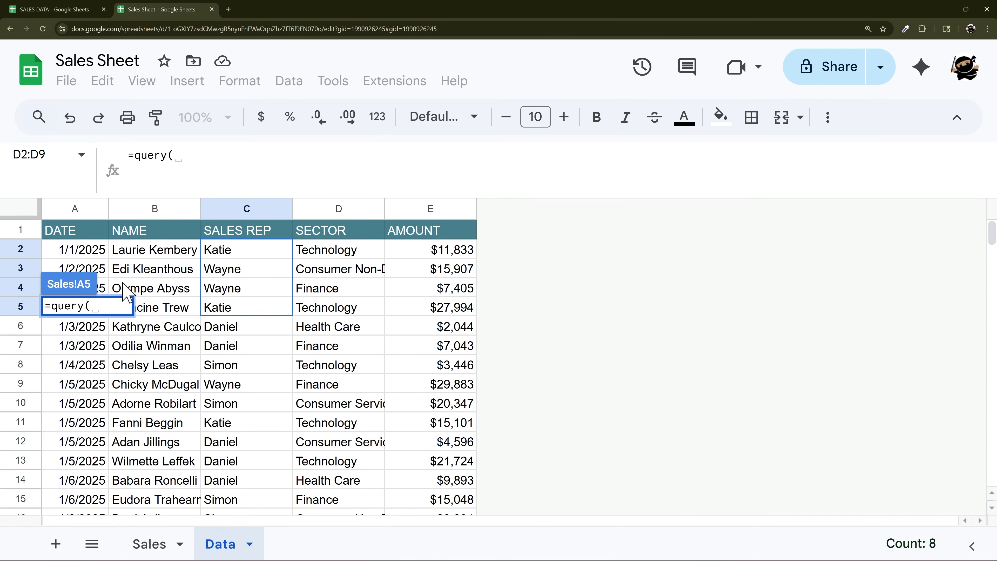
pyautogui.moveTo(80, 252); pyautogui.dragTo(429, 393)
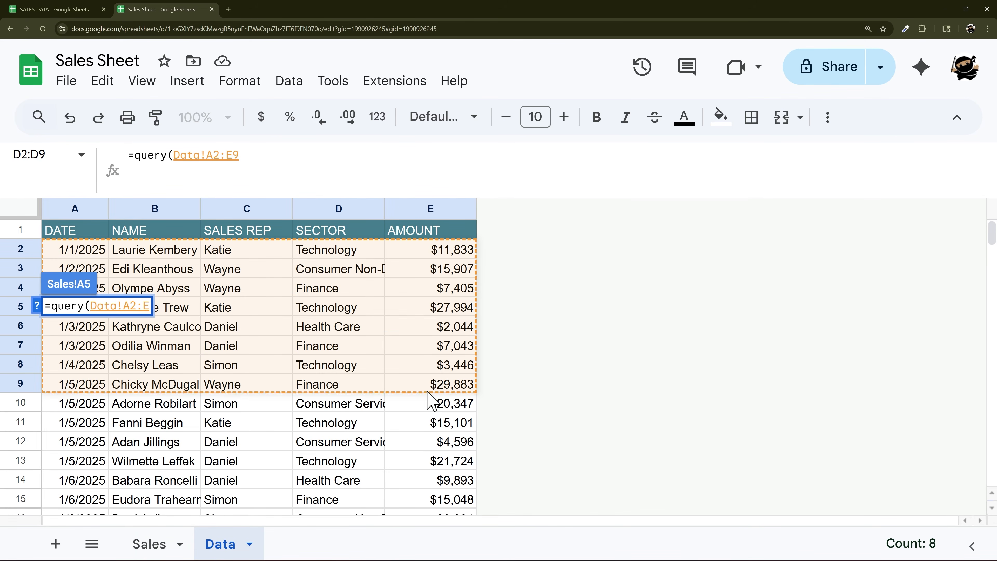
pyautogui.press('BackSpace')
pyautogui.write(',')
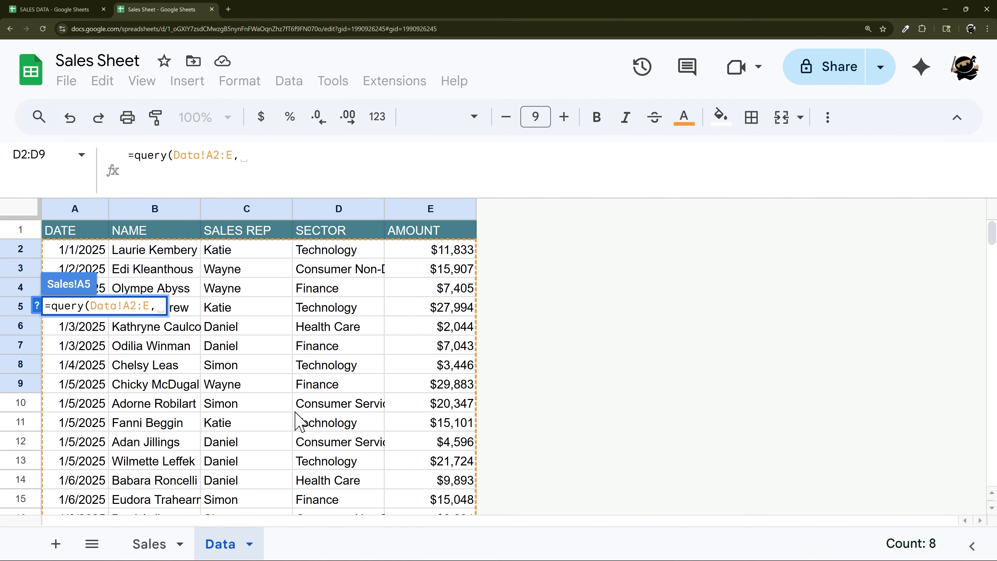
pyautogui.click(157, 544)
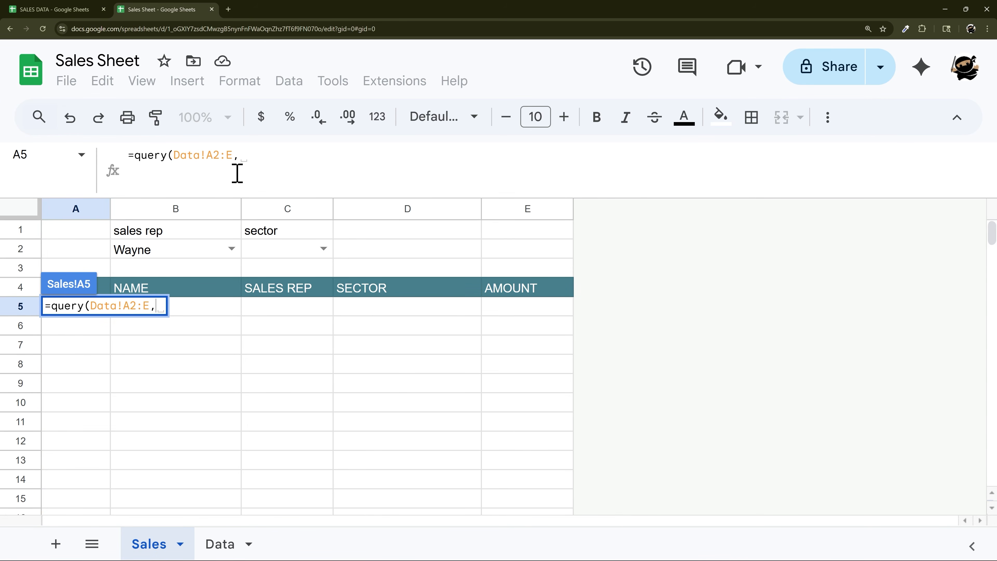
# Complete the QUERY formula in A5 with the query string "select *" and 0 header rows
pyautogui.click(247, 153)
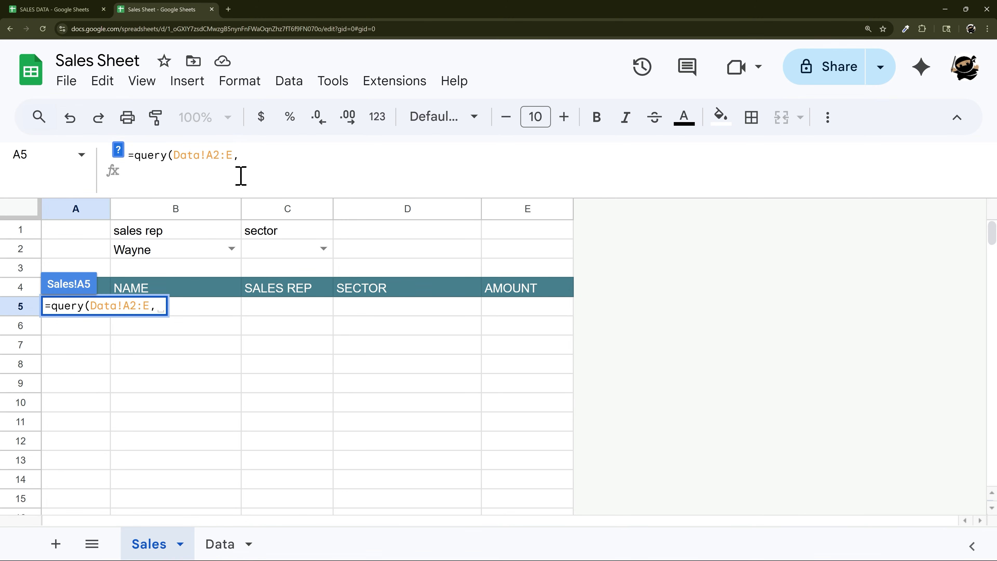
pyautogui.write('"select *')
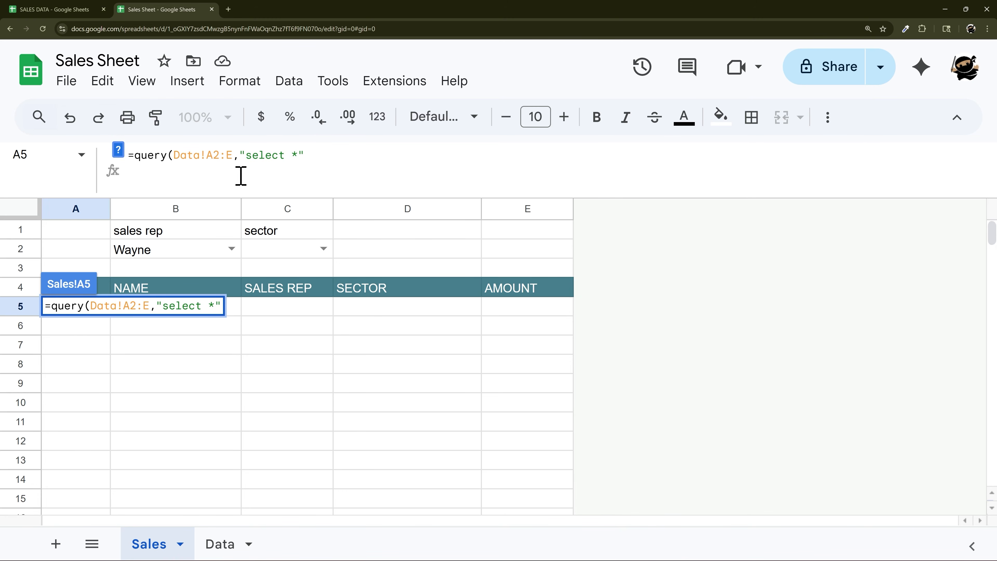
pyautogui.write('",0)')
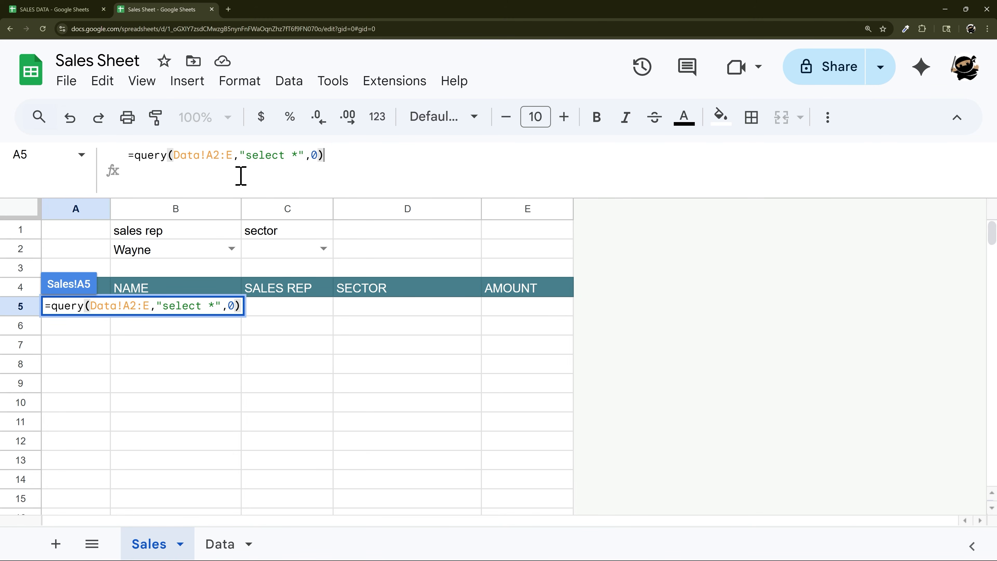
pyautogui.press('Return')
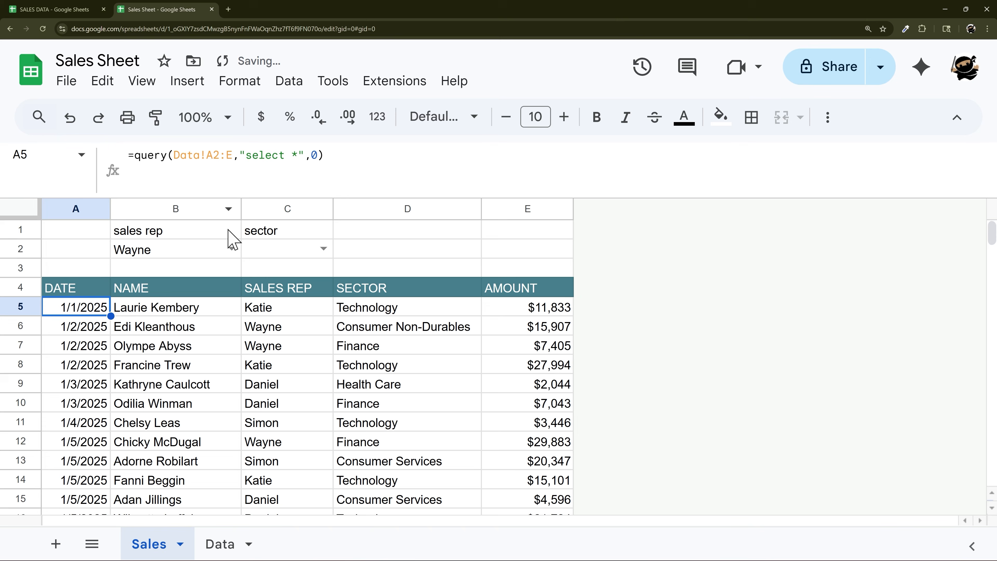
# Append &IF(B2="",, to the "select *" string in A5, leaving the result empty when no sales rep is chosen
pyautogui.click(305, 156)
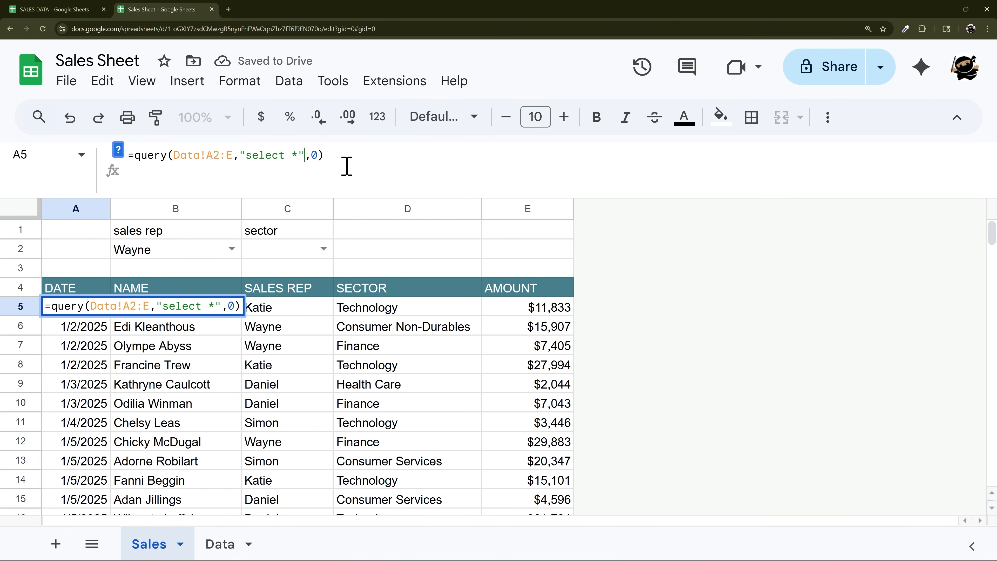
pyautogui.moveTo(136, 155); pyautogui.dragTo(422, 163)
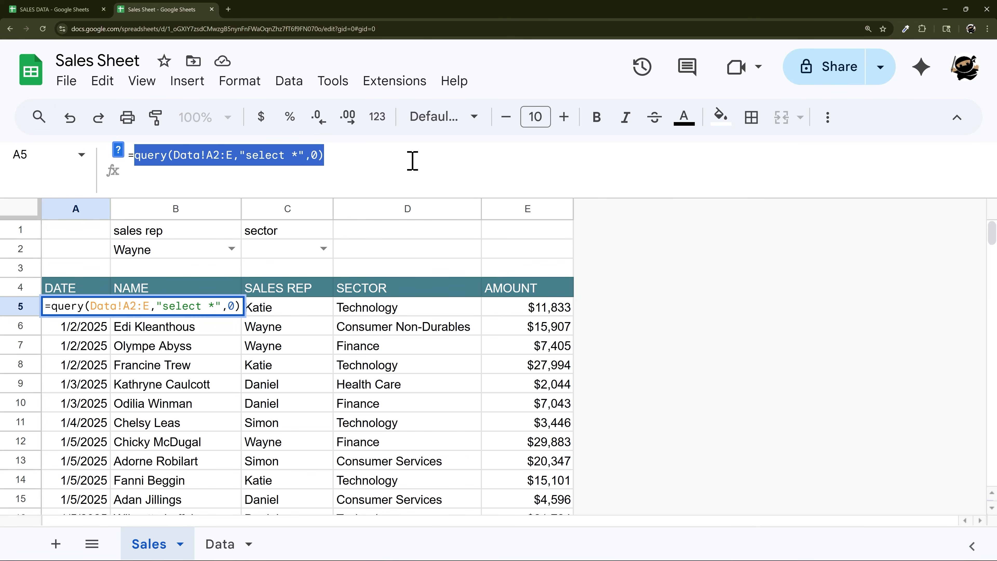
pyautogui.click(307, 155)
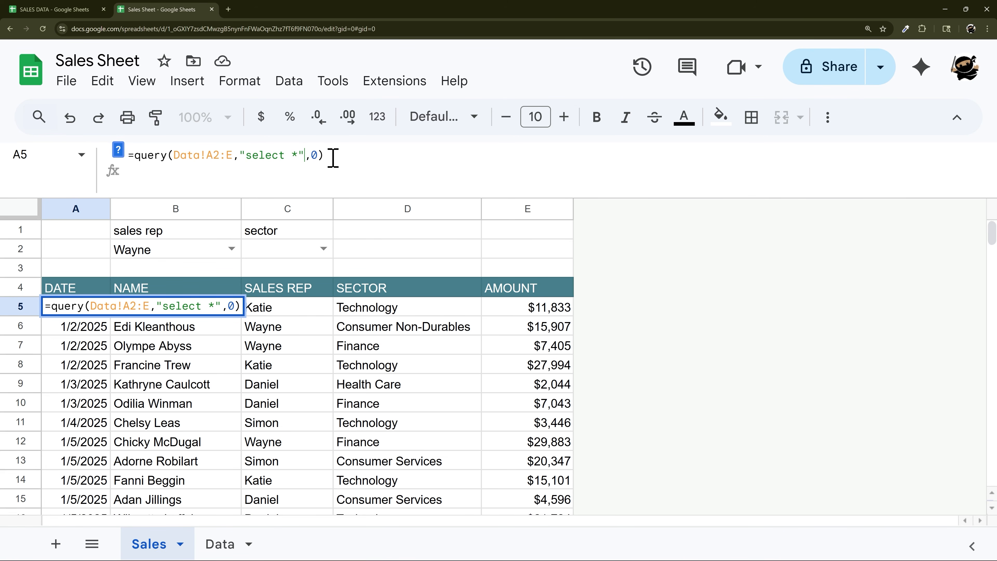
pyautogui.write('&IF(')
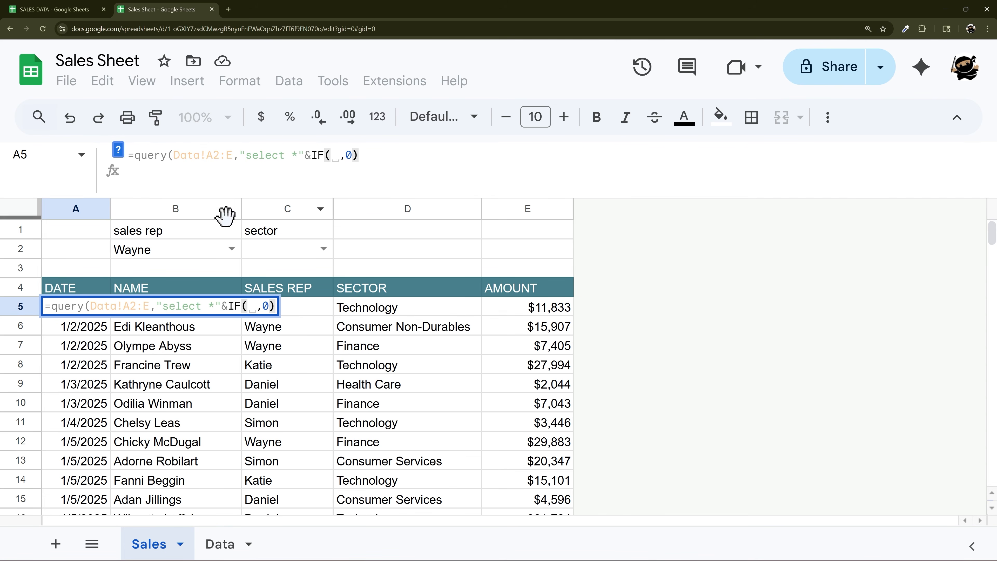
pyautogui.click(172, 251)
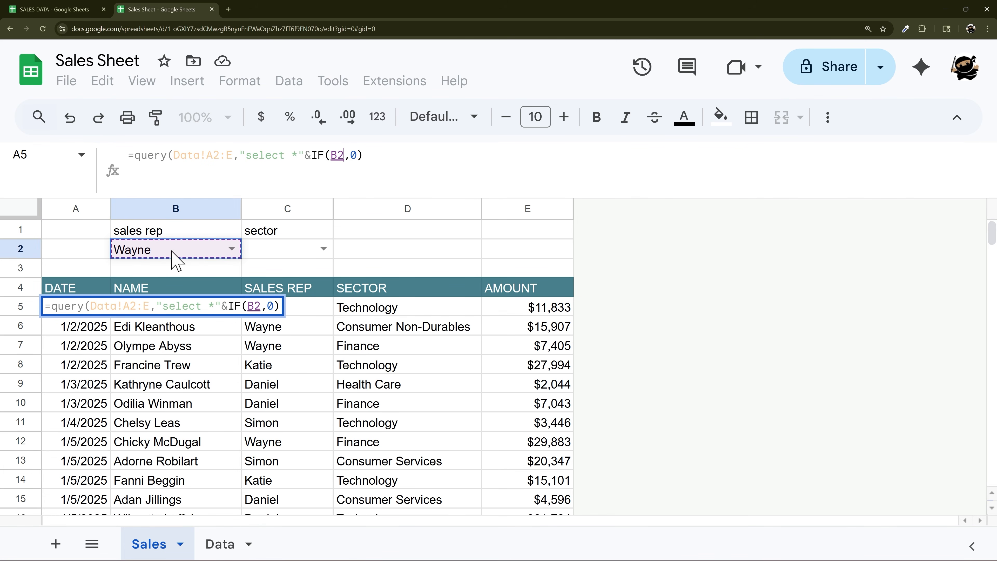
pyautogui.write('<>""')
pyautogui.press('BackSpace')
pyautogui.press('BackSpace')
pyautogui.press('BackSpace')
pyautogui.press('BackSpace')
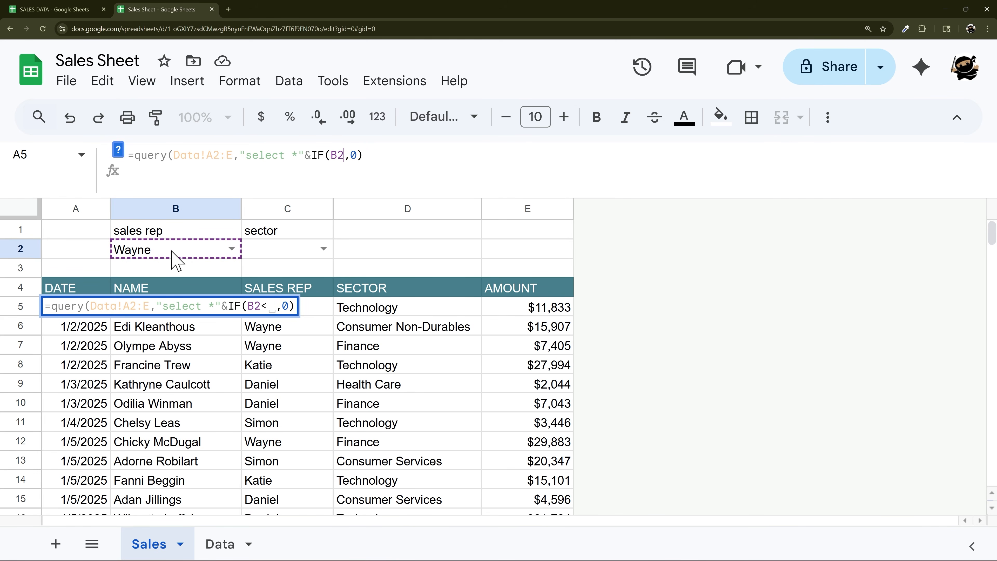
pyautogui.write('="",,')
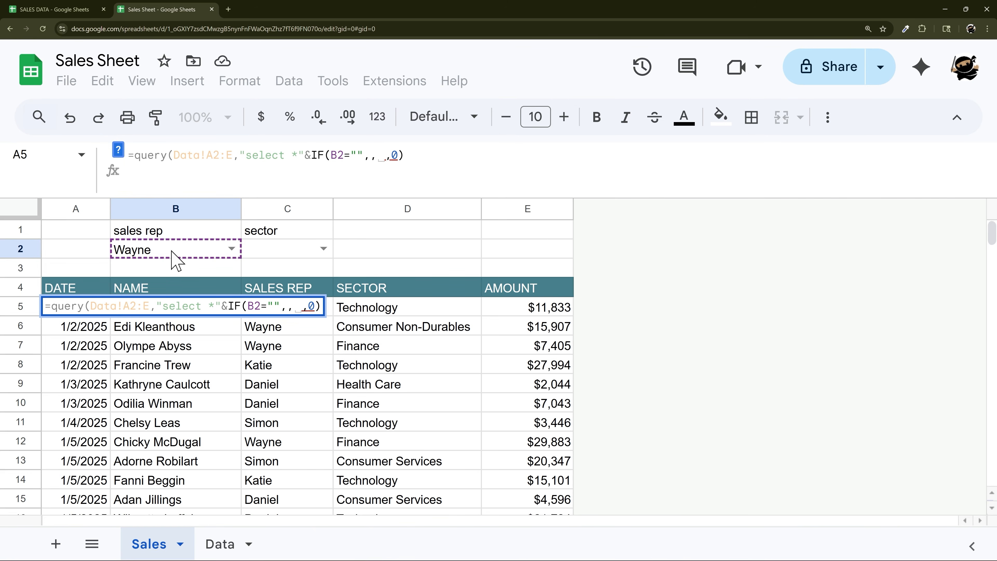
# Finish the IF in A5 with " and Col3 = '"&B2&"'" as its false result, enter the formula and inspect the cell's result
pyautogui.write('" and ')
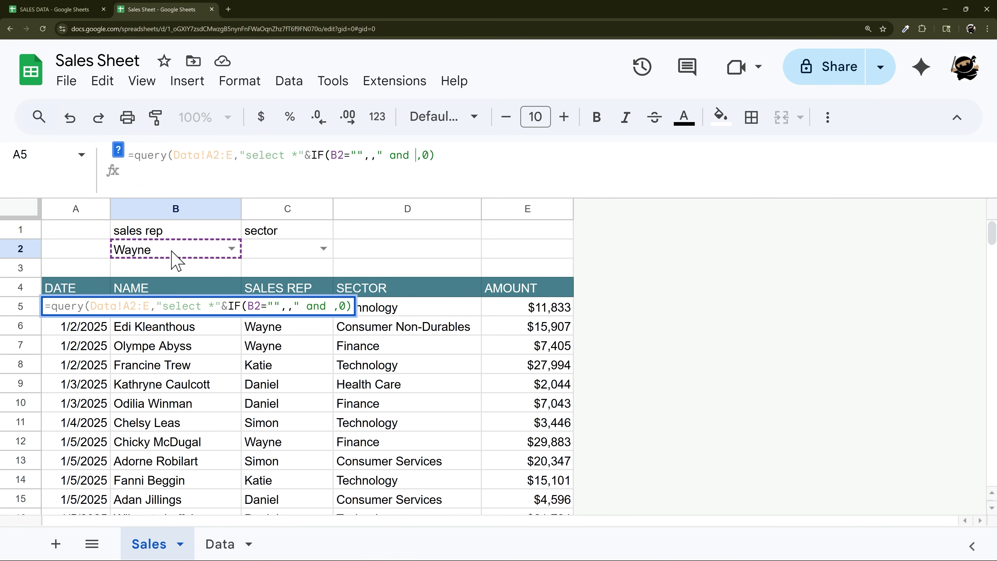
pyautogui.write('Col')
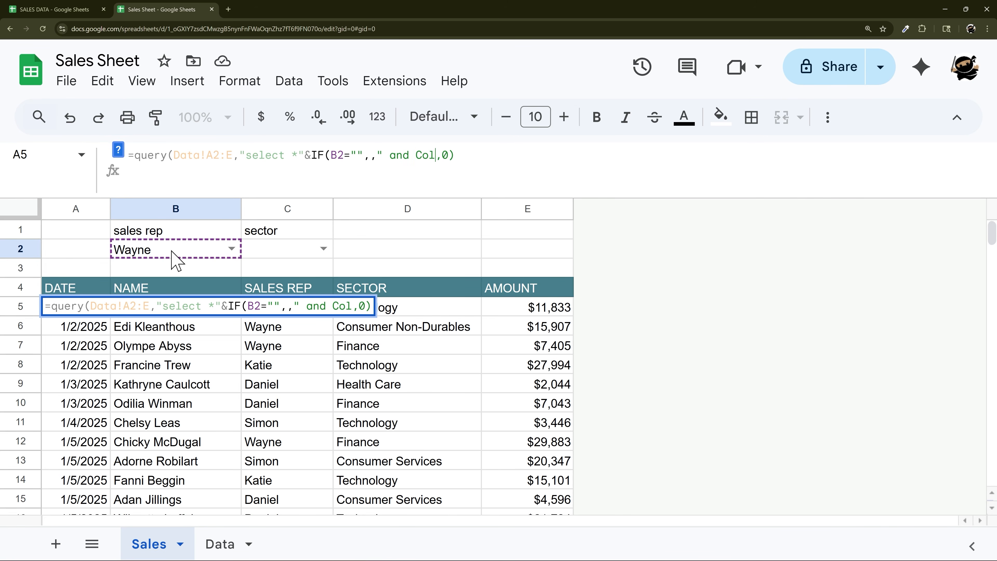
pyautogui.write('3 = ')
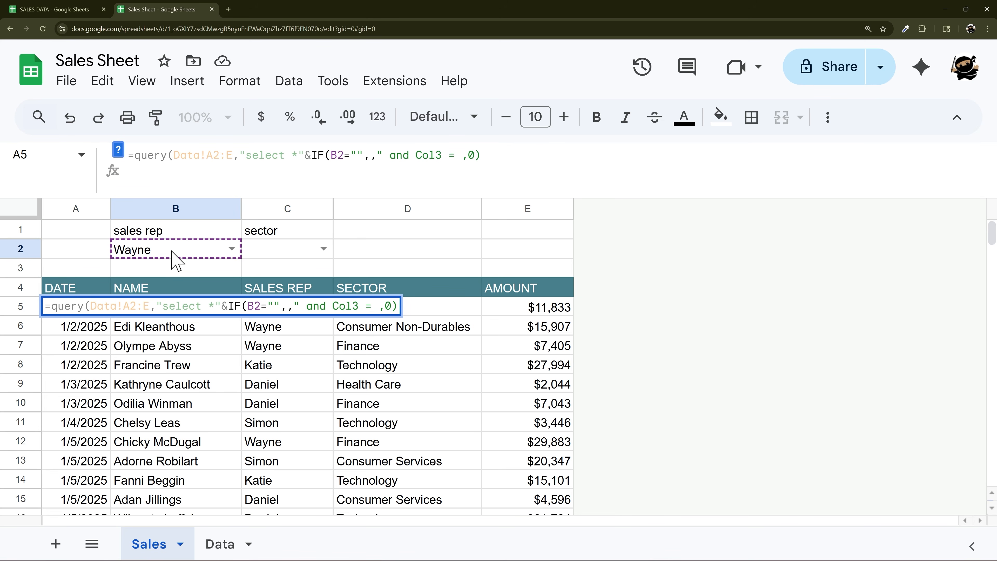
pyautogui.write('\'"&B2')
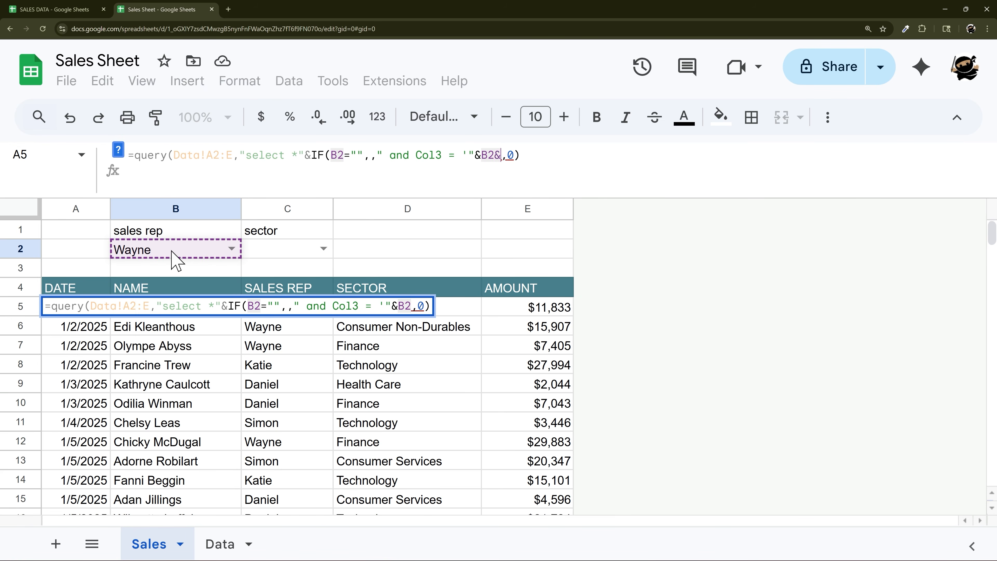
pyautogui.write('&"\'")')
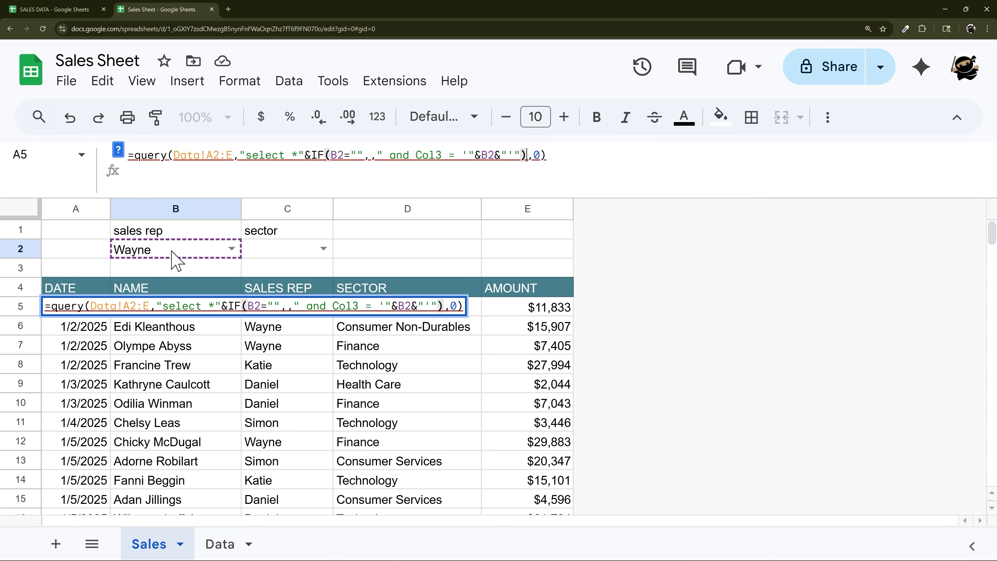
pyautogui.press('Return')
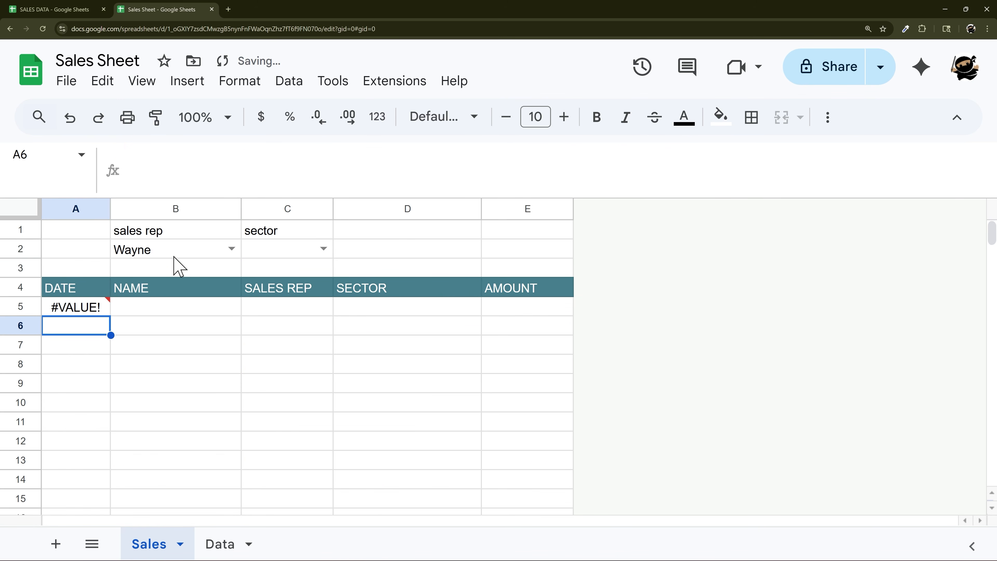
pyautogui.click(85, 310)
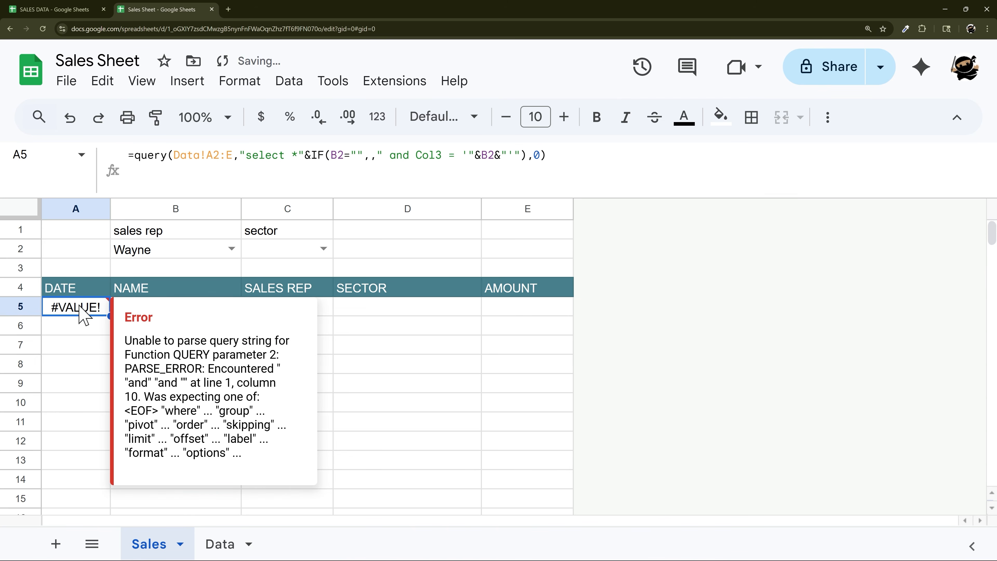
# Add "where Col1 is not null" to the query string after "select *" in A5 and enter the formula
pyautogui.click(299, 155)
pyautogui.write('where Co')
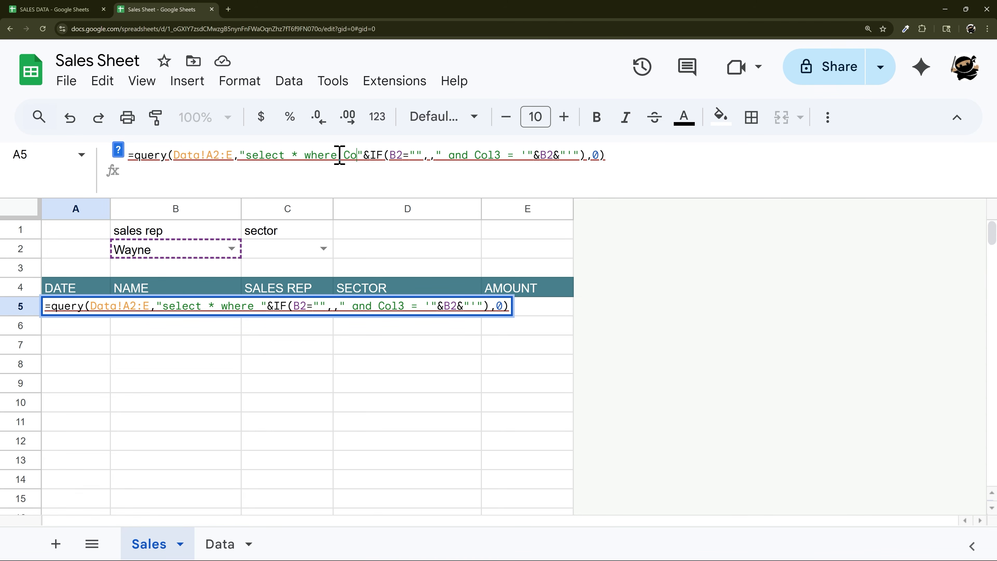
pyautogui.write('l1 is not null')
pyautogui.press('Return')
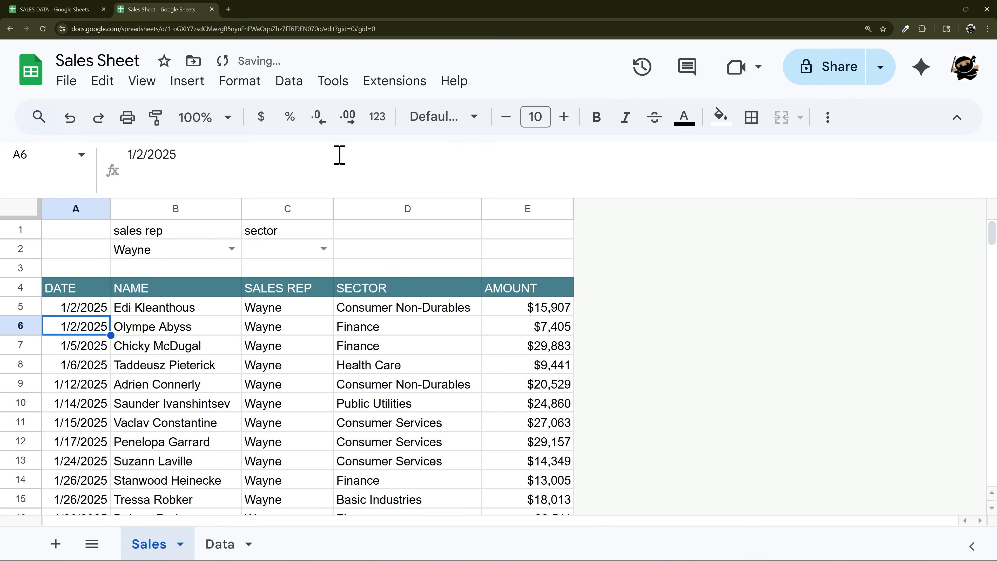
# Review the select statement and the "where Col1 is not null" clause in A5's formula without changing it
pyautogui.click(90, 310)
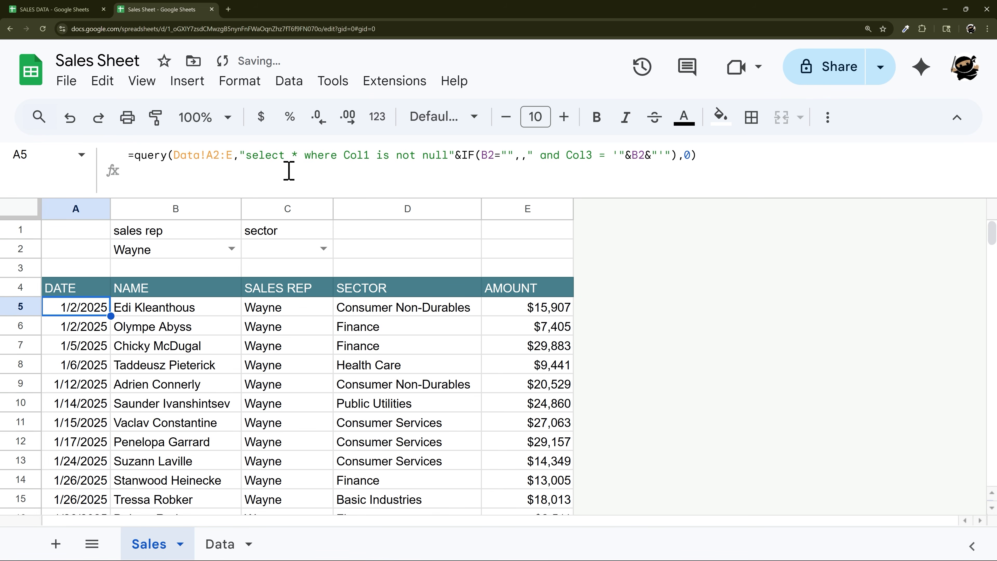
pyautogui.moveTo(246, 157); pyautogui.dragTo(450, 157)
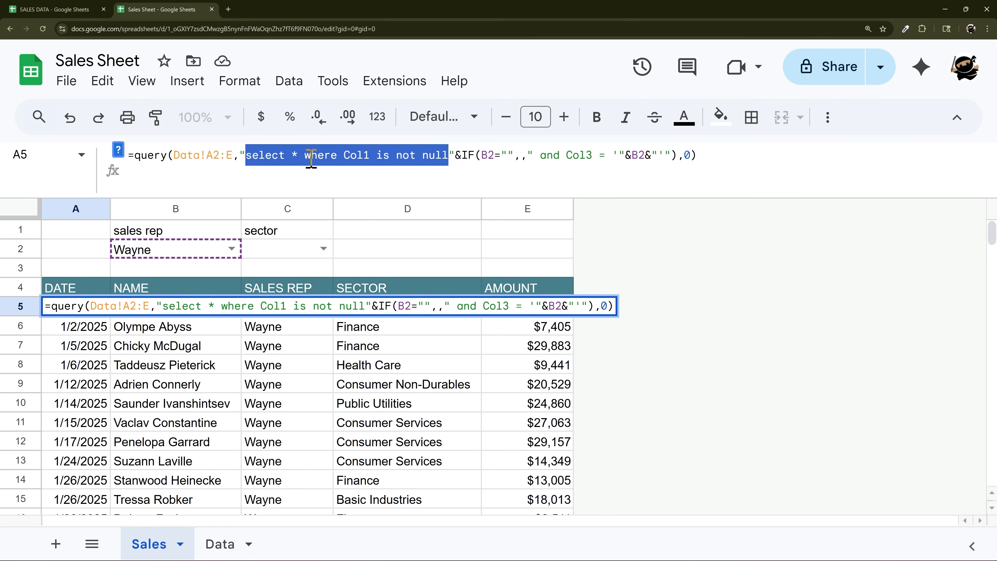
pyautogui.moveTo(308, 157); pyautogui.dragTo(340, 156)
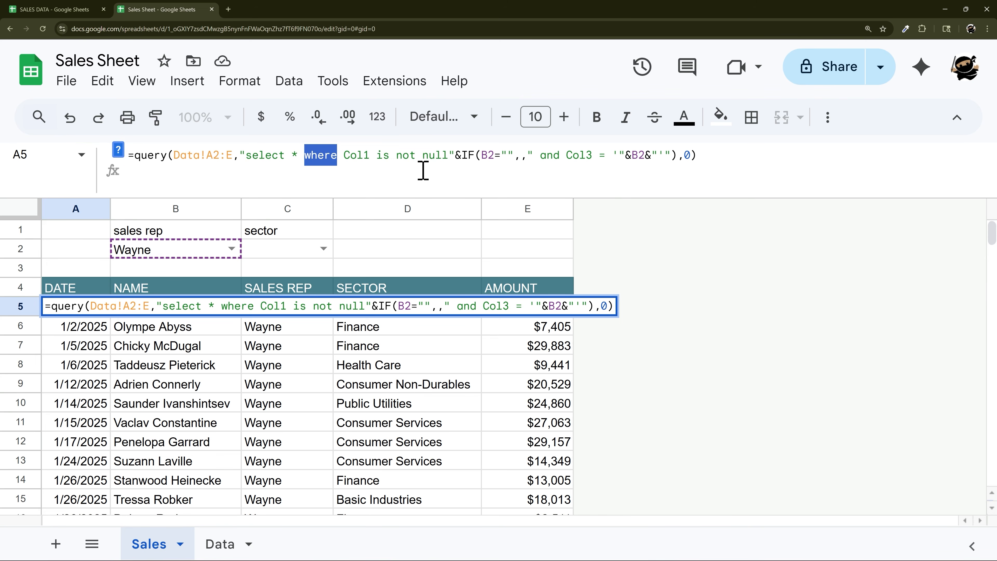
pyautogui.moveTo(448, 156); pyautogui.dragTo(302, 160)
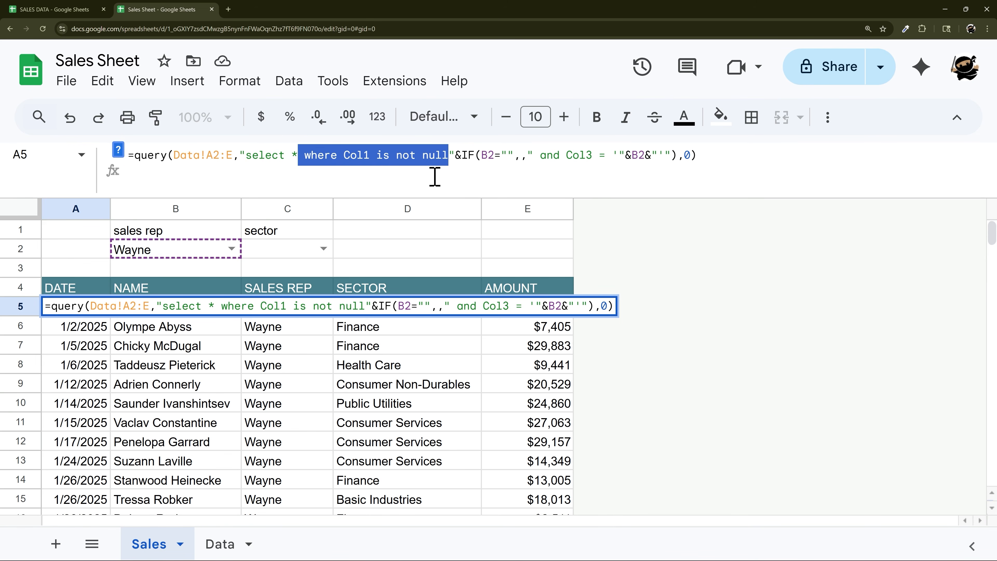
pyautogui.press('Escape')
# Test the query by clearing the sales rep dropdown in B2 and choosing the first rep in the list
pyautogui.click(204, 261)
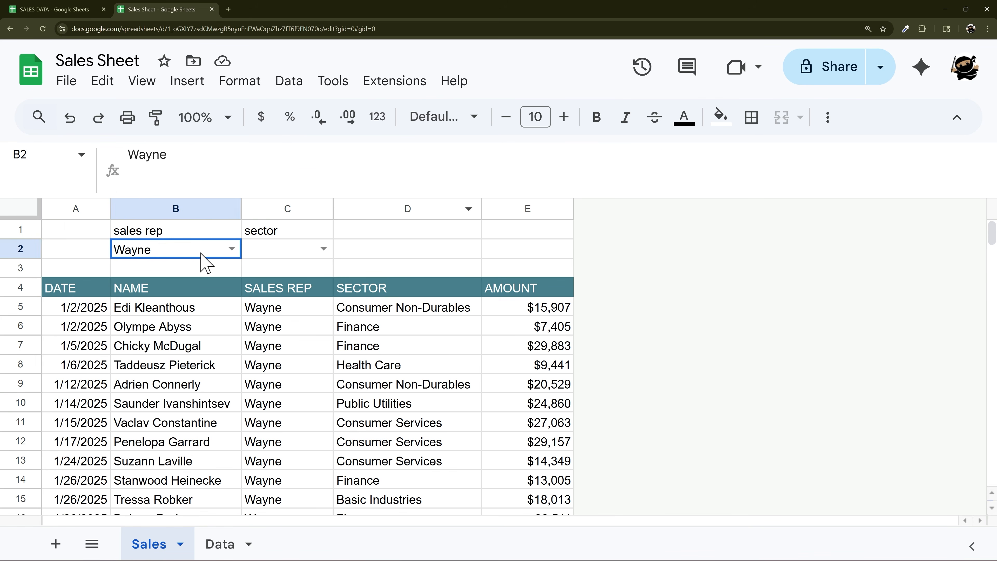
pyautogui.press('Delete')
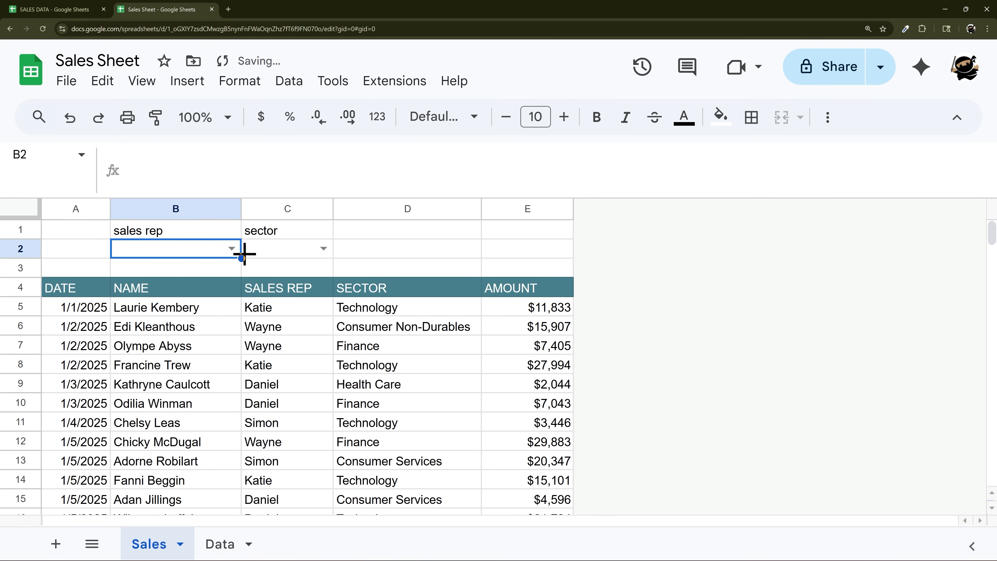
pyautogui.click(238, 251)
pyautogui.click(180, 275)
# Duplicate the &IF(B2="",," and Col3 = '"&B2&"'") part of A5's formula directly after the original, before the 0 headers argument
pyautogui.click(101, 311)
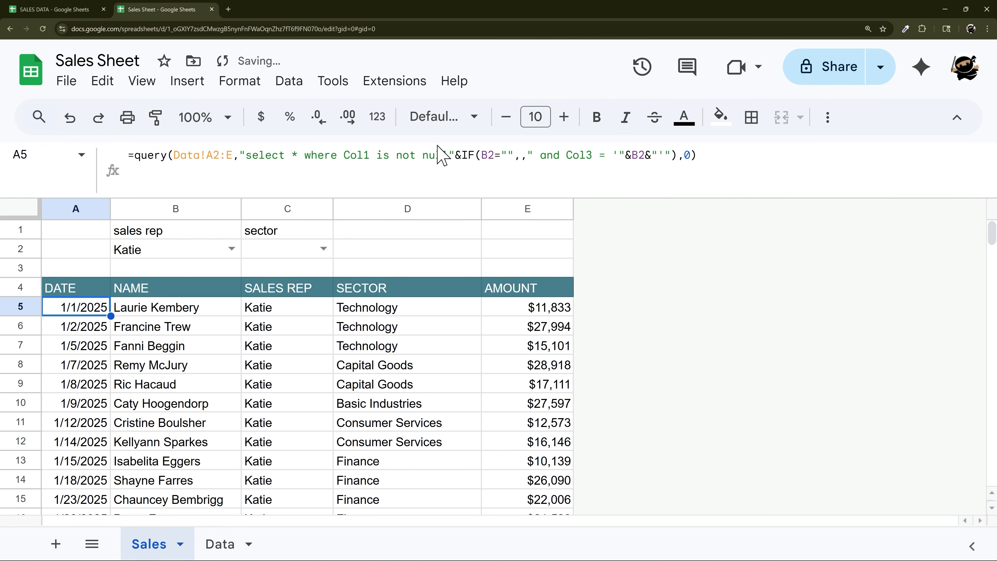
pyautogui.click(456, 155)
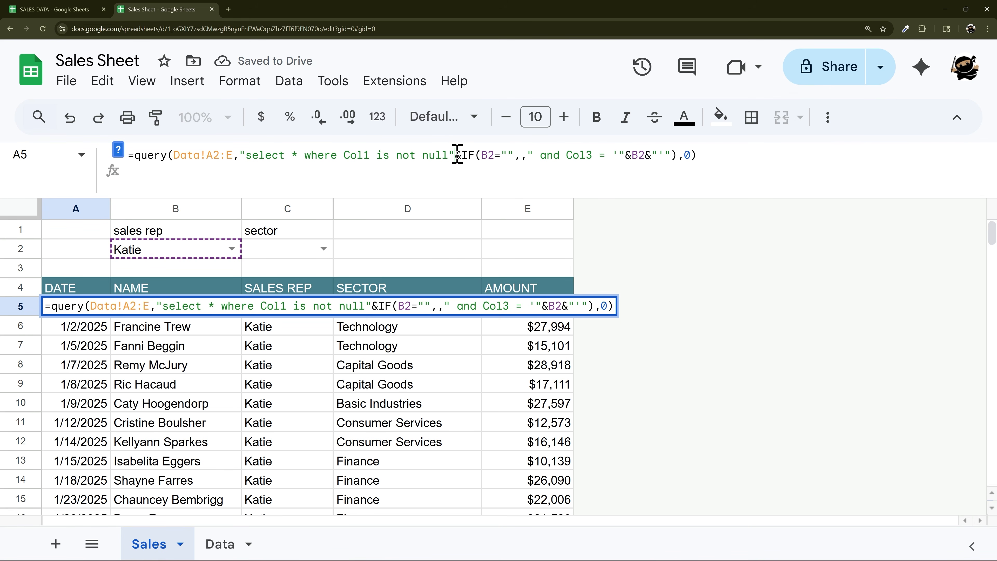
pyautogui.moveTo(456, 155); pyautogui.dragTo(680, 156)
pyautogui.hotkey('ctrl', 'c')
pyautogui.click(681, 156)
pyautogui.hotkey('ctrl', 'v')
# In the copied IF in A5, change the tested cell to C2 and the compared column to Col4
pyautogui.doubleClick(709, 156)
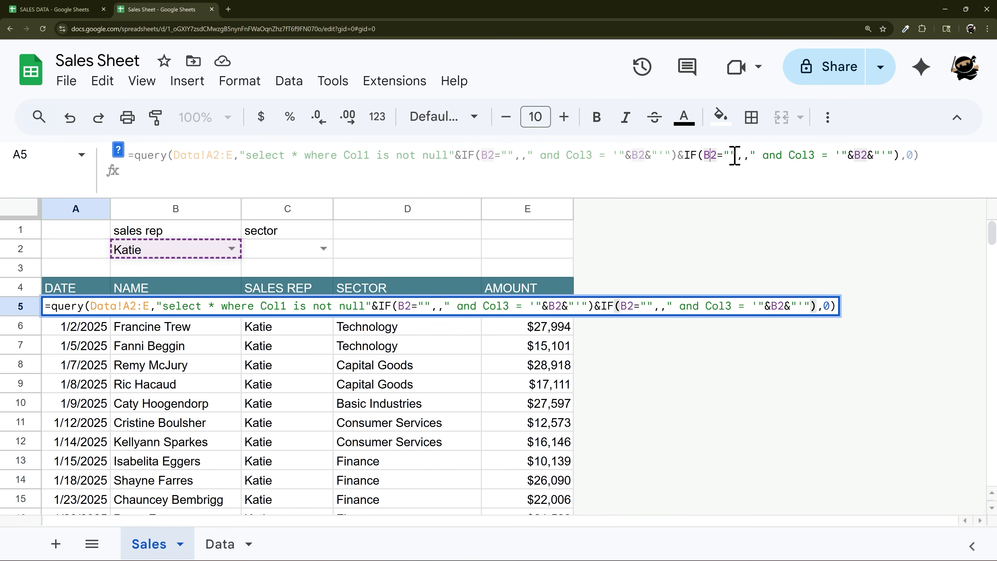
pyautogui.write('C2')
pyautogui.press('Right')
pyautogui.press('Right')
pyautogui.press('Right')
pyautogui.press('Right')
pyautogui.press('Right')
pyautogui.press('Right')
pyautogui.press('Right')
pyautogui.press('Right')
pyautogui.press('Right')
pyautogui.press('Right')
pyautogui.press('Right')
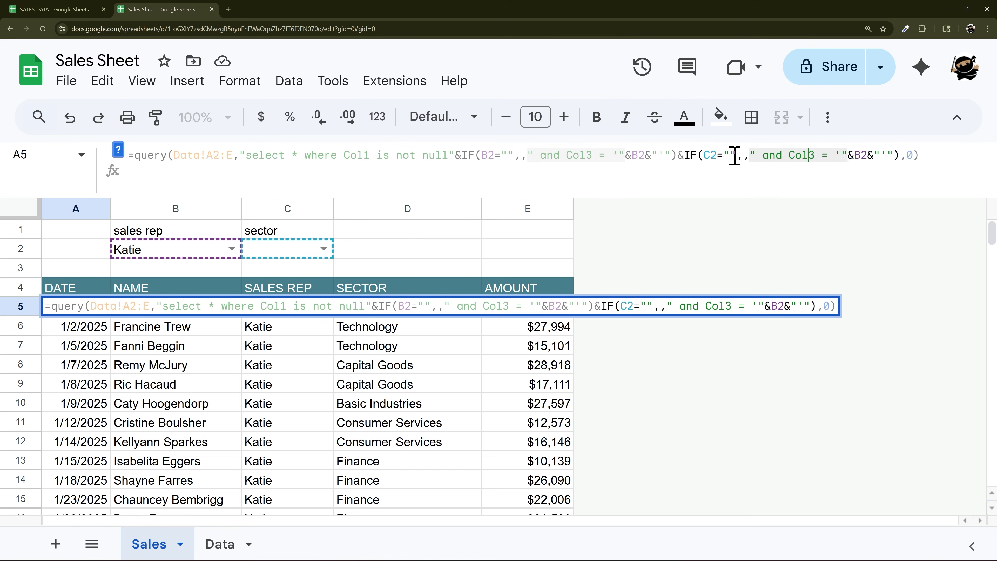
pyautogui.write('4')
pyautogui.press('Delete')
# Replace the remaining B2 in the copied IF's condition with C2 and enter the formula
pyautogui.press('Right')
pyautogui.press('Right')
pyautogui.press('Right')
pyautogui.press('Right')
pyautogui.press('Right')
pyautogui.press('Right')
pyautogui.press('Delete')
pyautogui.press('Delete')
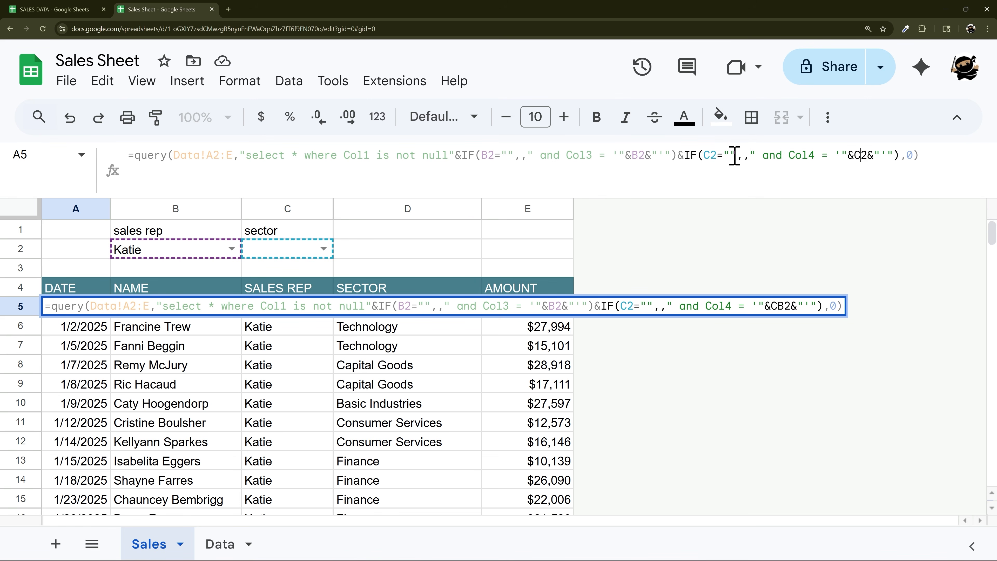
pyautogui.write('C2')
pyautogui.press('Return')
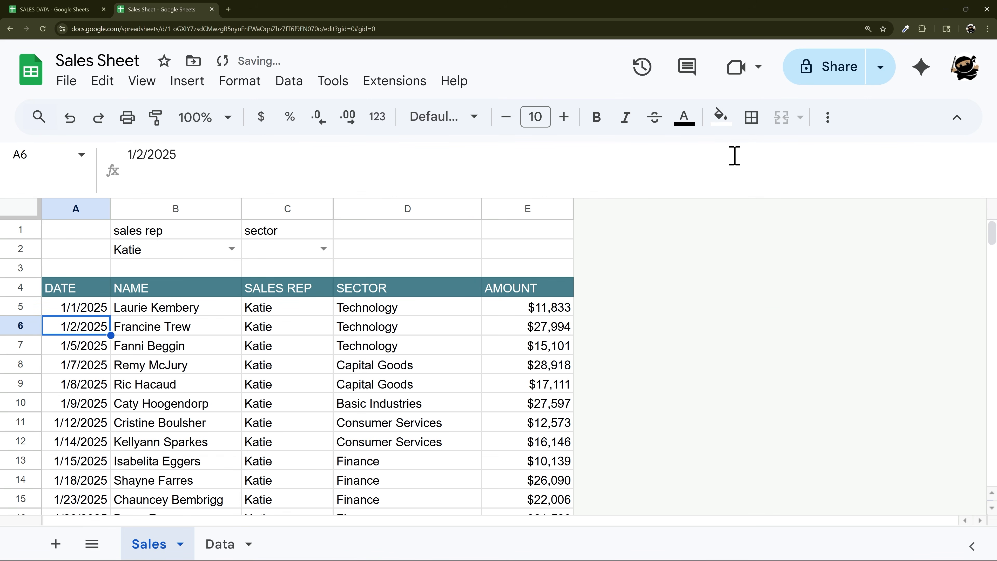
# Test the sector dropdown in C2 by choosing Technology, and then set it to Finance
pyautogui.click(323, 248)
pyautogui.click(271, 273)
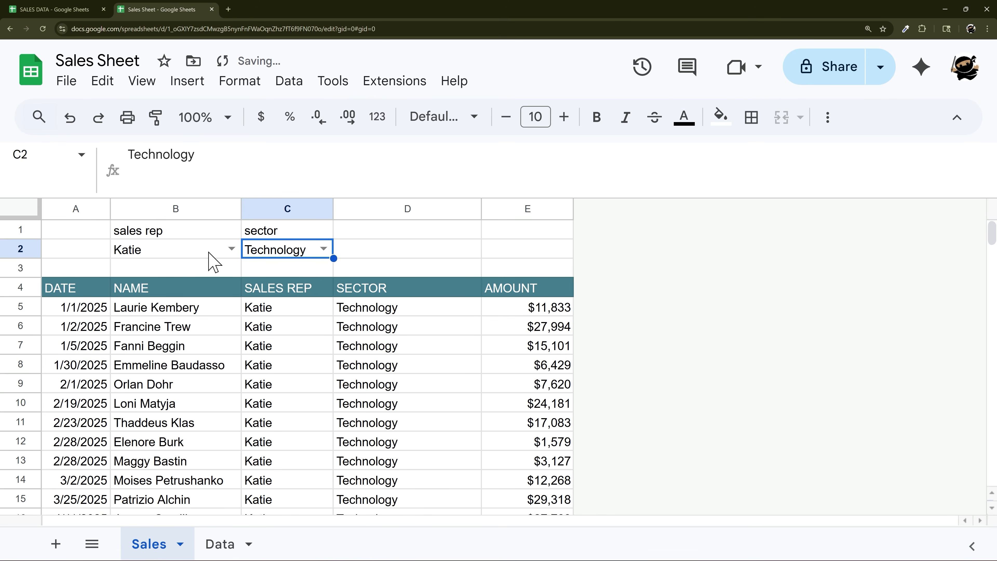
pyautogui.click(324, 250)
pyautogui.click(271, 323)
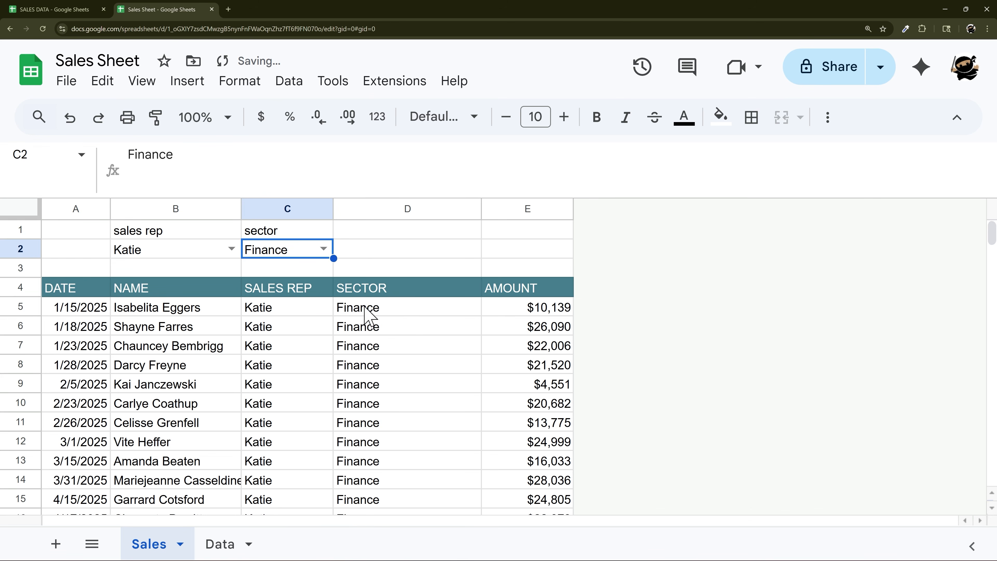
pyautogui.click(323, 249)
pyautogui.press('Tab')
pyautogui.click(318, 256)
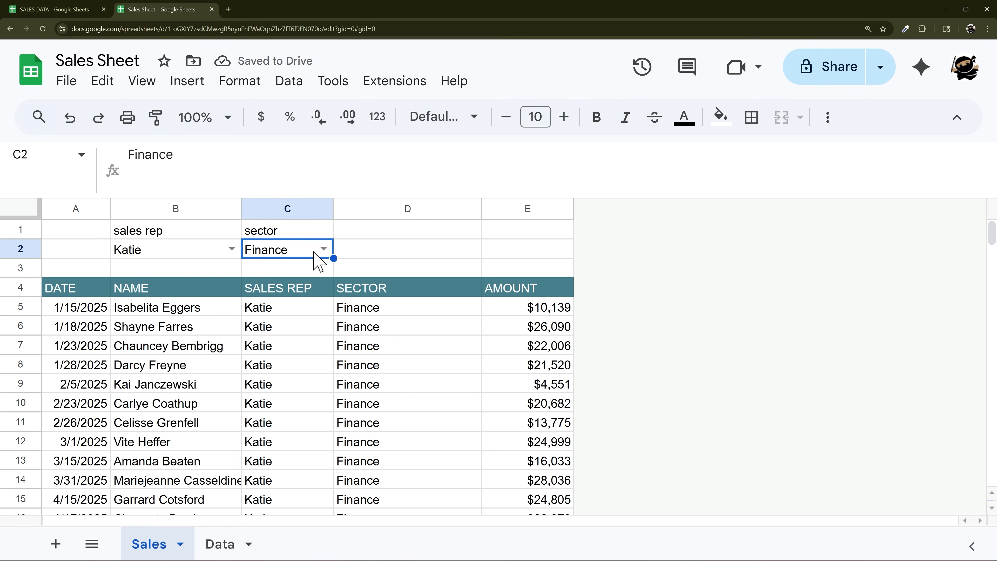
# Clear the sales rep dropdown in B2 and look through the rows filtered by sector only
pyautogui.click(154, 253)
pyautogui.press('Delete')
pyautogui.scroll(-5, 319, 345)
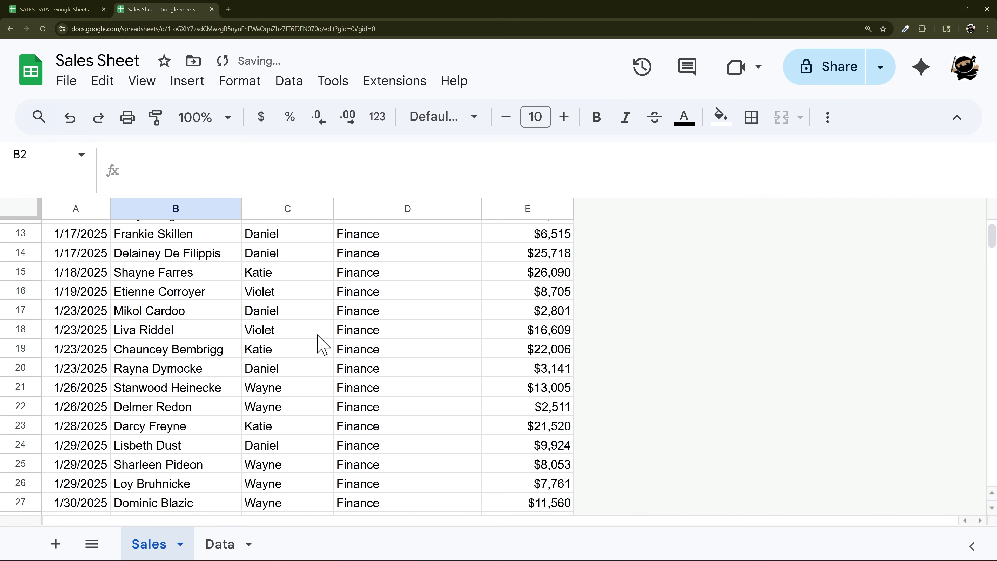
pyautogui.scroll(5, 319, 345)
# Choose the second rep in the sales rep dropdown in B2 and select cell D1
pyautogui.click(232, 249)
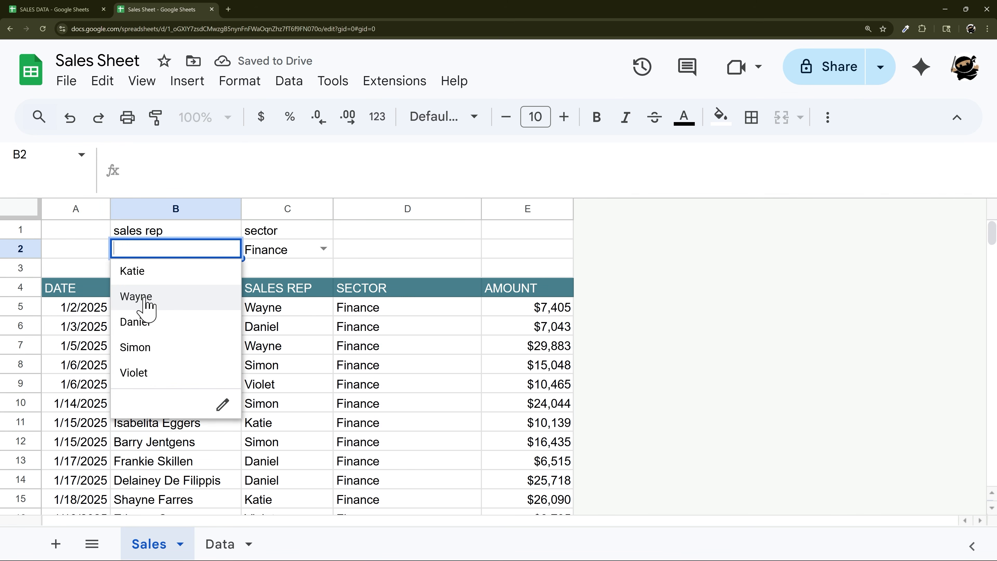
pyautogui.click(147, 299)
pyautogui.click(346, 231)
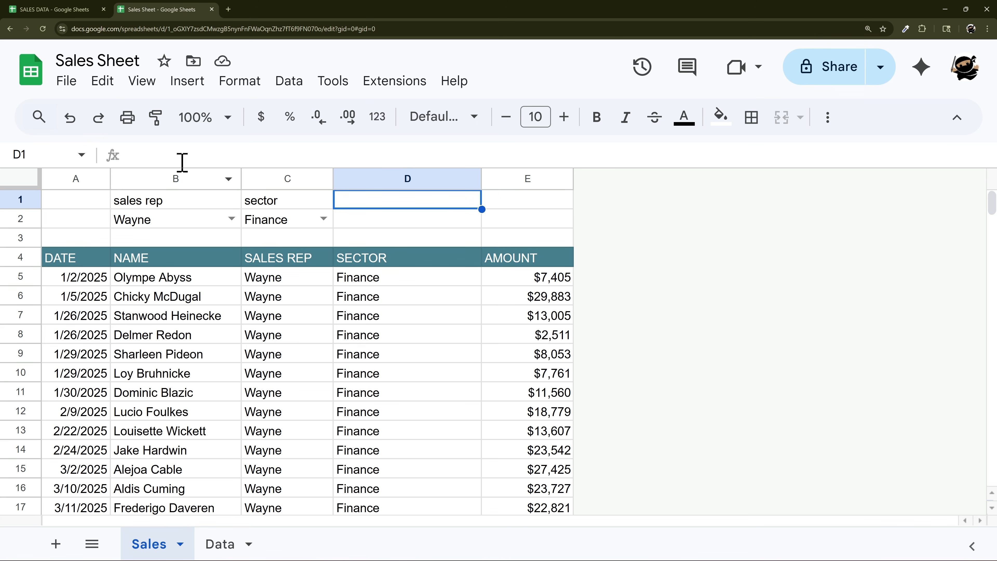